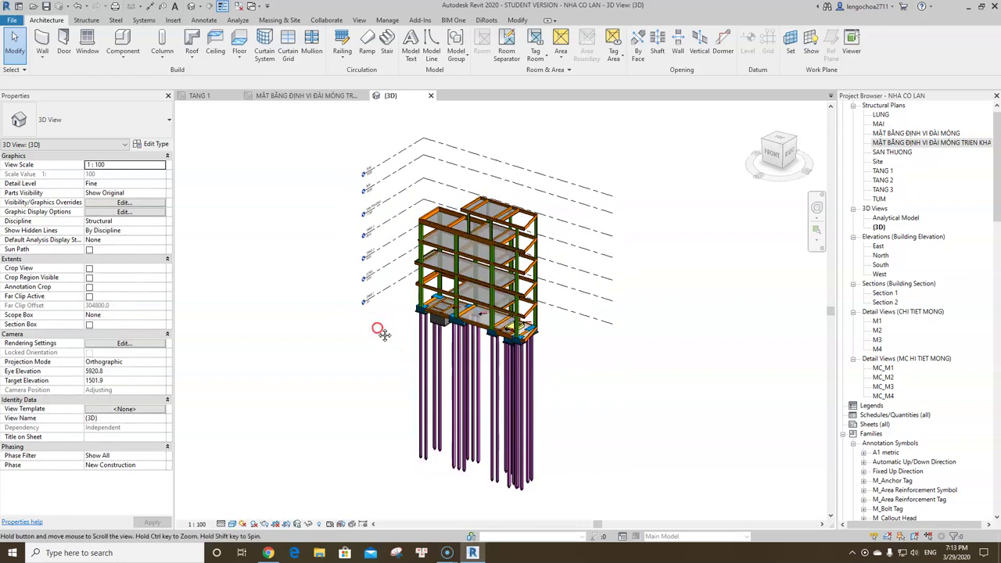
Orbit and reposition the 3D model to inspect it from a new angle
{"action": "middle_click_drag", "start_coordinate": [566, 373], "coordinate": [562, 362], "text": "shift"}
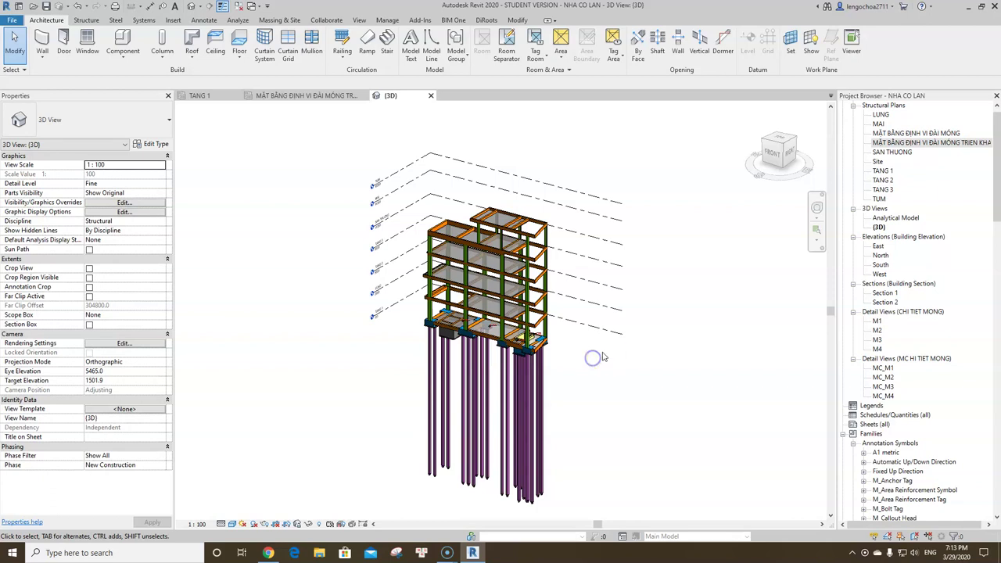
{"action": "mouse_move", "coordinate": [600, 356]}
{"action": "middle_mouse_down", "text": "shift"}
{"action": "mouse_move", "coordinate": [550, 307]}
{"action": "mouse_move", "coordinate": [631, 284]}
{"action": "mouse_move", "coordinate": [505, 294]}
{"action": "mouse_move", "coordinate": [681, 348]}
{"action": "middle_mouse_up", "text": "shift"}
{"action": "scroll", "coordinate": [582, 385], "scroll_direction": "up", "scroll_amount": 2}
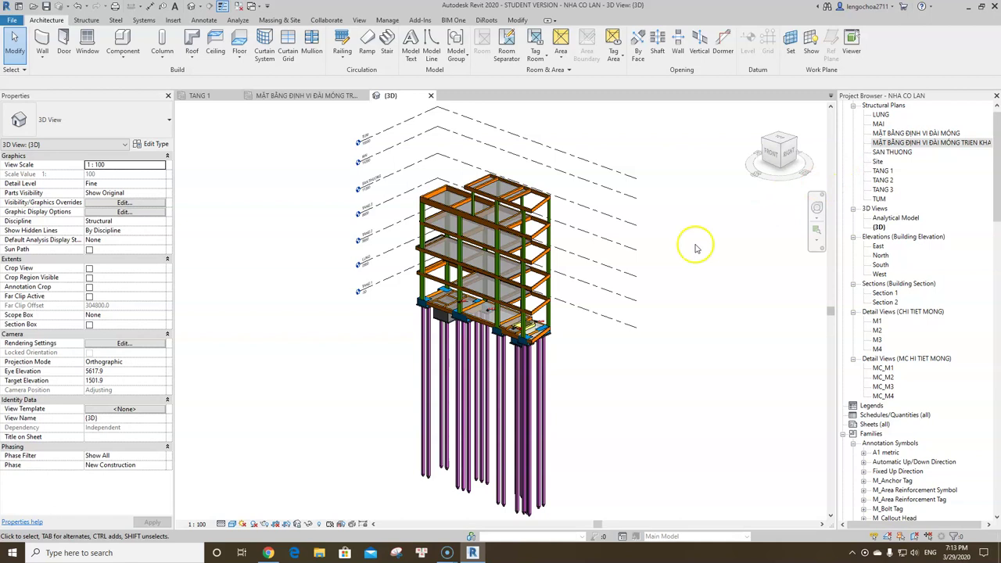
{"action": "scroll", "coordinate": [649, 250], "scroll_direction": "down", "scroll_amount": 1}
{"action": "middle_click_drag", "start_coordinate": [636, 264], "coordinate": [684, 259]}
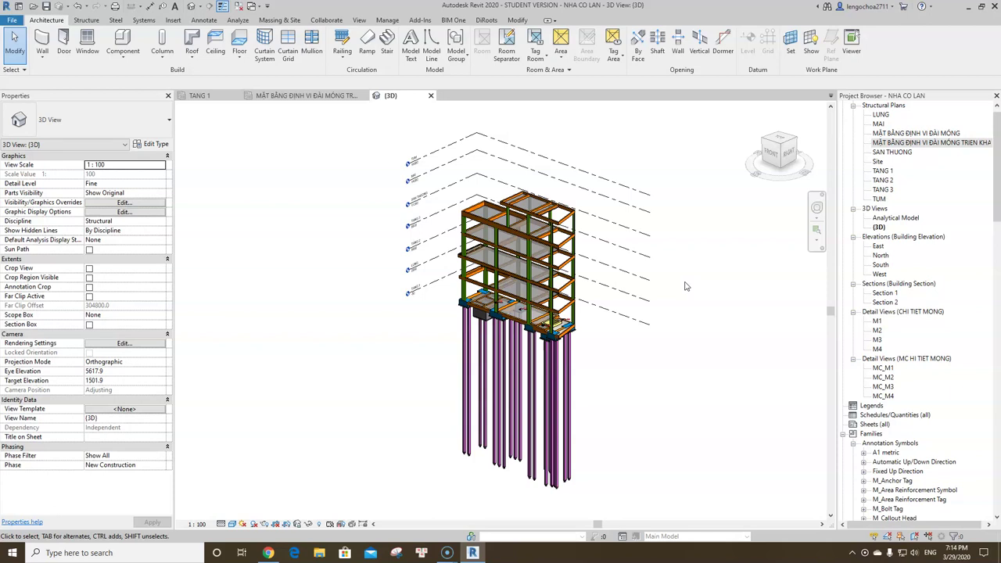
{"action": "middle_click_drag", "start_coordinate": [695, 296], "coordinate": [693, 298], "text": "shift"}
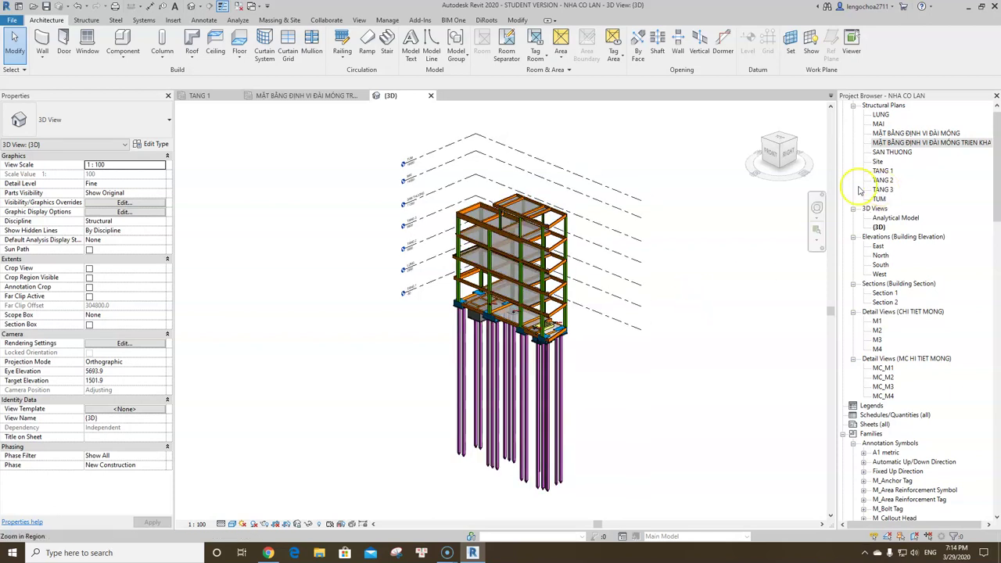
Open the North elevation and zoom in on the level heads TANG 1 through TUM
{"action": "double_click", "coordinate": [880, 255]}
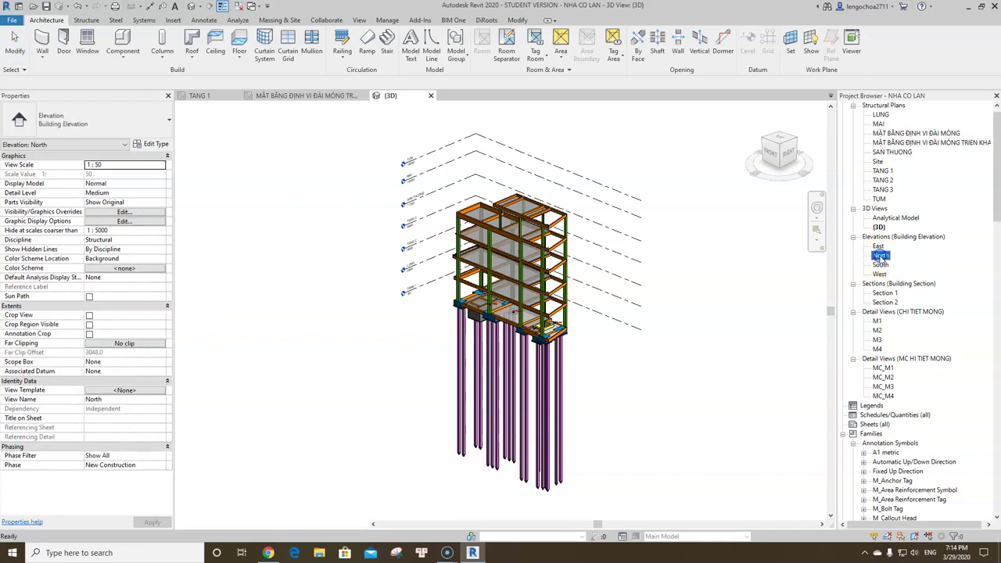
{"action": "scroll", "coordinate": [586, 380], "scroll_direction": "up", "scroll_amount": 2}
{"action": "scroll", "coordinate": [588, 297], "scroll_direction": "up", "scroll_amount": 1}
{"action": "scroll", "coordinate": [592, 346], "scroll_direction": "up", "scroll_amount": 1}
{"action": "scroll", "coordinate": [593, 261], "scroll_direction": "up", "scroll_amount": 1}
{"action": "scroll", "coordinate": [592, 260], "scroll_direction": "down", "scroll_amount": 1}
{"action": "scroll", "coordinate": [630, 222], "scroll_direction": "down", "scroll_amount": 1}
{"action": "scroll", "coordinate": [682, 246], "scroll_direction": "down", "scroll_amount": 2}
{"action": "scroll", "coordinate": [685, 251], "scroll_direction": "down", "scroll_amount": 1}
{"action": "scroll", "coordinate": [685, 251], "scroll_direction": "up", "scroll_amount": 1}
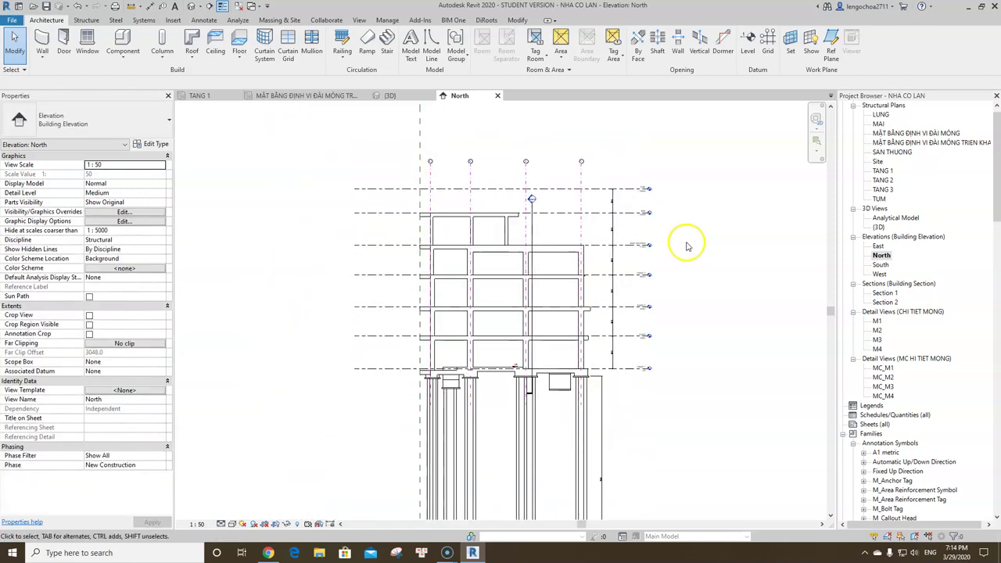
{"action": "middle_click_drag", "start_coordinate": [735, 306], "coordinate": [759, 290]}
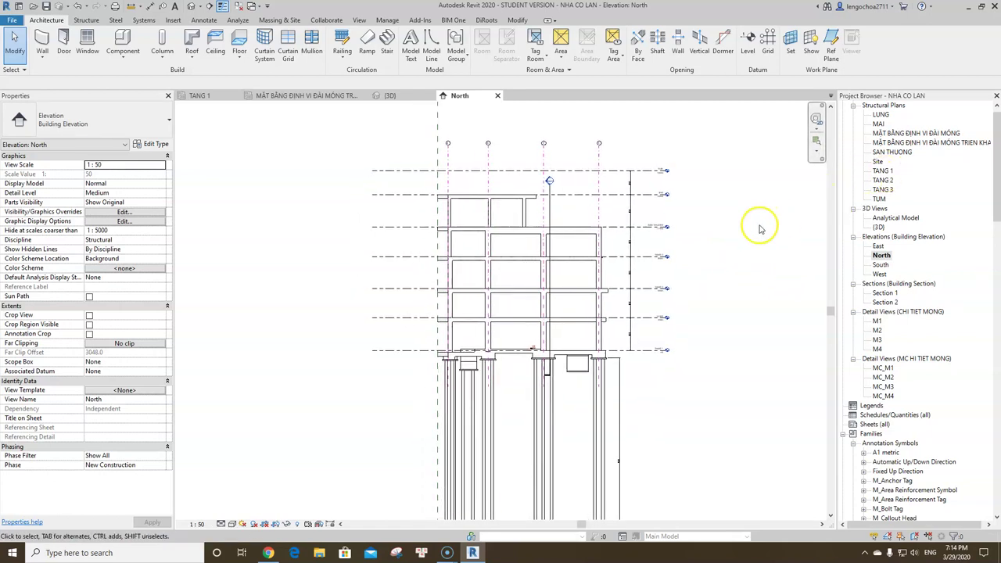
{"action": "middle_click_drag", "start_coordinate": [693, 222], "coordinate": [699, 227]}
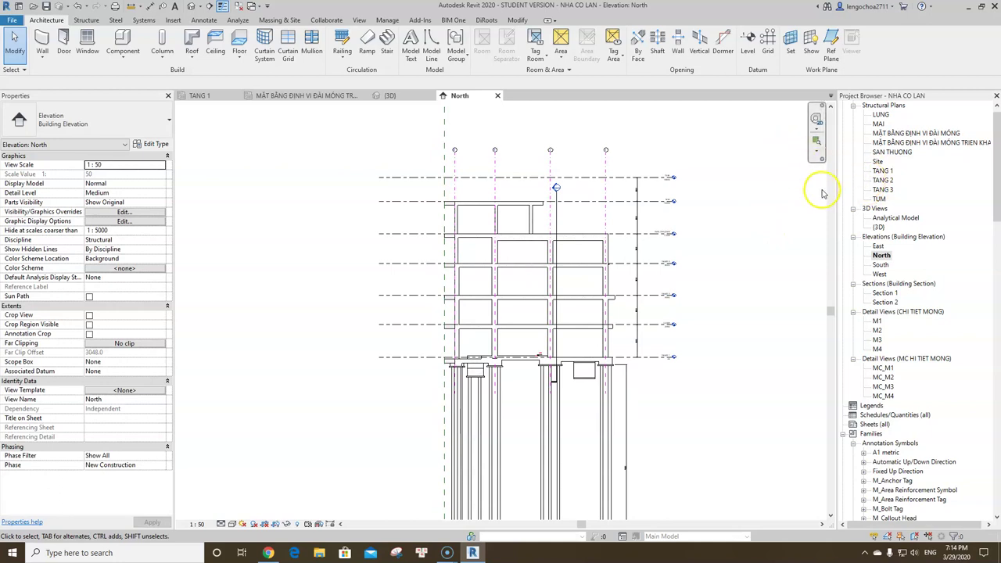
Open the TANG 1 structural plan
{"action": "double_click", "coordinate": [883, 171]}
{"action": "scroll", "coordinate": [514, 302], "scroll_direction": "up", "scroll_amount": 3}
{"action": "scroll", "coordinate": [564, 305], "scroll_direction": "down", "scroll_amount": 2}
{"action": "scroll", "coordinate": [531, 281], "scroll_direction": "down", "scroll_amount": 2}
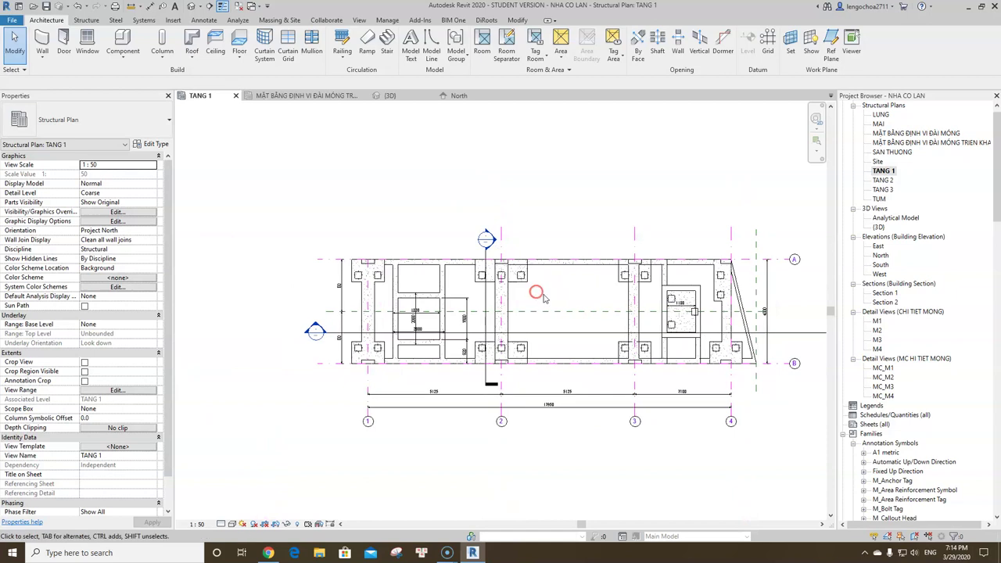
Duplicate TANG 1 as a plain copy named 'MẶT BẰNG ĐỊNH VỊ CỌC'
{"action": "right_click", "coordinate": [880, 173]}
{"action": "mouse_move", "coordinate": [898, 253]}
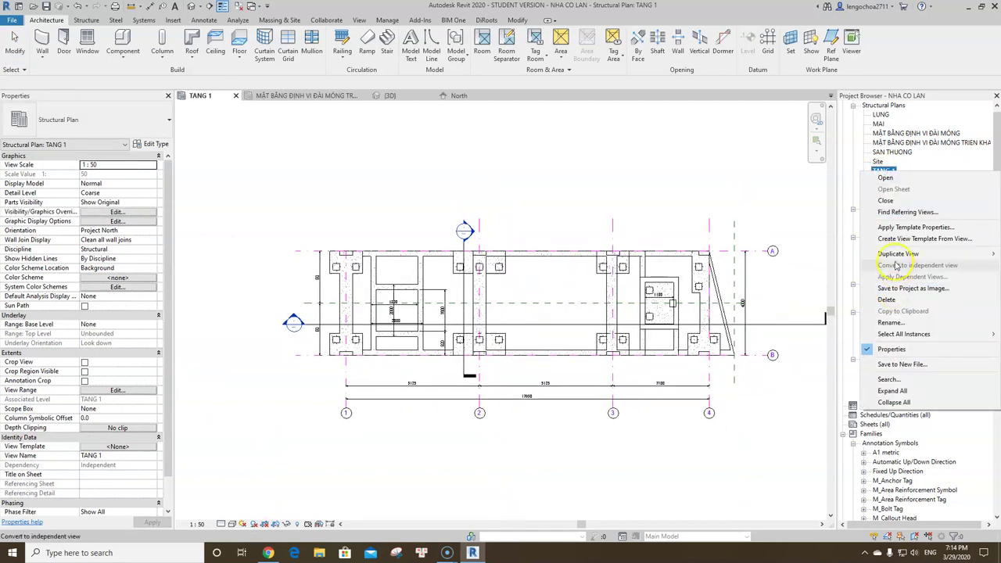
{"action": "left_click", "coordinate": [871, 258]}
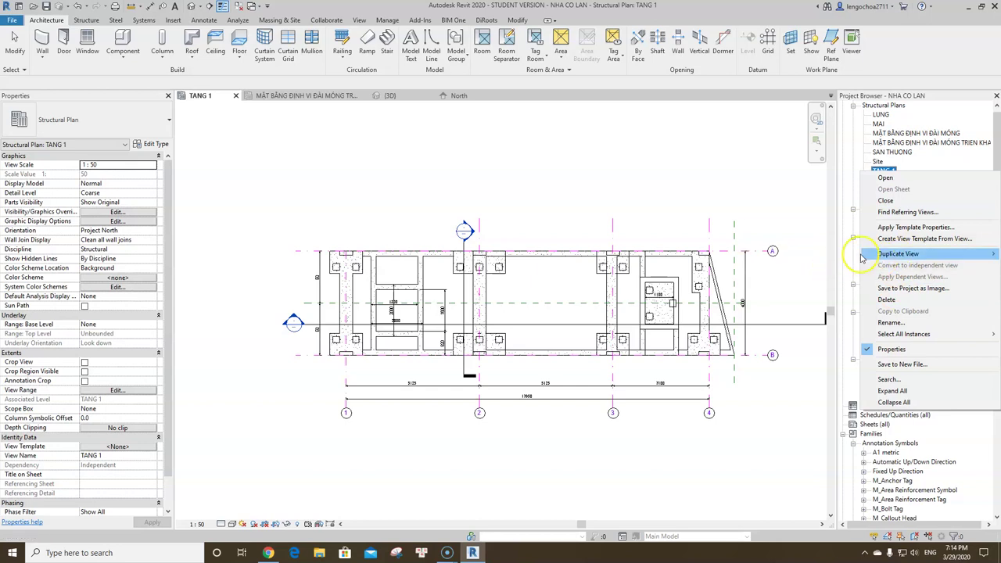
{"action": "left_click", "coordinate": [809, 256]}
{"action": "left_click", "coordinate": [899, 180]}
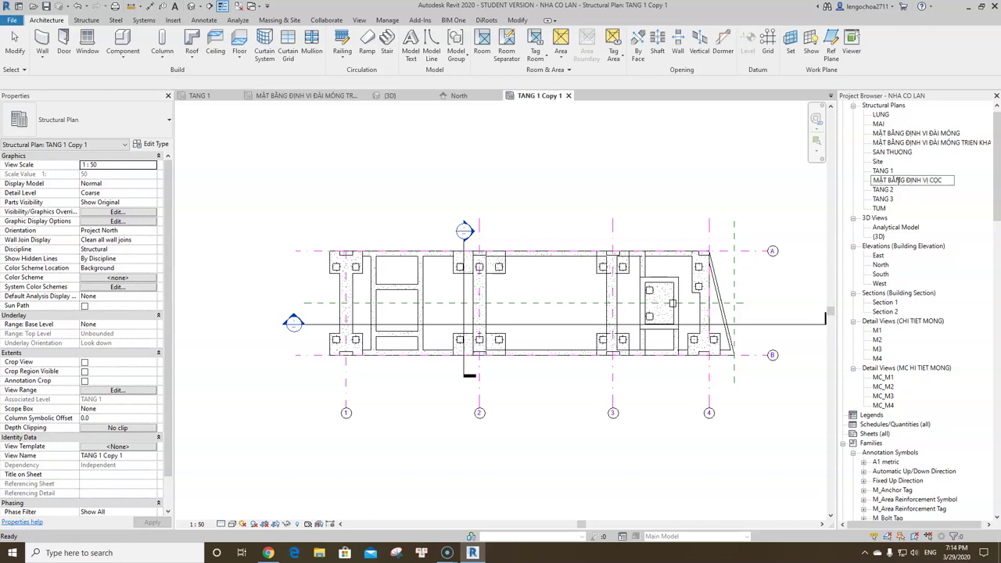
{"action": "key", "text": "Return"}
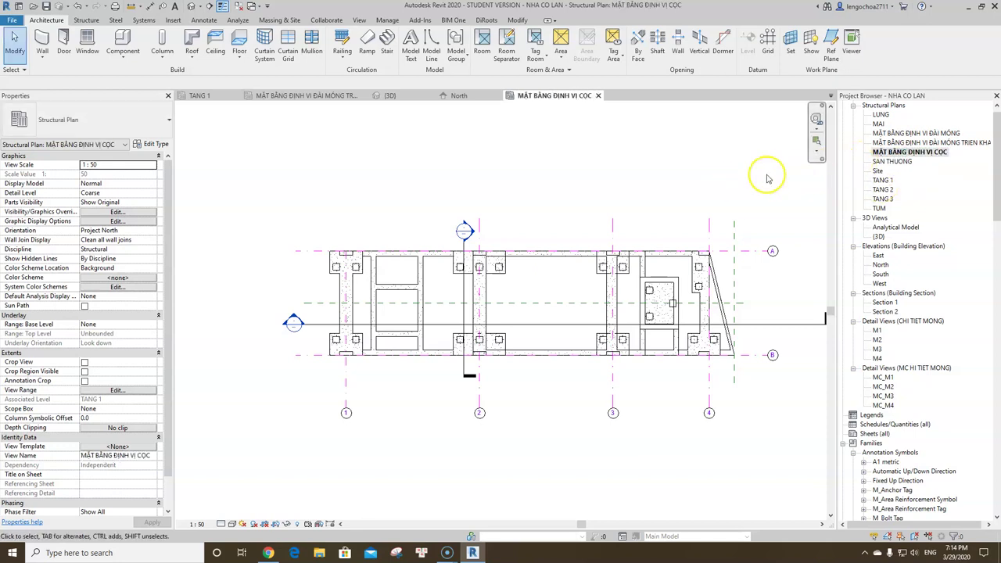
{"action": "middle_click_drag", "start_coordinate": [708, 184], "coordinate": [717, 178]}
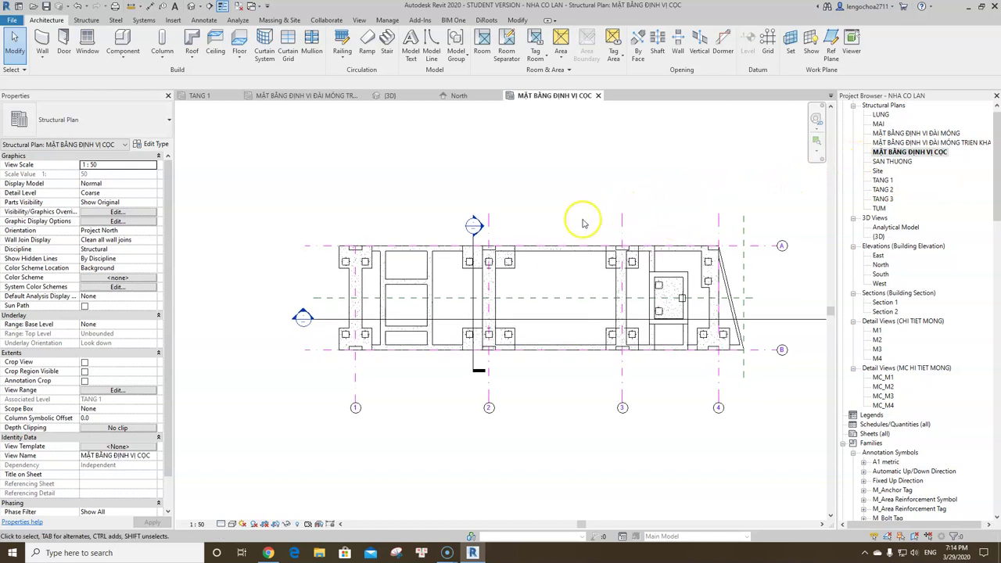
{"action": "middle_click_drag", "start_coordinate": [477, 197], "coordinate": [461, 196]}
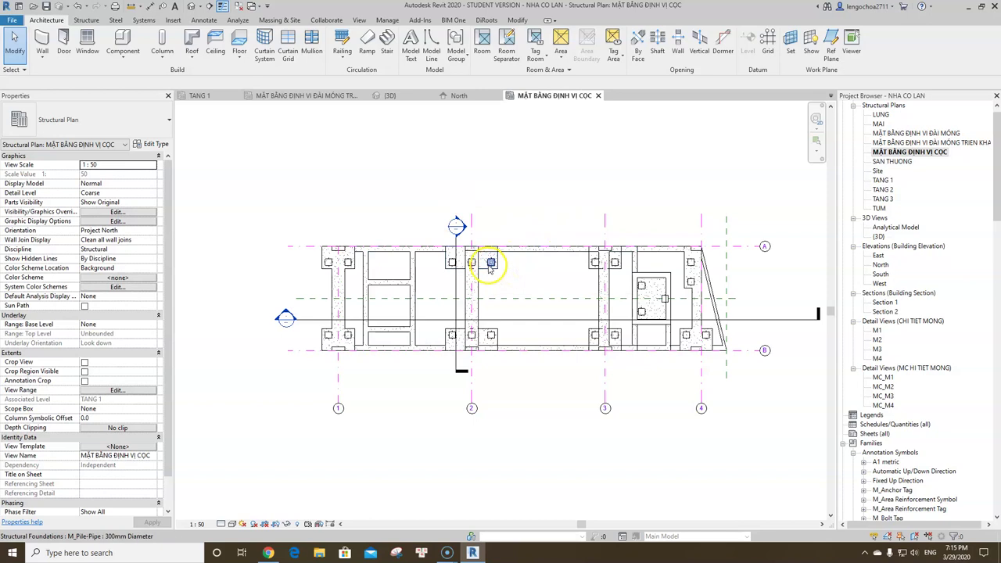
{"action": "scroll", "coordinate": [454, 264], "scroll_direction": "up", "scroll_amount": 3}
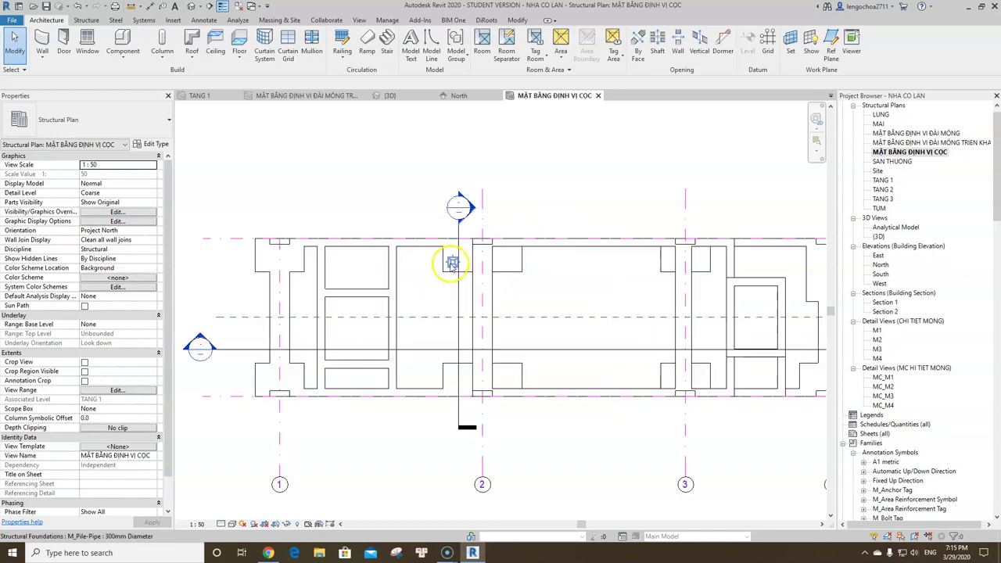
{"action": "scroll", "coordinate": [451, 262], "scroll_direction": "down", "scroll_amount": 2}
{"action": "middle_click_drag", "start_coordinate": [454, 270], "coordinate": [443, 268]}
{"action": "middle_click_drag", "start_coordinate": [509, 283], "coordinate": [512, 287]}
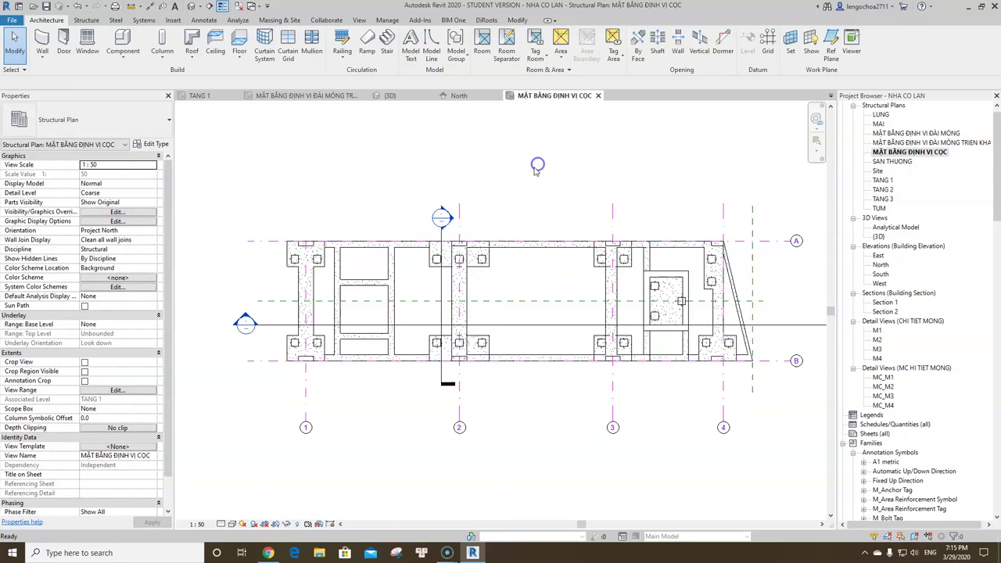
{"action": "scroll", "coordinate": [504, 179], "scroll_direction": "down", "scroll_amount": 2}
{"action": "scroll", "coordinate": [501, 180], "scroll_direction": "up", "scroll_amount": 1}
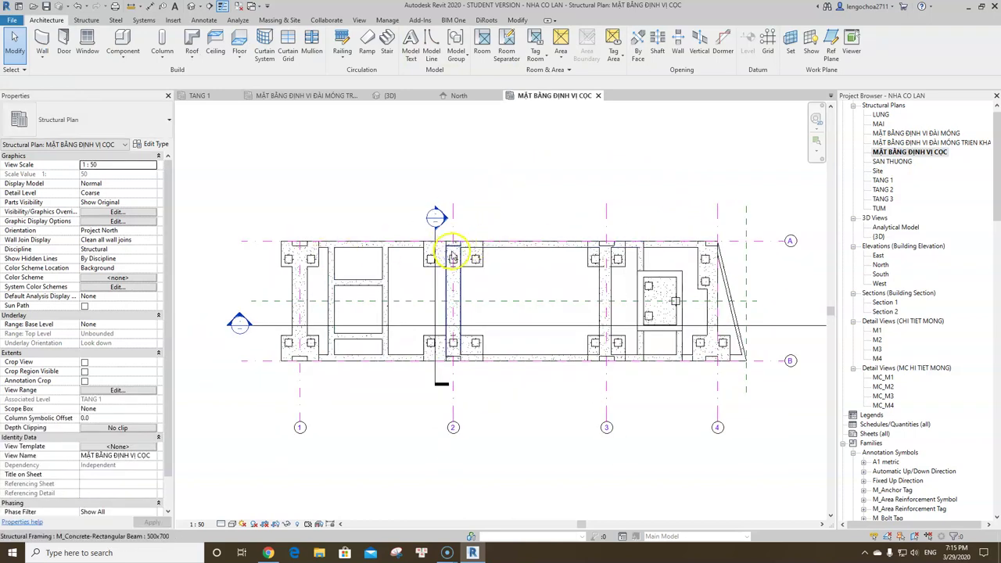
Override the Structural Columns cut pattern with a red solid fill via VG
{"action": "key", "text": "g"}
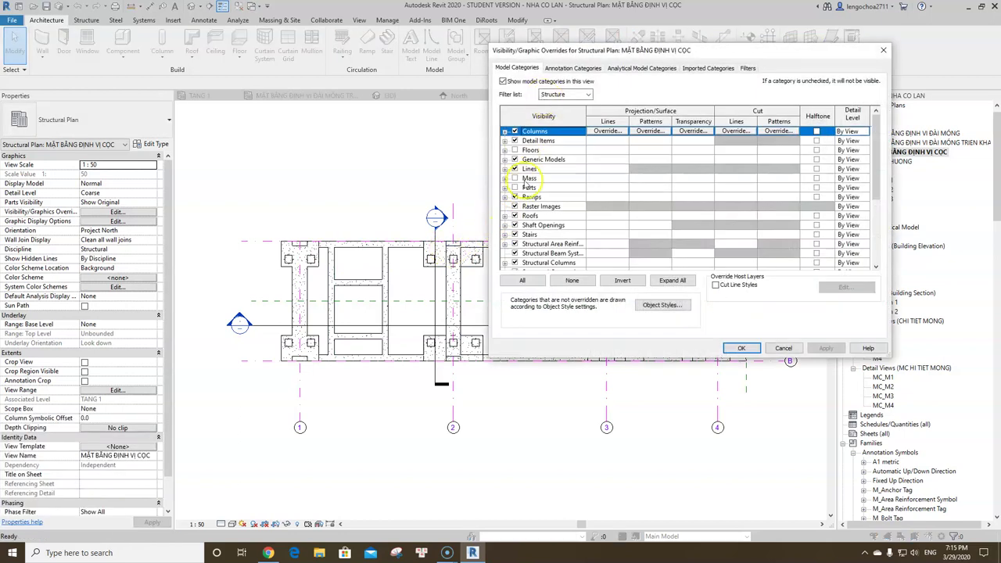
{"action": "left_click", "coordinate": [548, 224]}
{"action": "scroll", "coordinate": [552, 225], "scroll_direction": "down", "scroll_amount": 3}
{"action": "left_click", "coordinate": [560, 197]}
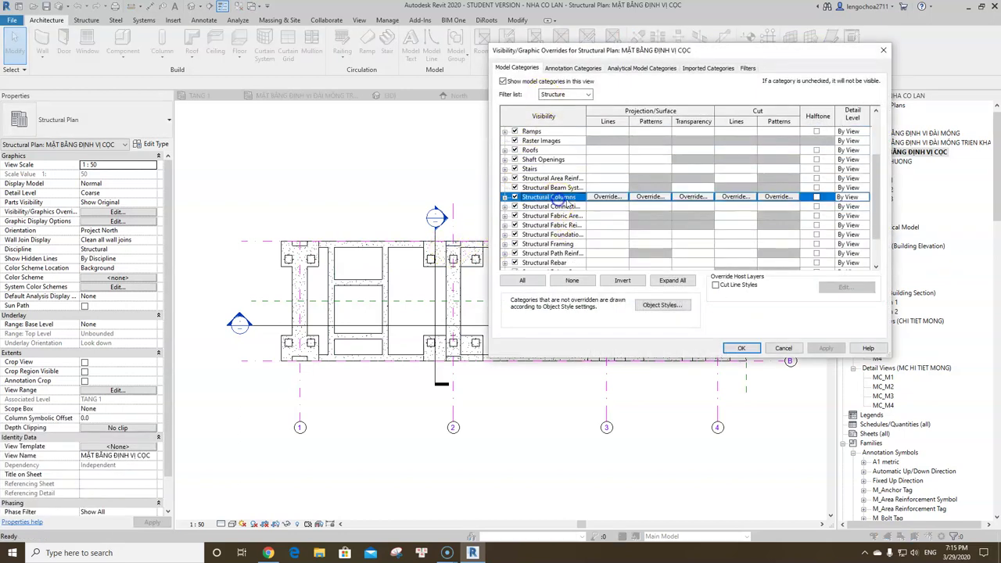
{"action": "left_click", "coordinate": [782, 196]}
{"action": "left_click", "coordinate": [715, 171]}
{"action": "left_click", "coordinate": [718, 188]}
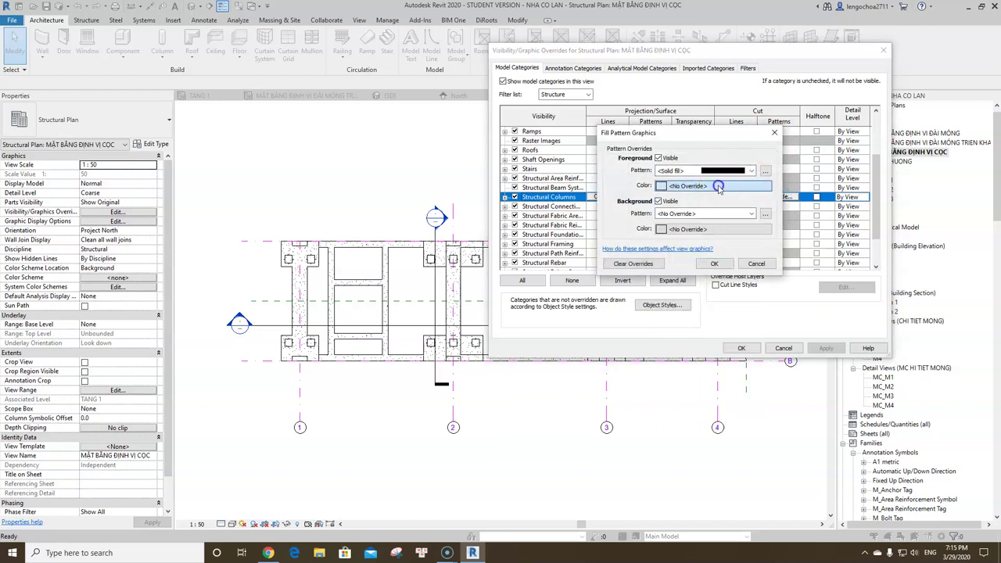
{"action": "left_click", "coordinate": [599, 215]}
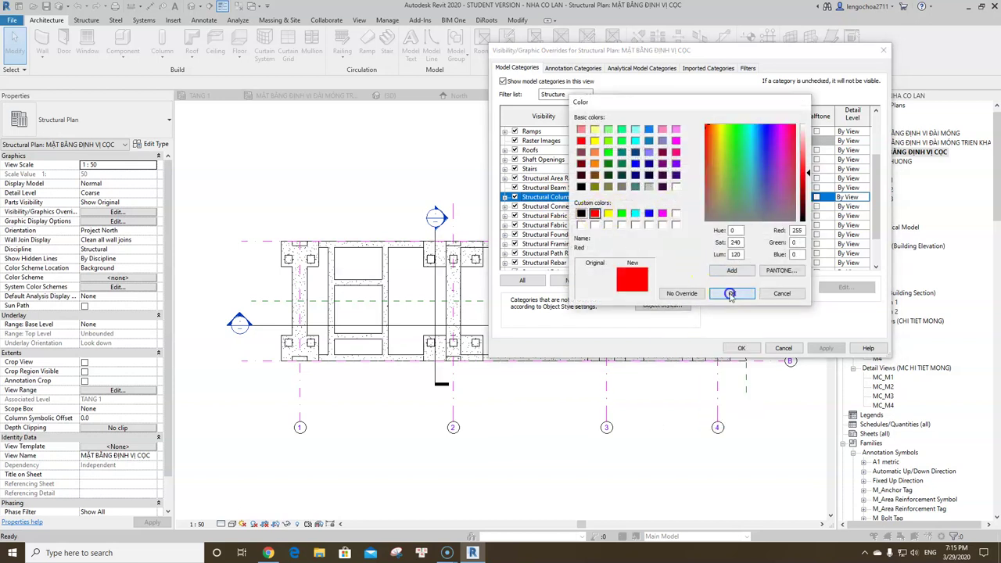
{"action": "left_click", "coordinate": [730, 293]}
{"action": "left_click", "coordinate": [714, 264]}
{"action": "left_click", "coordinate": [827, 348]}
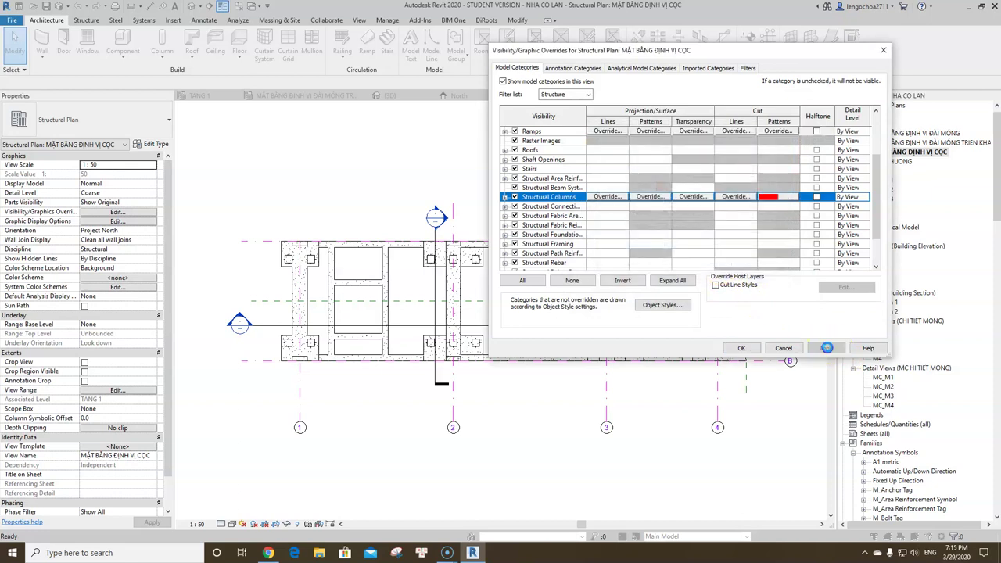
Hide every model category except Structural Foundations and apply the changes
{"action": "left_click", "coordinate": [552, 216]}
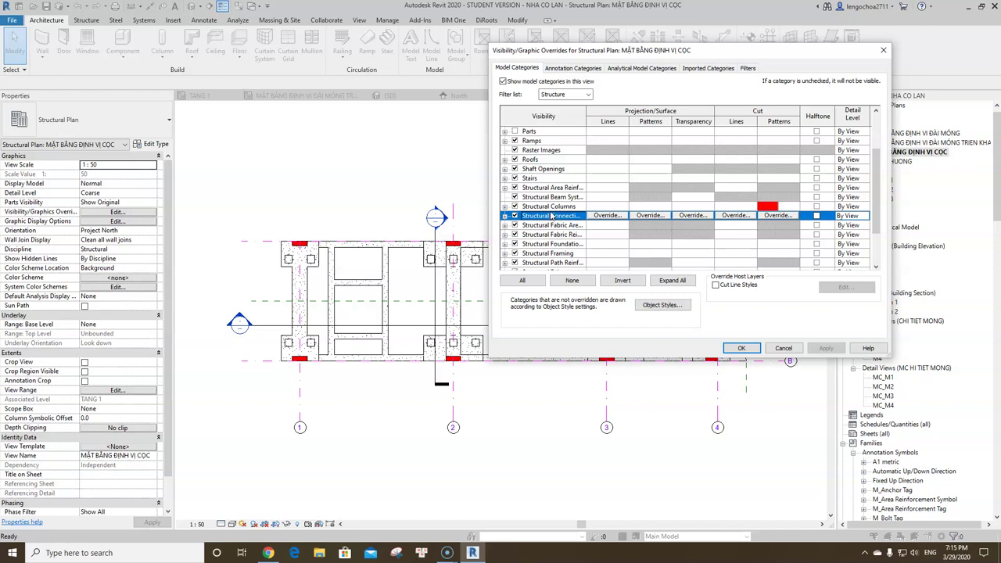
{"action": "left_click", "coordinate": [522, 282]}
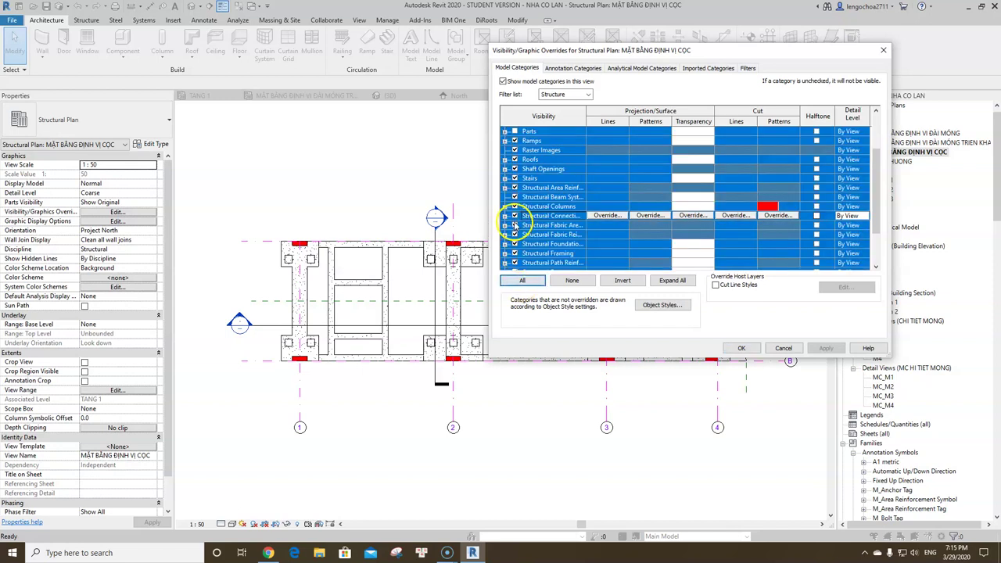
{"action": "left_click", "coordinate": [530, 226]}
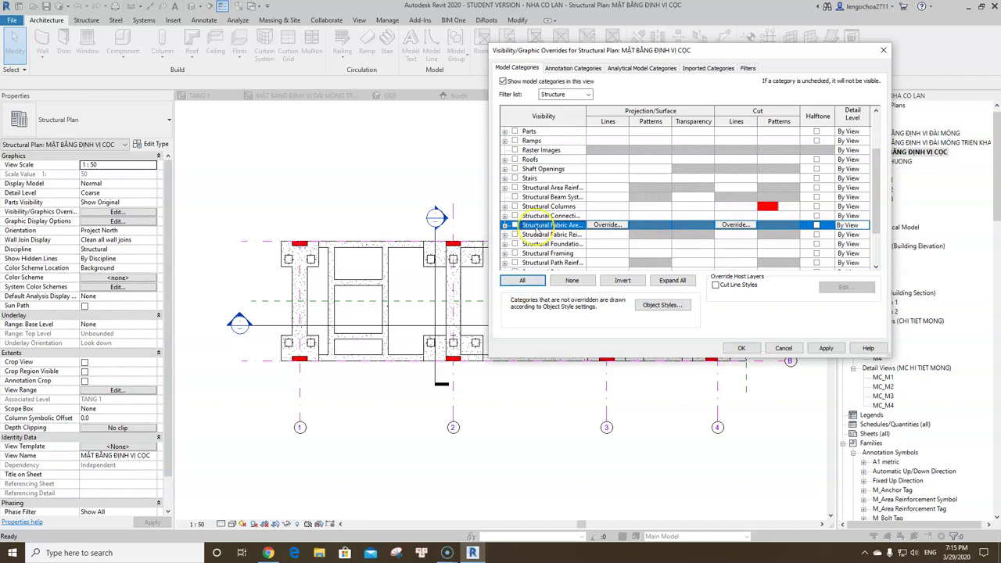
{"action": "key", "text": "Up"}
{"action": "key", "text": "Up"}
{"action": "key", "text": "Up"}
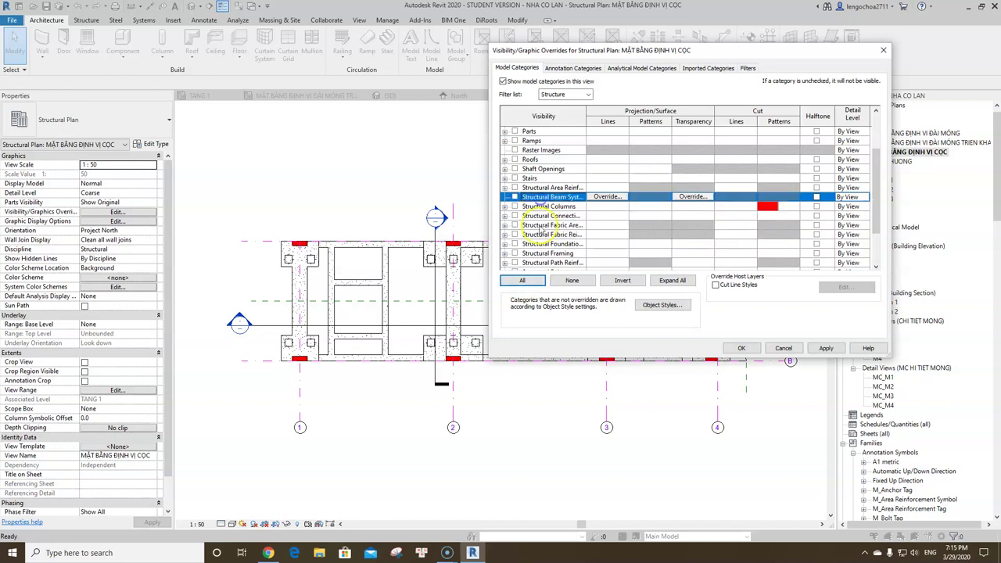
{"action": "scroll", "coordinate": [541, 236], "scroll_direction": "down", "scroll_amount": 1}
{"action": "left_click", "coordinate": [547, 236]}
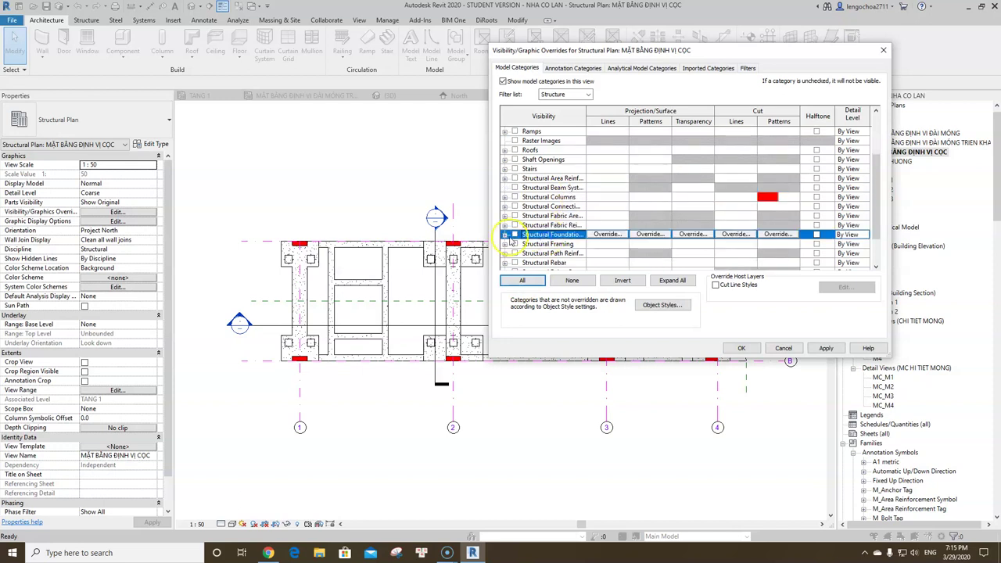
{"action": "left_click", "coordinate": [825, 348]}
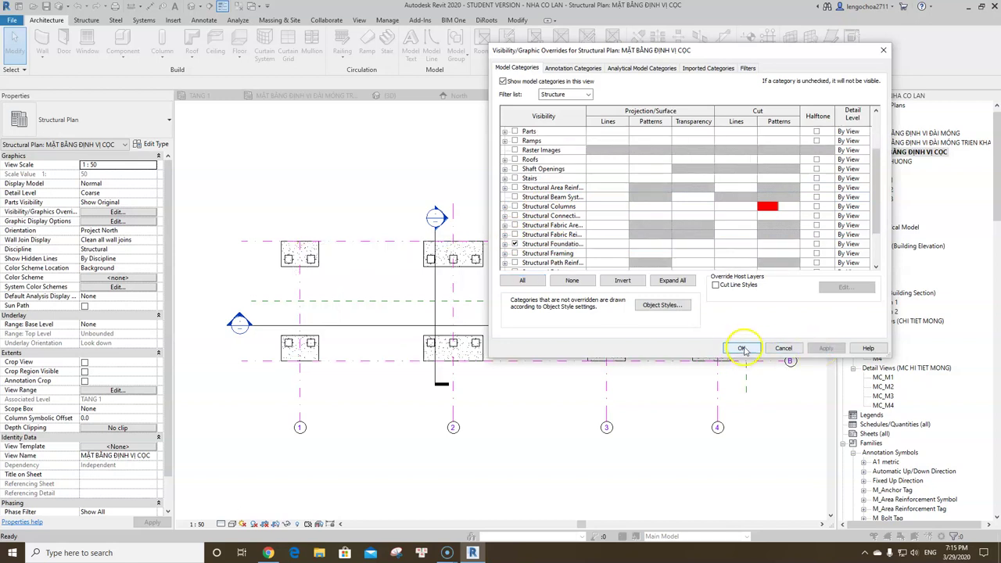
{"action": "left_click", "coordinate": [741, 348]}
Select all nine footings in the pile plan together
{"action": "scroll", "coordinate": [475, 262], "scroll_direction": "up", "scroll_amount": 2}
{"action": "middle_click_drag", "start_coordinate": [474, 262], "coordinate": [635, 264]}
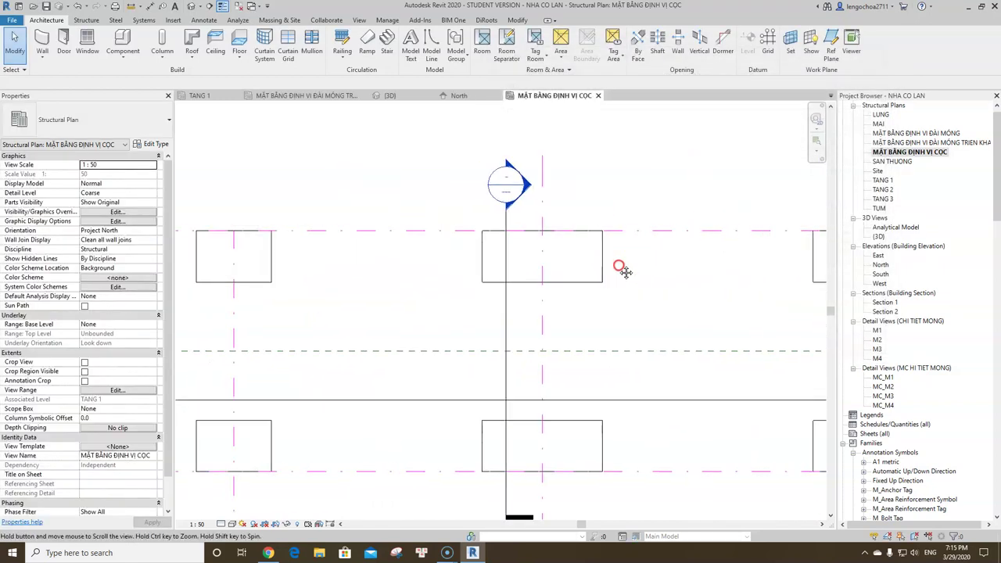
{"action": "left_click", "coordinate": [568, 284]}
{"action": "scroll", "coordinate": [568, 285], "scroll_direction": "down", "scroll_amount": 2}
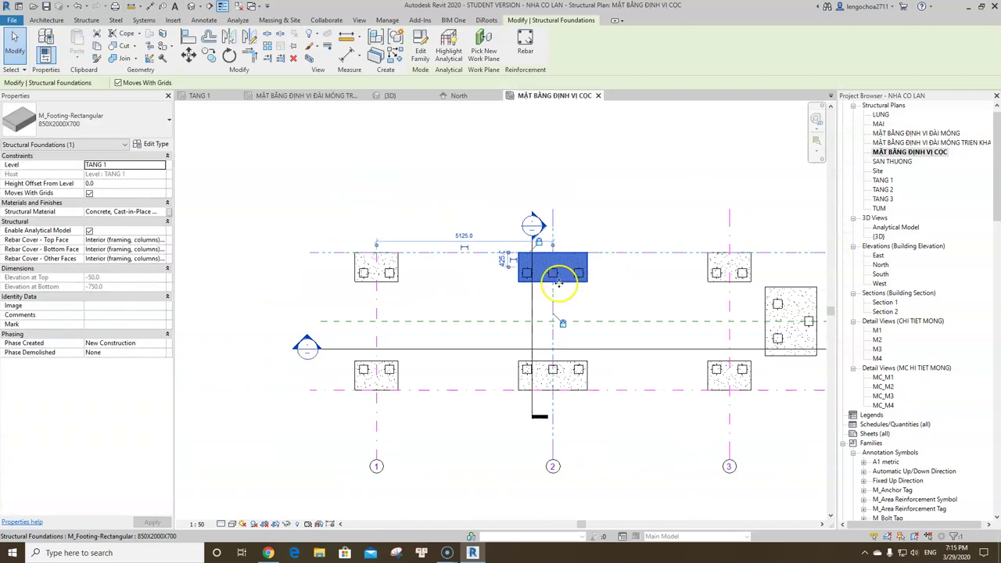
{"action": "left_click", "coordinate": [389, 289]}
{"action": "scroll", "coordinate": [413, 286], "scroll_direction": "up", "scroll_amount": 2}
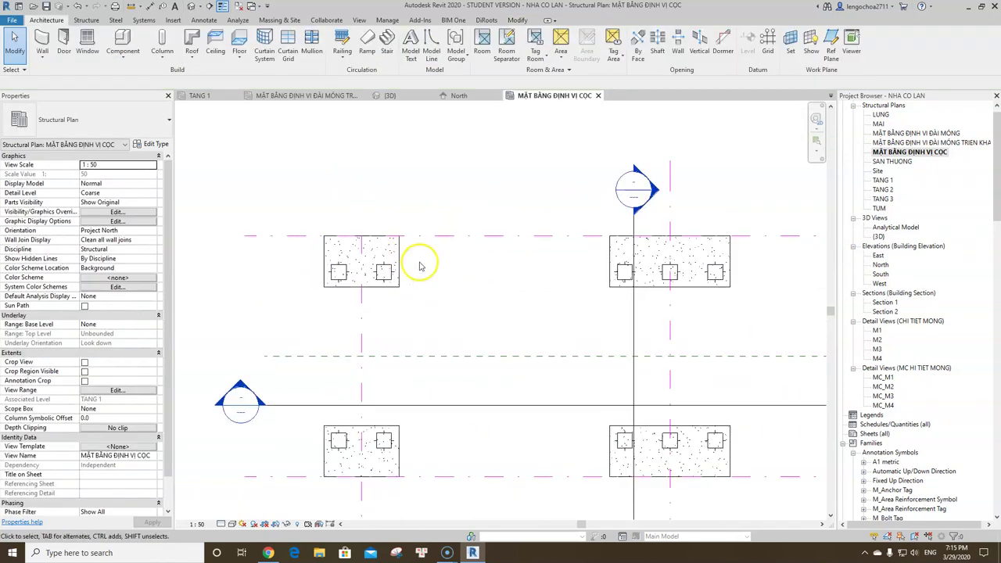
{"action": "left_click", "coordinate": [399, 252]}
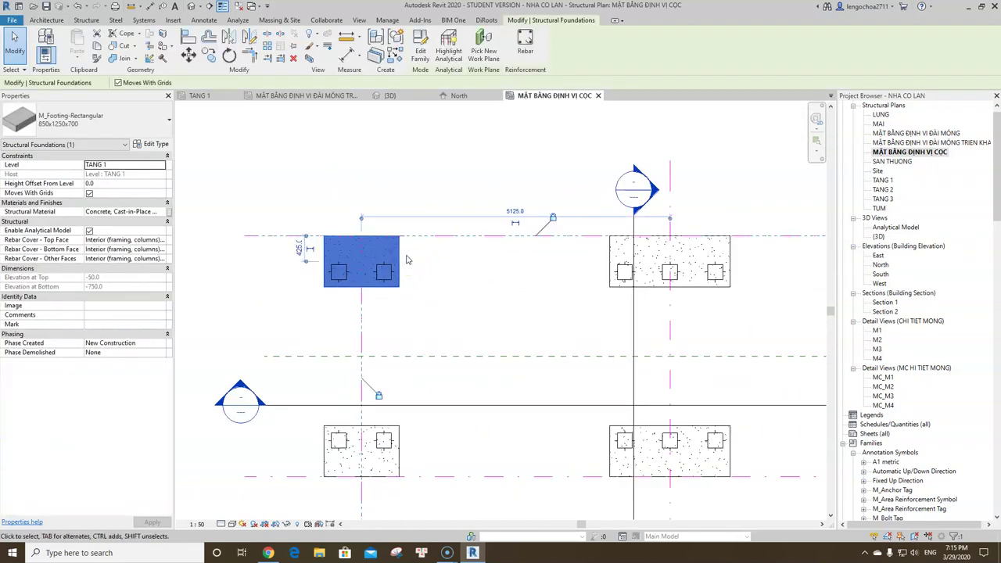
{"action": "left_click", "coordinate": [406, 260]}
{"action": "left_click", "coordinate": [398, 252]}
{"action": "left_click", "coordinate": [395, 430], "text": "ctrl"}
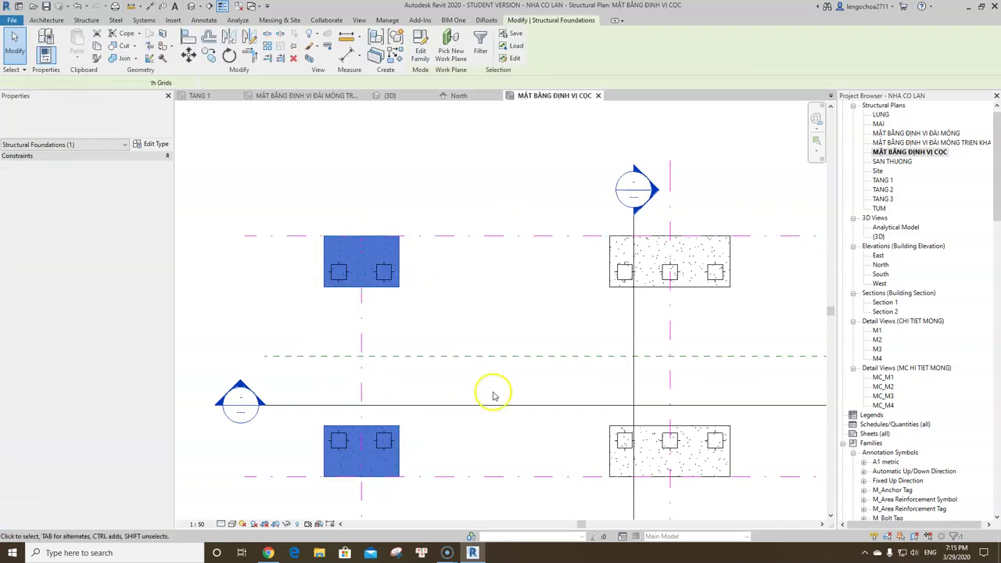
{"action": "scroll", "coordinate": [493, 395], "scroll_direction": "down", "scroll_amount": 2}
{"action": "left_click", "coordinate": [677, 422], "text": "ctrl"}
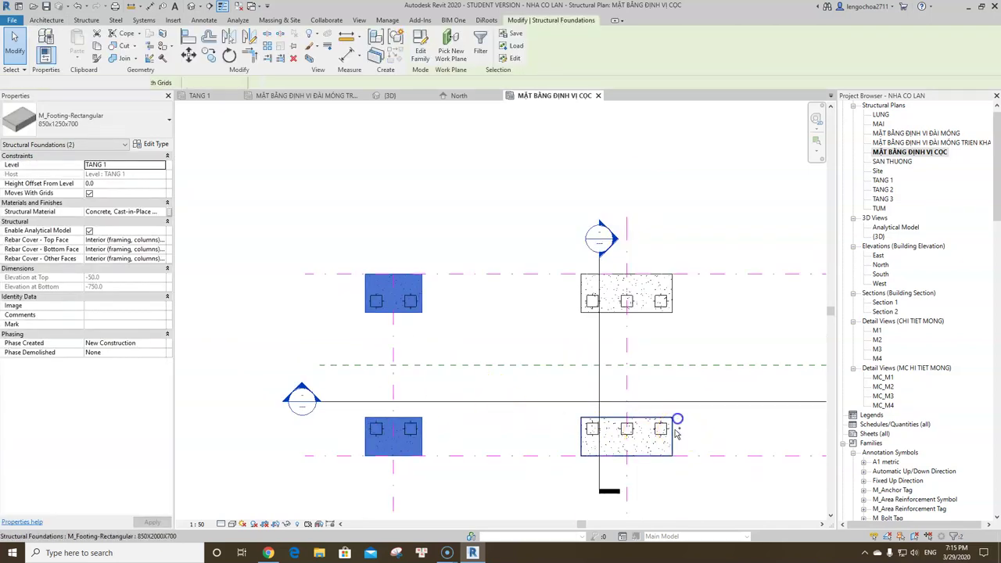
{"action": "left_click", "coordinate": [674, 294], "text": "ctrl"}
{"action": "middle_click_drag", "start_coordinate": [727, 298], "coordinate": [480, 286]}
{"action": "left_click", "coordinate": [637, 274], "text": "ctrl"}
{"action": "left_click", "coordinate": [678, 321], "text": "ctrl"}
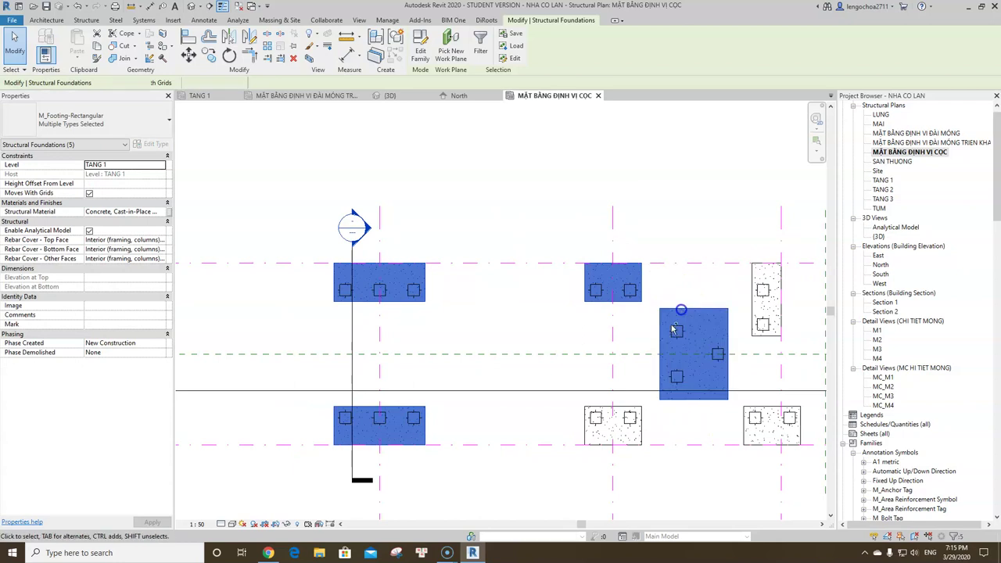
{"action": "left_click", "coordinate": [618, 426], "text": "ctrl"}
{"action": "left_click", "coordinate": [763, 419], "text": "ctrl"}
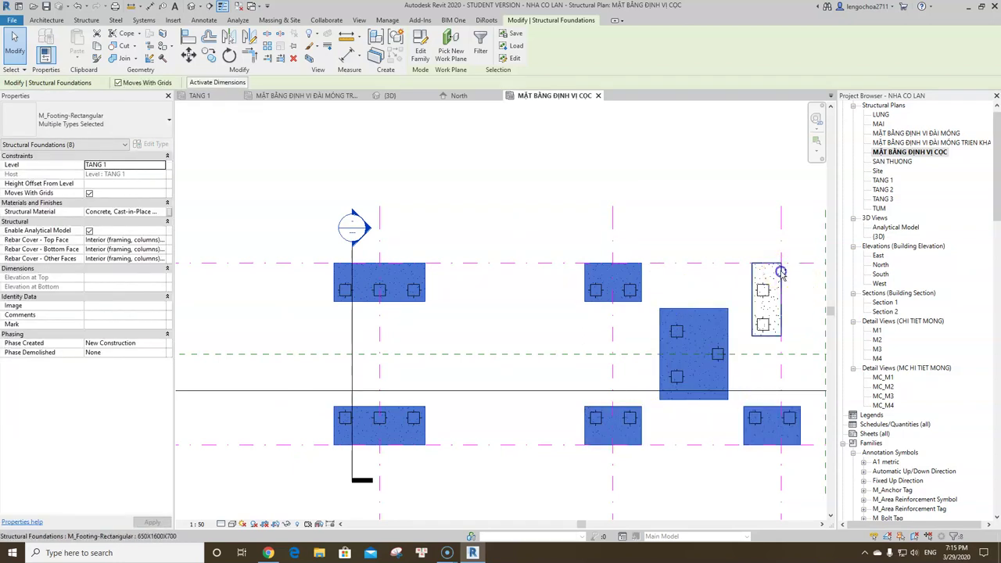
{"action": "left_click", "coordinate": [781, 272], "text": "ctrl"}
Save the selected footings as the set 'ĐÀI MÓNG' and clear the selection
{"action": "left_click", "coordinate": [516, 39]}
{"action": "type", "text": "ĐÀI MÓNG"}
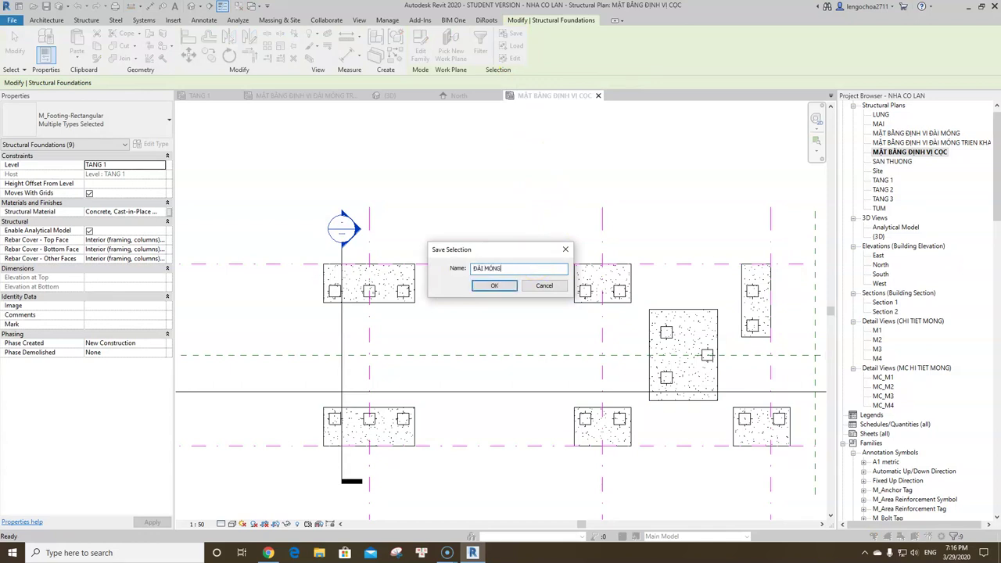
{"action": "key", "text": "Return"}
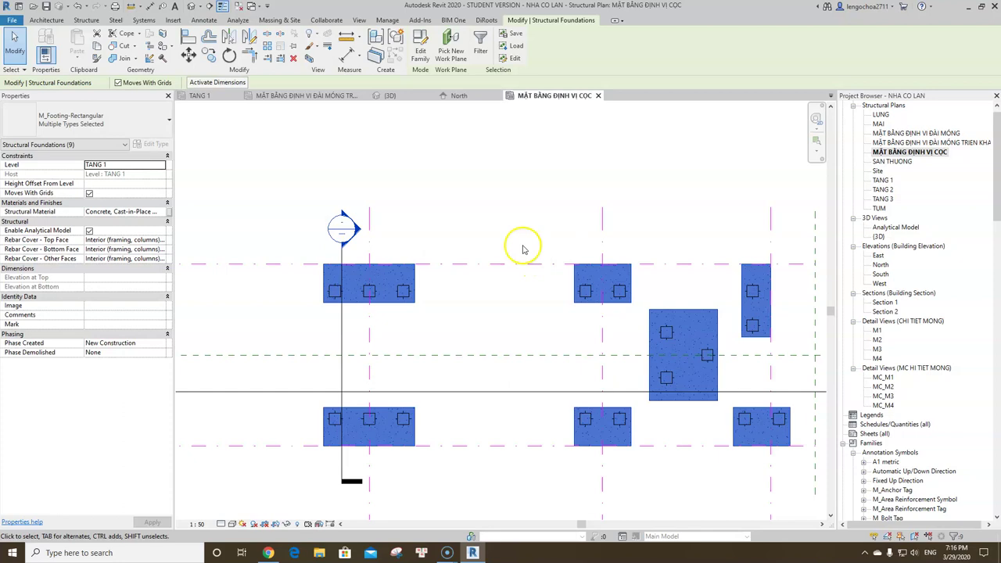
{"action": "left_click", "coordinate": [517, 243]}
{"action": "scroll", "coordinate": [514, 246], "scroll_direction": "down", "scroll_amount": 2}
Add the ĐÀI MÓNG selection filter to the view and turn its visibility off
{"action": "key", "text": "v"}
{"action": "key", "text": "v"}
{"action": "left_click", "coordinate": [748, 67]}
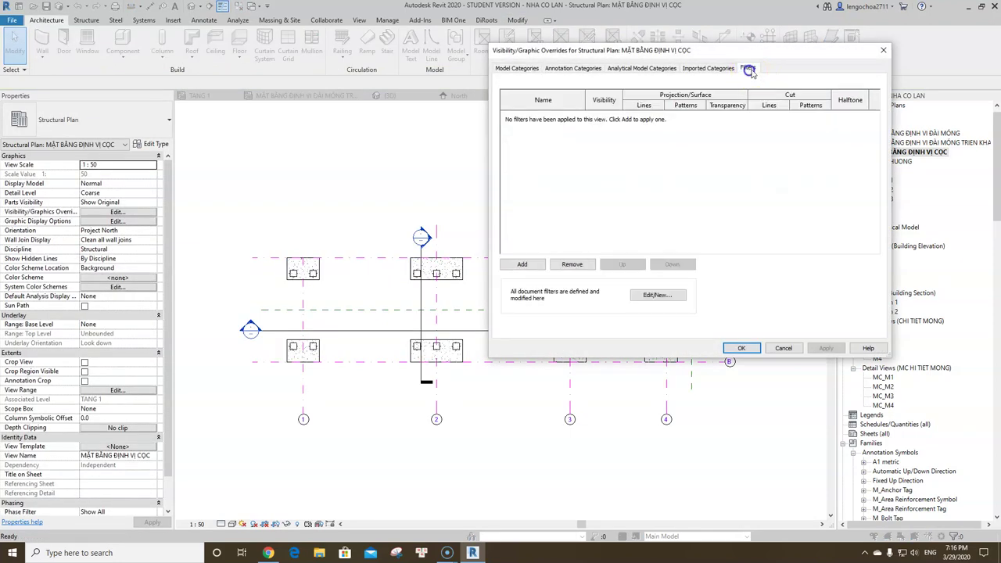
{"action": "left_click", "coordinate": [522, 264]}
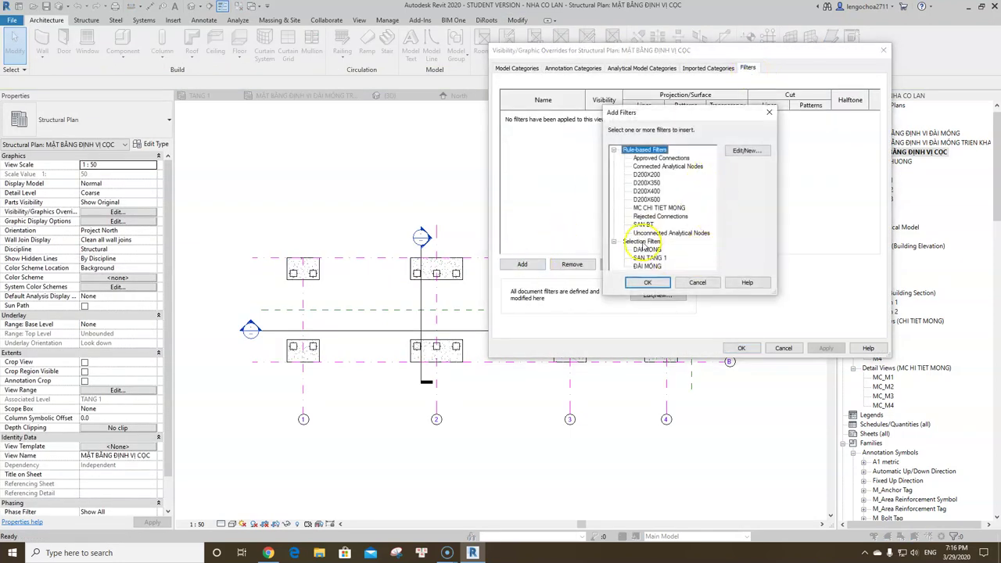
{"action": "left_click", "coordinate": [648, 266]}
{"action": "left_click", "coordinate": [647, 283]}
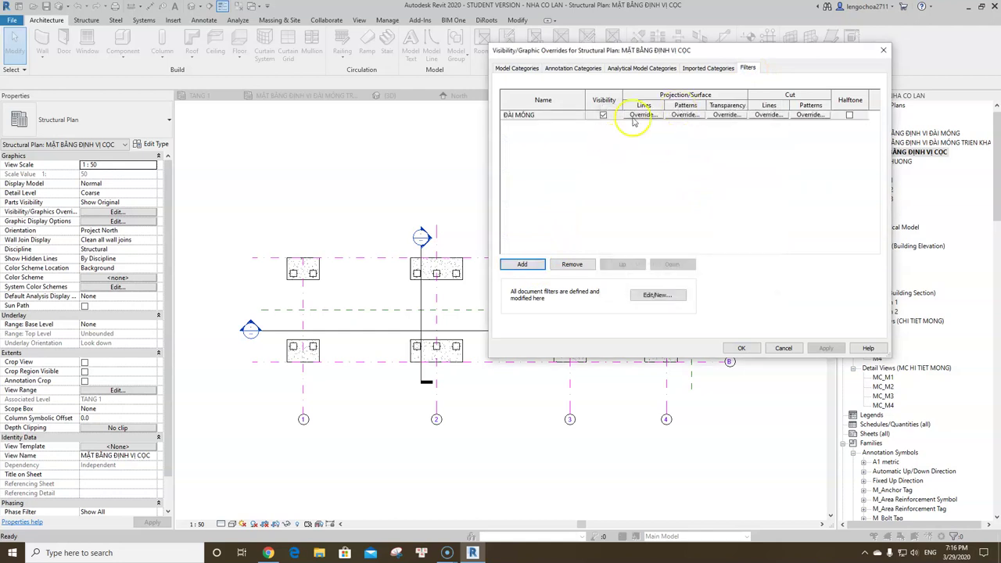
{"action": "left_click", "coordinate": [603, 116]}
{"action": "left_click", "coordinate": [603, 116]}
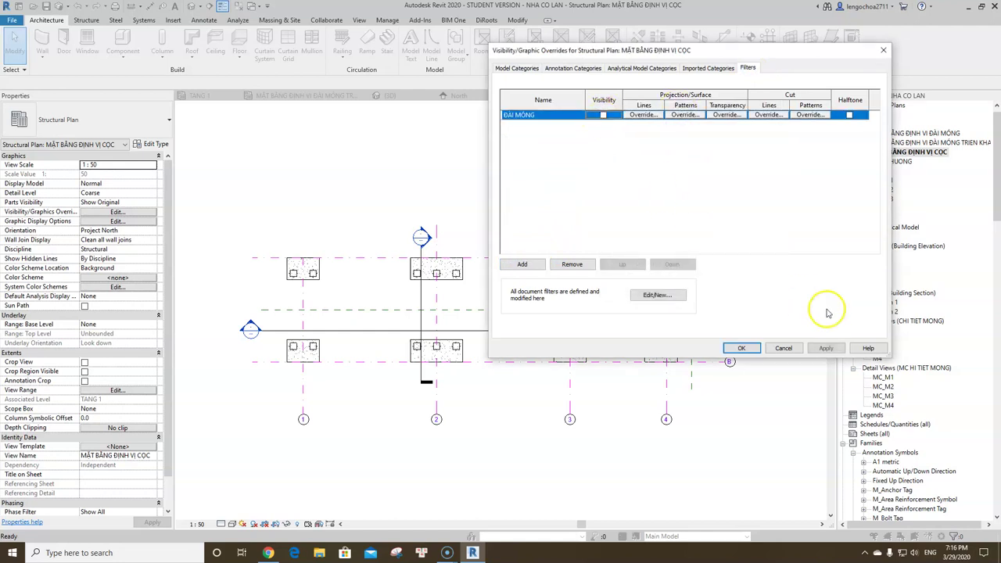
{"action": "left_click", "coordinate": [827, 348]}
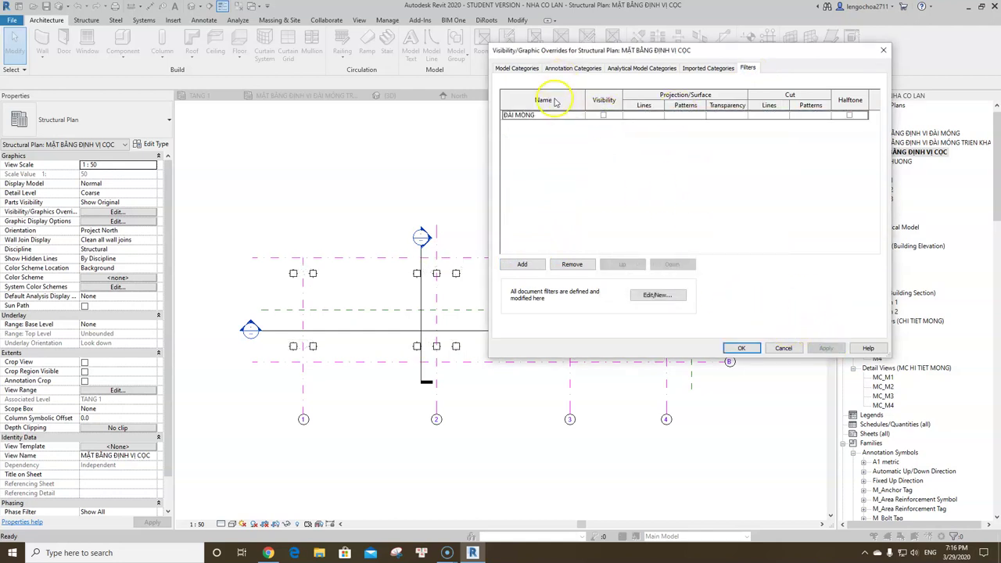
Hide the Sections annotation category and confirm the visibility settings
{"action": "left_click", "coordinate": [517, 68]}
{"action": "left_click", "coordinate": [536, 169]}
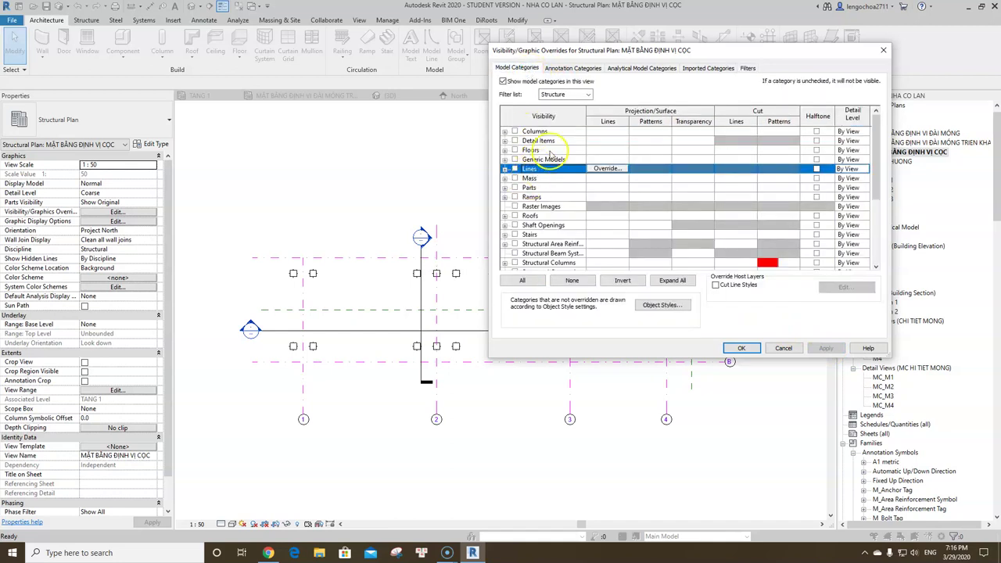
{"action": "left_click", "coordinate": [573, 68]}
{"action": "left_click", "coordinate": [562, 197]}
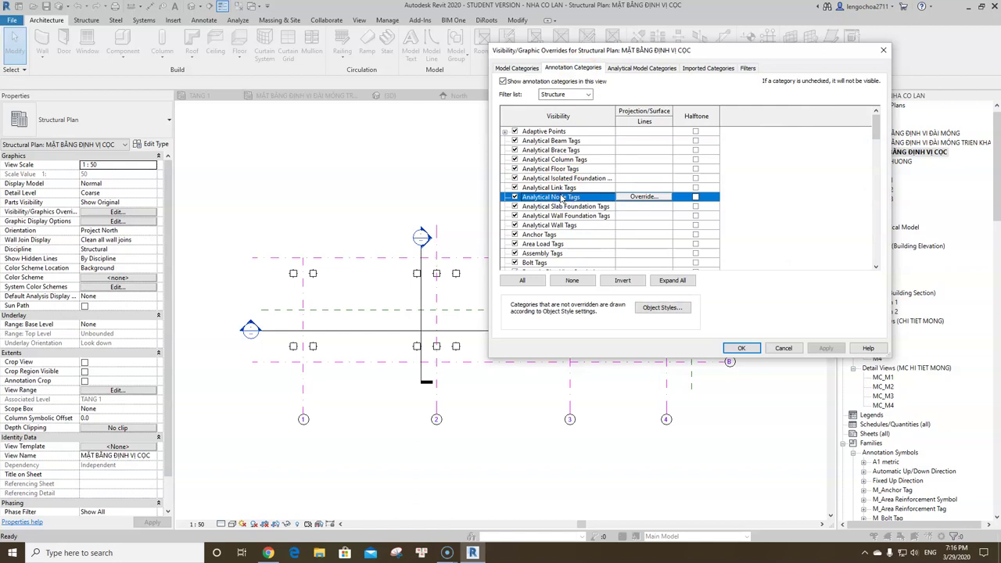
{"action": "key", "text": "s"}
{"action": "left_click", "coordinate": [515, 234]}
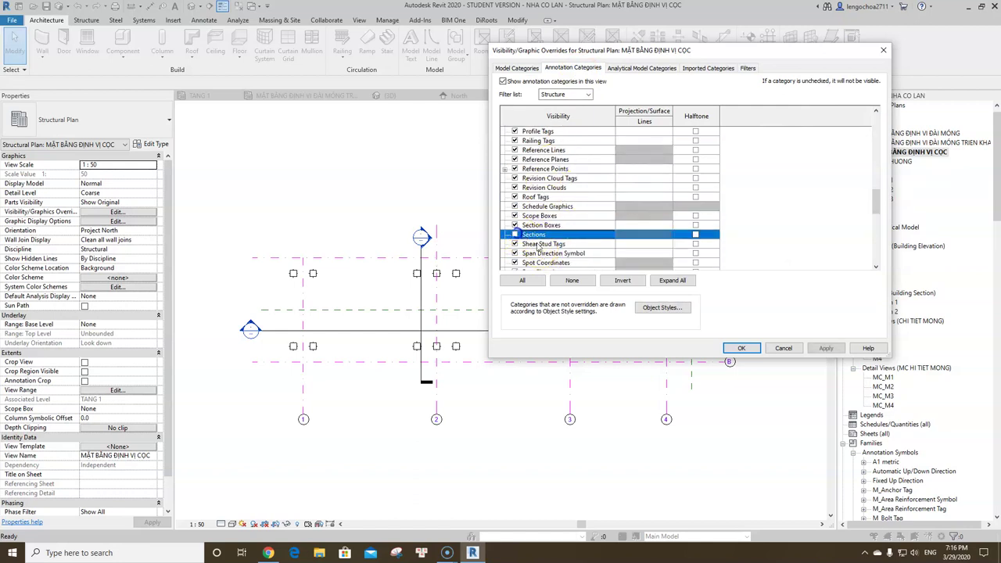
{"action": "left_click", "coordinate": [826, 348]}
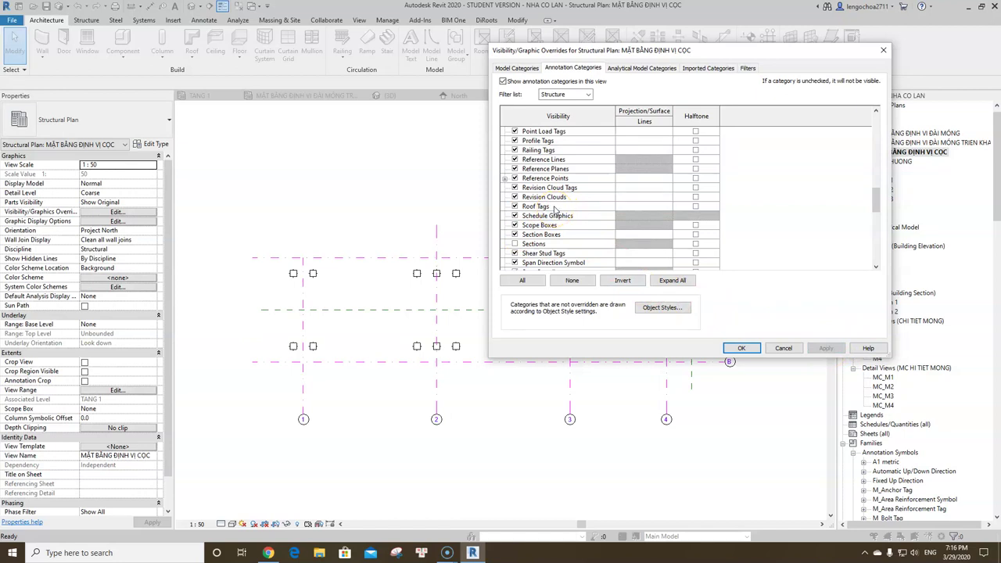
{"action": "left_click", "coordinate": [742, 349]}
{"action": "scroll", "coordinate": [610, 274], "scroll_direction": "down", "scroll_amount": 2}
{"action": "scroll", "coordinate": [525, 242], "scroll_direction": "up", "scroll_amount": 3}
{"action": "scroll", "coordinate": [419, 315], "scroll_direction": "up", "scroll_amount": 3}
{"action": "scroll", "coordinate": [419, 314], "scroll_direction": "down", "scroll_amount": 2}
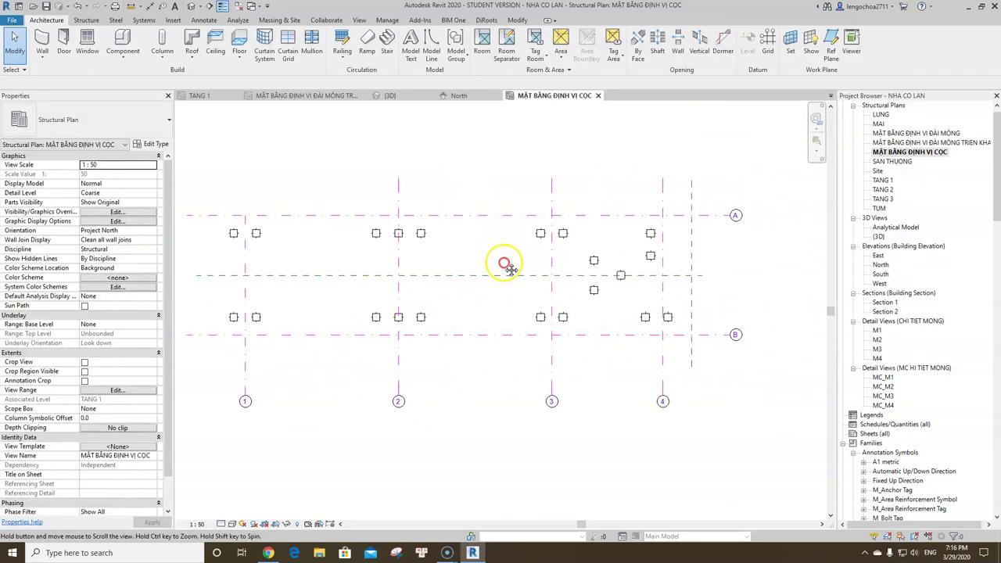
Move the bubbles of grids A and B to their left ends
{"action": "left_click", "coordinate": [708, 220]}
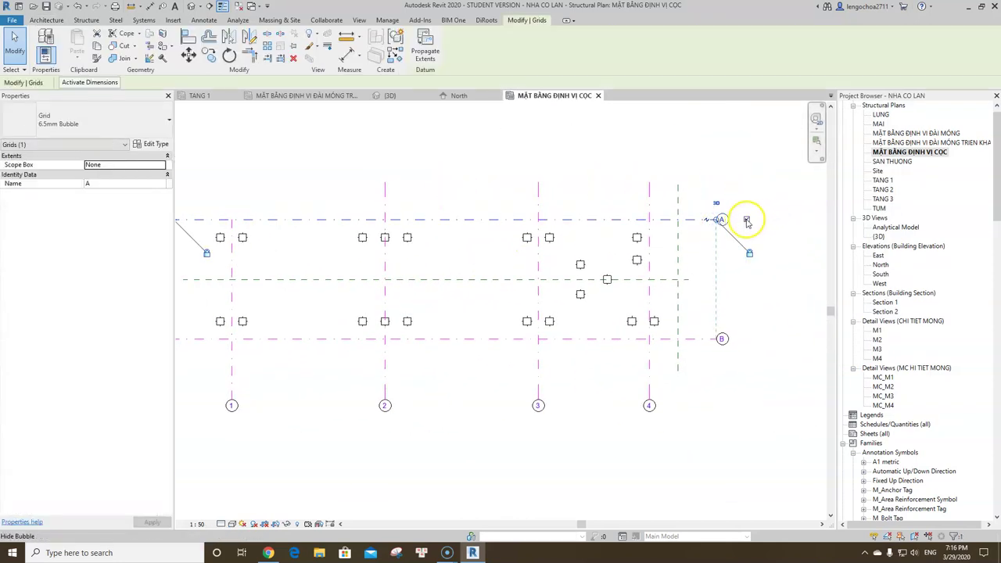
{"action": "left_click", "coordinate": [716, 339]}
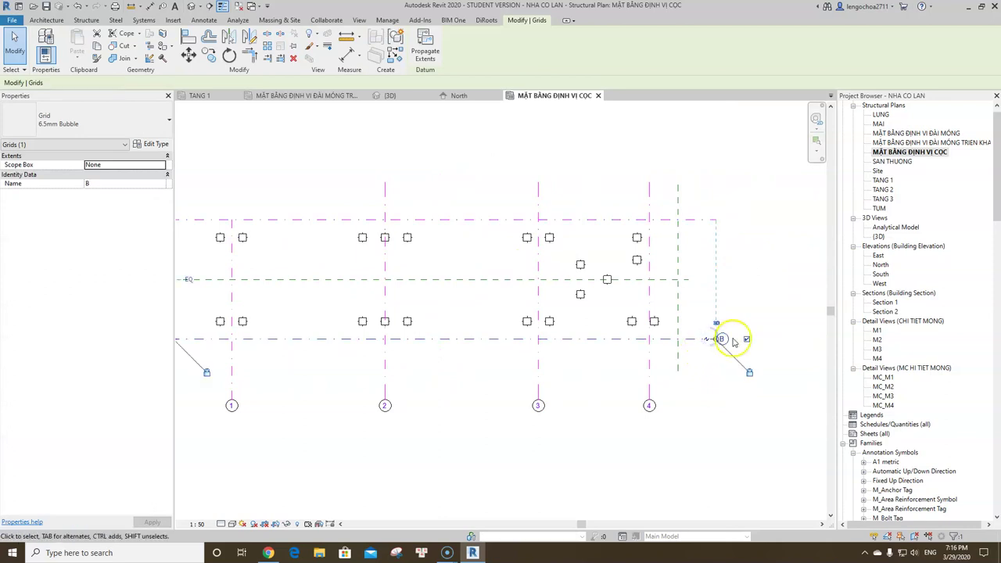
{"action": "middle_click_drag", "start_coordinate": [181, 327], "coordinate": [420, 335]}
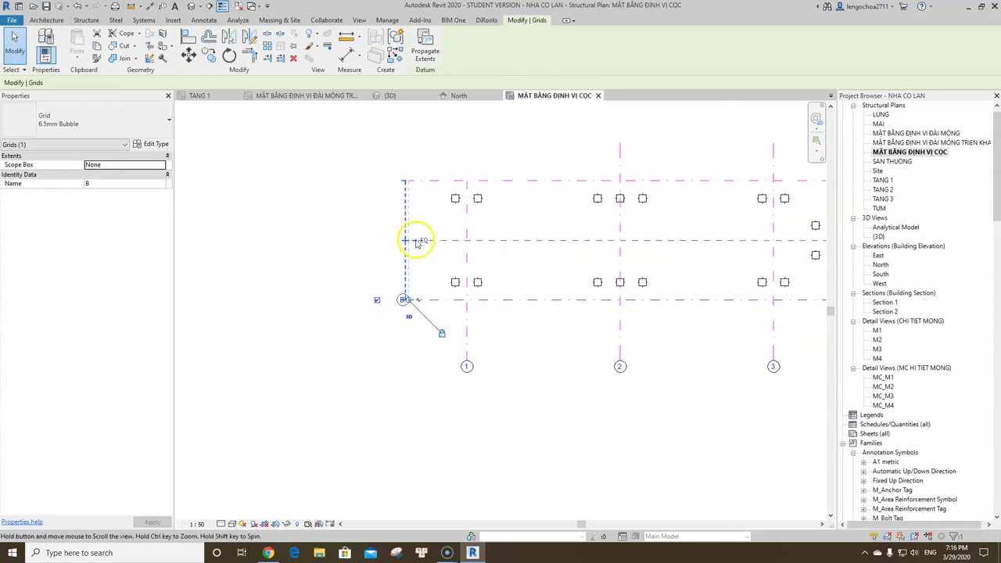
{"action": "left_click", "coordinate": [380, 230]}
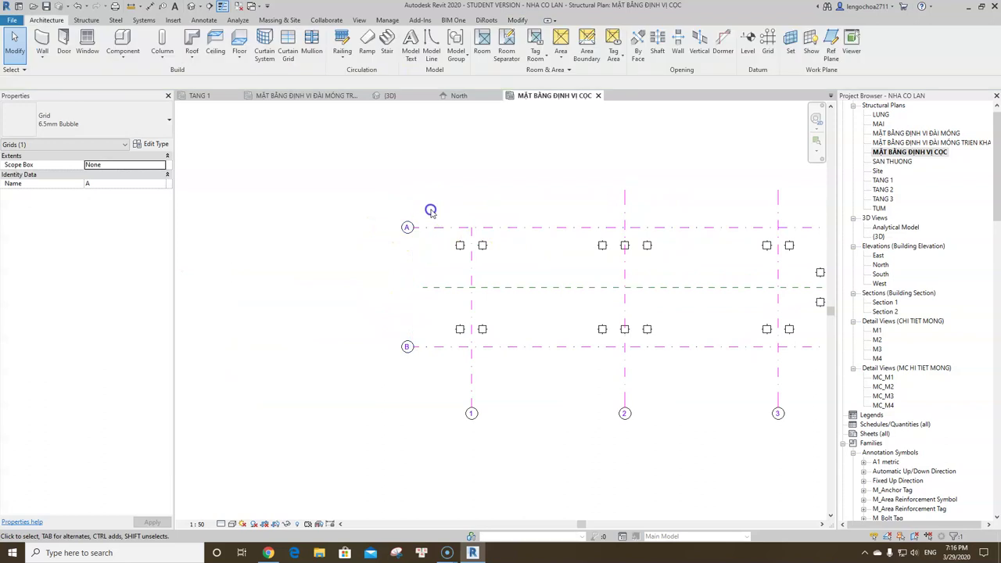
{"action": "scroll", "coordinate": [429, 208], "scroll_direction": "down", "scroll_amount": 3}
Turn on Crop View and Crop Region Visible for the pile plan
{"action": "left_click", "coordinate": [265, 524]}
{"action": "left_click", "coordinate": [276, 524]}
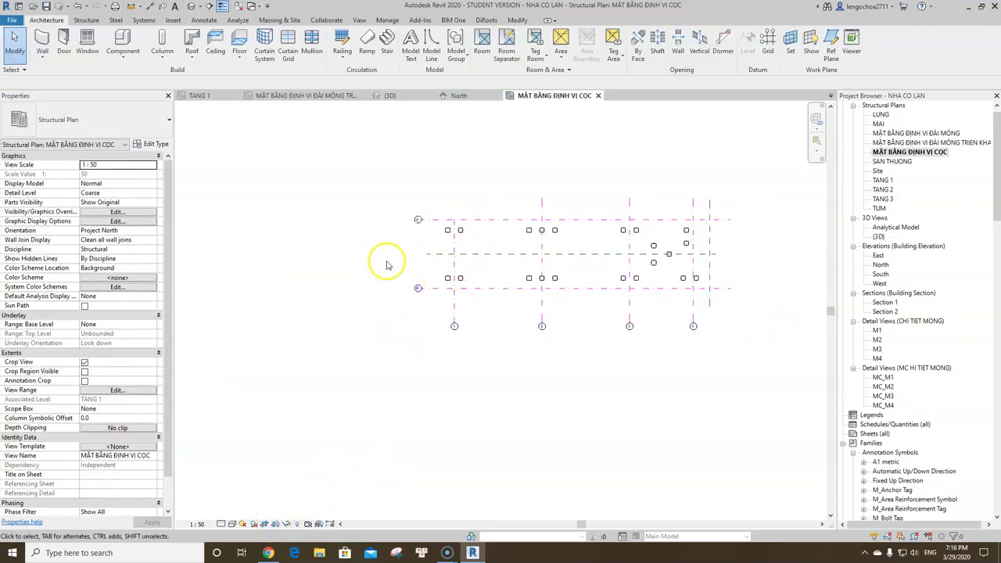
{"action": "scroll", "coordinate": [385, 265], "scroll_direction": "down", "scroll_amount": 4}
{"action": "scroll", "coordinate": [391, 328], "scroll_direction": "down", "scroll_amount": 3}
{"action": "left_click", "coordinate": [275, 523]}
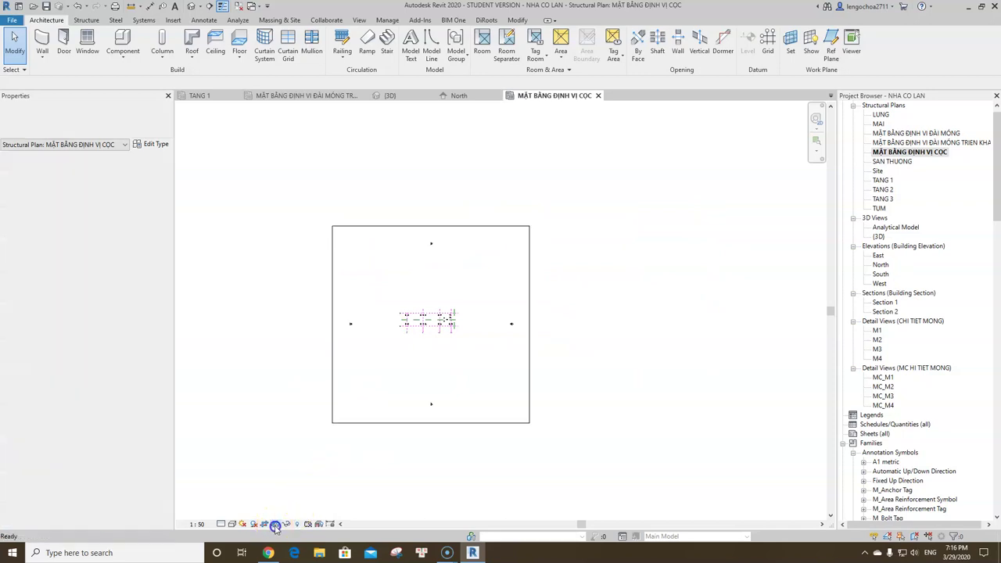
Drag the crop region's top, right, bottom and left edges tight around the piles and grids
{"action": "left_click", "coordinate": [432, 226]}
{"action": "scroll", "coordinate": [425, 308], "scroll_direction": "up", "scroll_amount": 2}
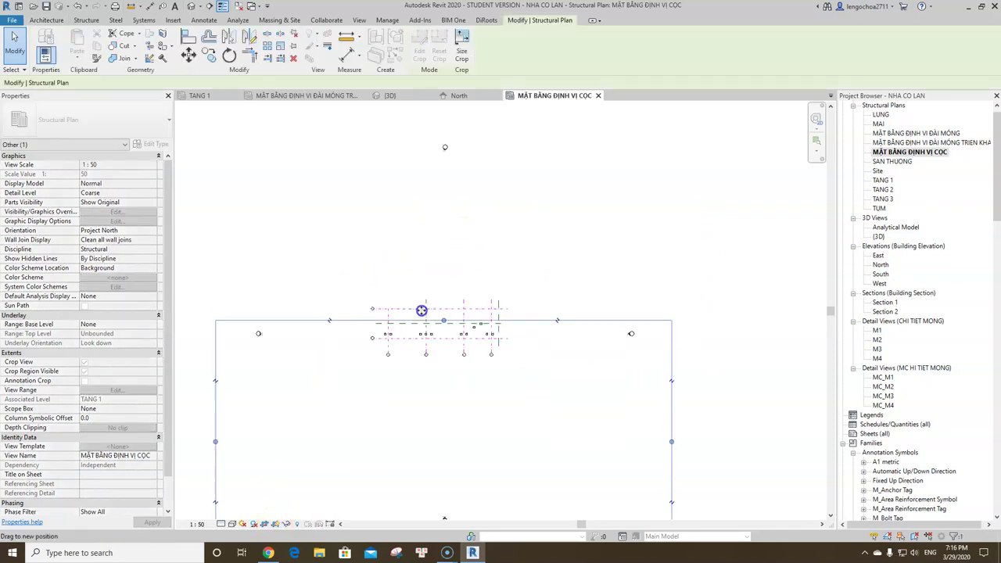
{"action": "left_click_drag", "start_coordinate": [433, 242], "coordinate": [425, 299]}
{"action": "left_click_drag", "start_coordinate": [643, 410], "coordinate": [494, 320]}
{"action": "middle_click_drag", "start_coordinate": [410, 444], "coordinate": [494, 318]}
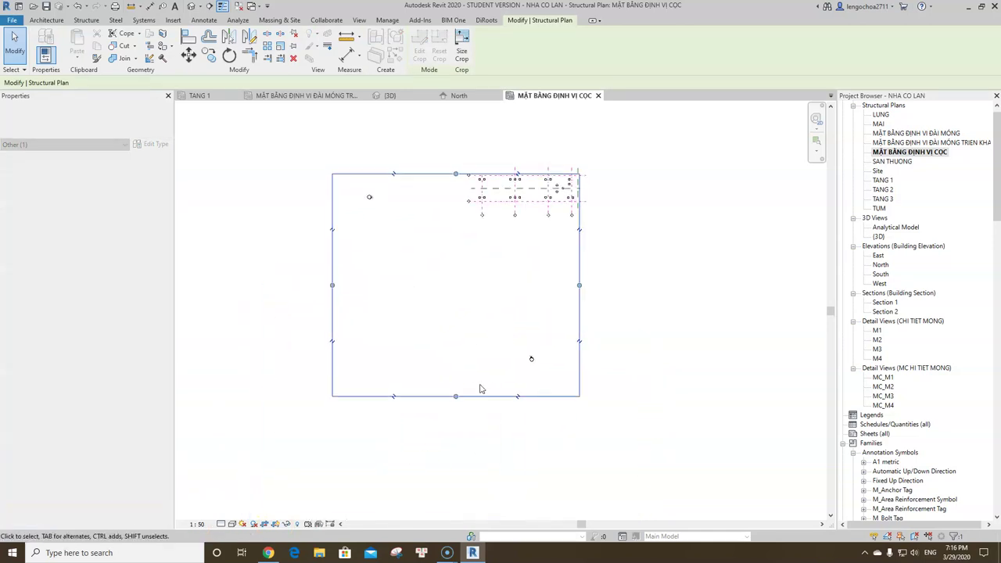
{"action": "left_click_drag", "start_coordinate": [458, 392], "coordinate": [485, 211]}
{"action": "scroll", "coordinate": [435, 191], "scroll_direction": "up", "scroll_amount": 2}
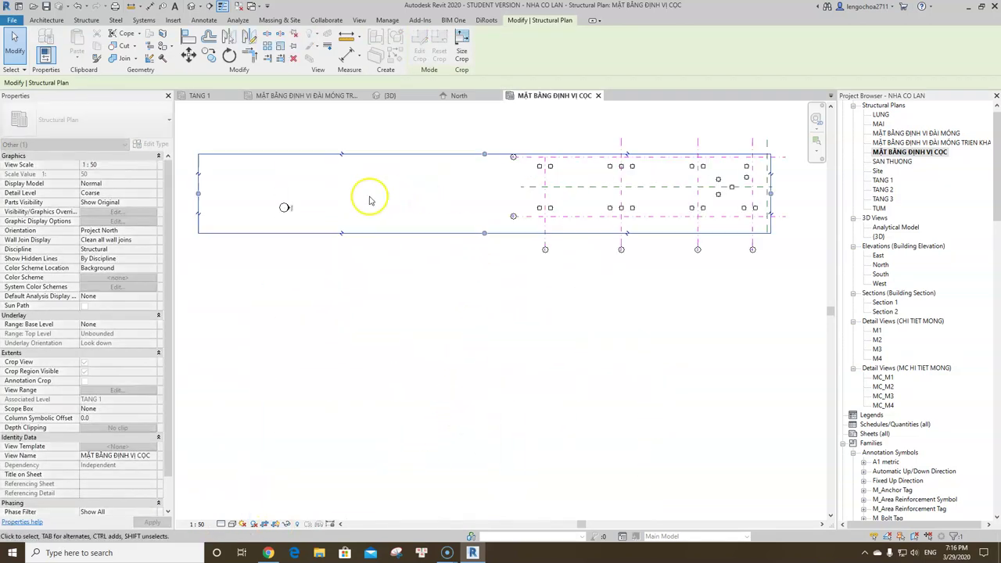
{"action": "left_click_drag", "start_coordinate": [536, 197], "coordinate": [536, 197]}
{"action": "left_click", "coordinate": [491, 246]}
{"action": "scroll", "coordinate": [491, 245], "scroll_direction": "up", "scroll_amount": 3}
{"action": "scroll", "coordinate": [491, 246], "scroll_direction": "down", "scroll_amount": 2}
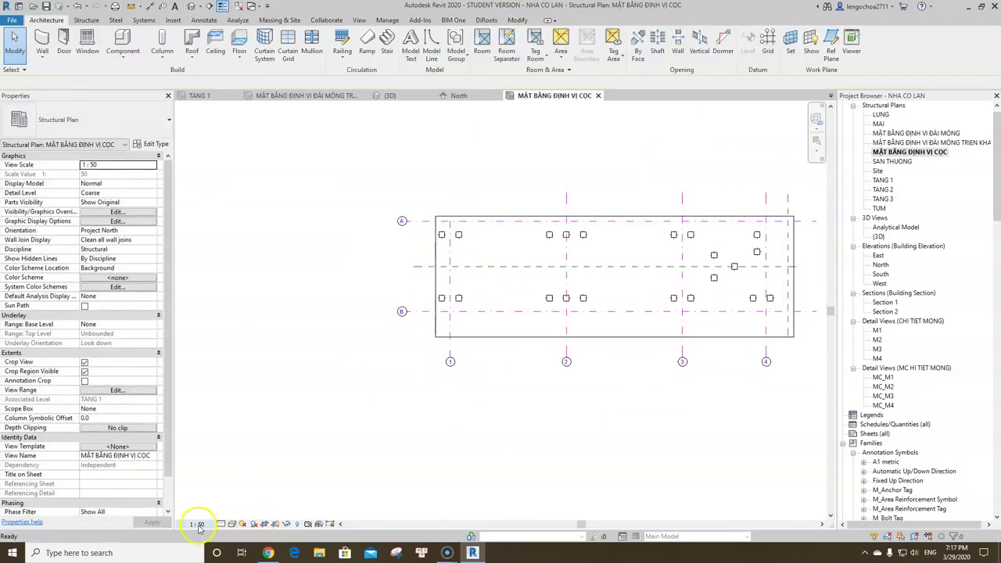
{"action": "middle_click_drag", "start_coordinate": [555, 381], "coordinate": [524, 396]}
Pull the crop boundary's bottom edge up, then hide the crop region
{"action": "left_click", "coordinate": [617, 351]}
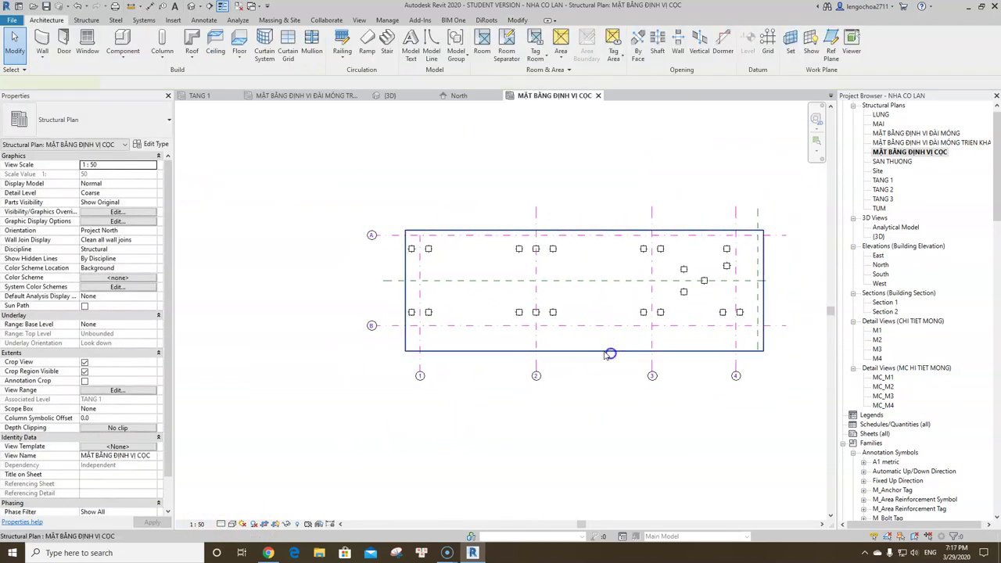
{"action": "left_click_drag", "start_coordinate": [617, 350], "coordinate": [617, 336]}
{"action": "key", "text": "Escape"}
{"action": "left_click", "coordinate": [309, 523]}
{"action": "scroll", "coordinate": [521, 341], "scroll_direction": "up", "scroll_amount": 2}
{"action": "scroll", "coordinate": [438, 297], "scroll_direction": "up", "scroll_amount": 1}
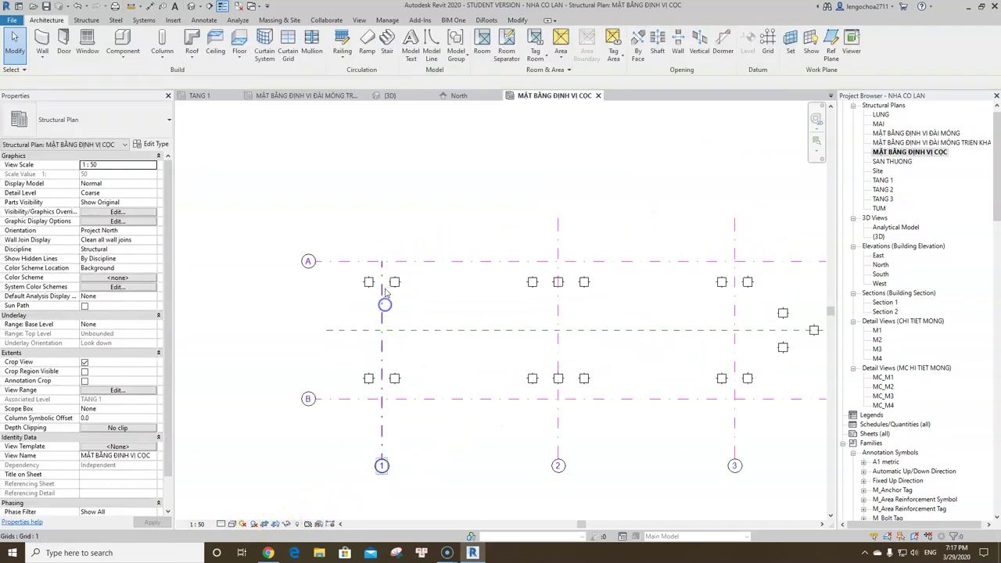
Extend grid 1's top end to line up with grid 2
{"action": "left_click", "coordinate": [381, 266]}
{"action": "scroll", "coordinate": [383, 265], "scroll_direction": "up", "scroll_amount": 1}
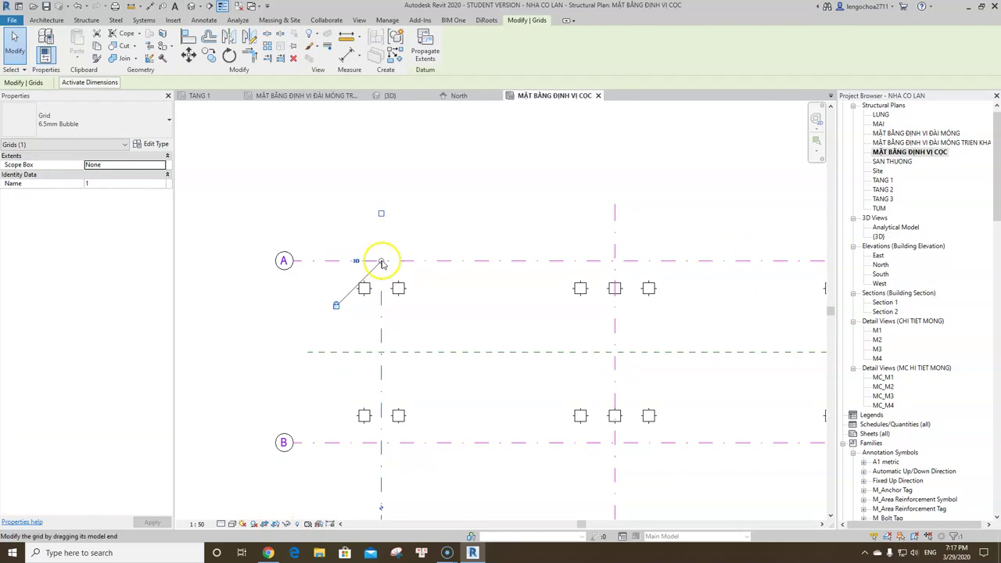
{"action": "left_click_drag", "start_coordinate": [385, 210], "coordinate": [384, 206]}
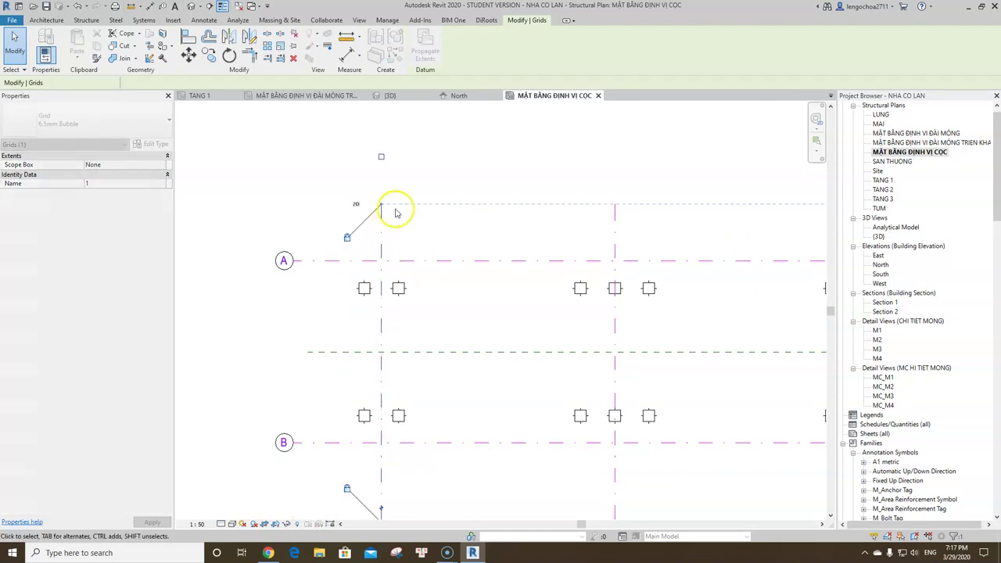
{"action": "left_click", "coordinate": [424, 212]}
{"action": "scroll", "coordinate": [442, 256], "scroll_direction": "down", "scroll_amount": 3}
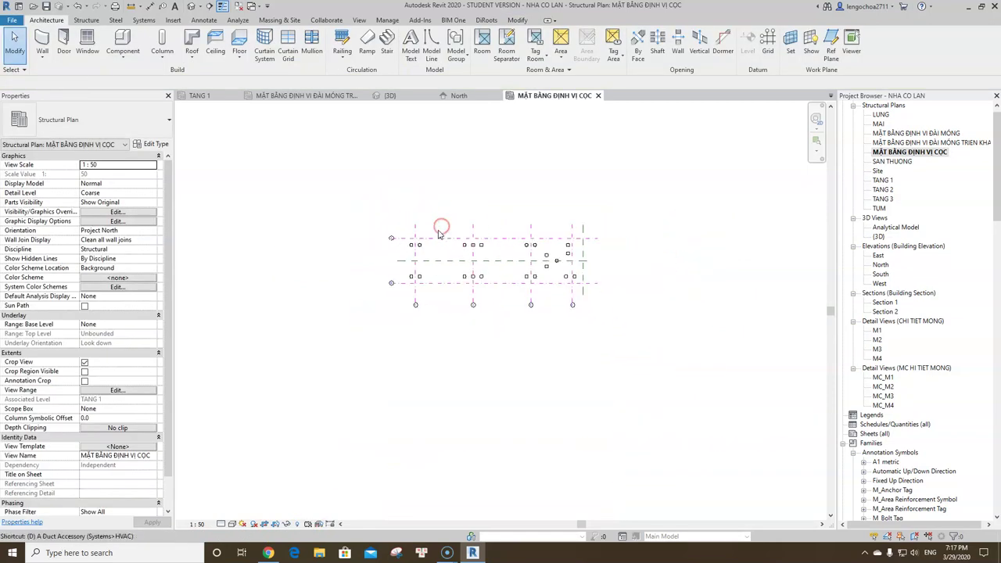
Dimension grids 1–4 with an aligned string reading 5125, 5125, 3700
{"action": "middle_click_drag", "start_coordinate": [444, 236], "coordinate": [463, 190]}
{"action": "key", "text": "d"}
{"action": "key", "text": "i"}
{"action": "left_click", "coordinate": [416, 290]}
{"action": "left_click", "coordinate": [517, 296]}
{"action": "scroll", "coordinate": [609, 286], "scroll_direction": "up", "scroll_amount": 3}
{"action": "left_click", "coordinate": [632, 287]}
{"action": "middle_click_drag", "start_coordinate": [789, 286], "coordinate": [677, 298]}
{"action": "left_click", "coordinate": [671, 297]}
{"action": "left_click", "coordinate": [693, 288]}
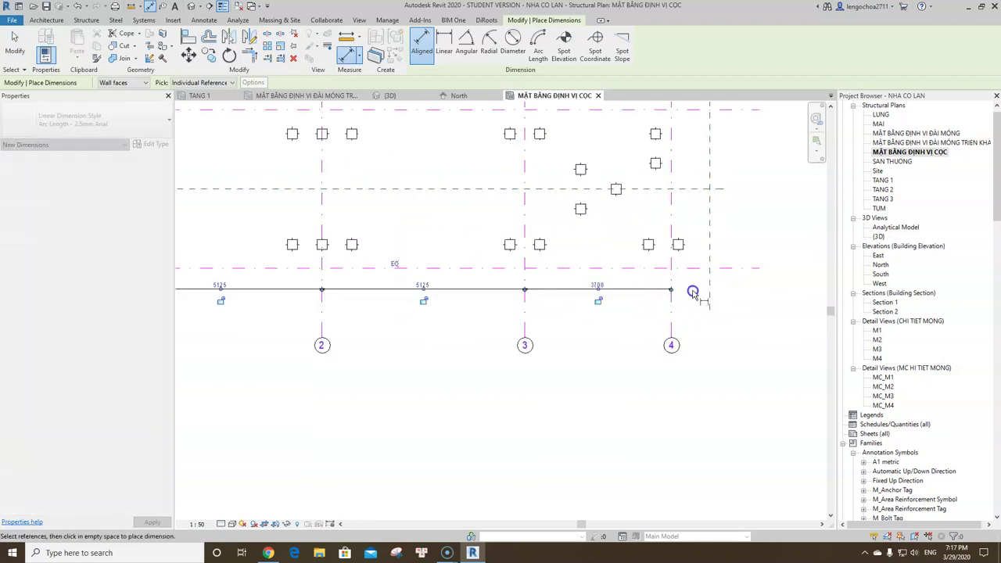
Add the 13950 overall dimension from grid 1 to grid 4 below the string
{"action": "middle_click_drag", "start_coordinate": [347, 325], "coordinate": [626, 331]}
{"action": "left_click", "coordinate": [401, 319]}
{"action": "left_click", "coordinate": [402, 319]}
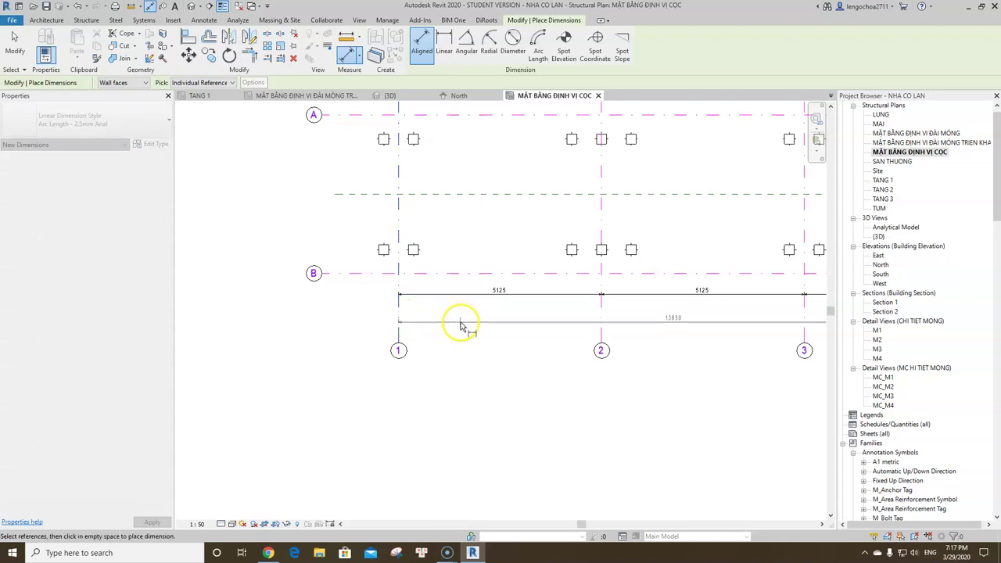
{"action": "left_click", "coordinate": [555, 305]}
{"action": "middle_click_drag", "start_coordinate": [774, 319], "coordinate": [645, 363]}
{"action": "scroll", "coordinate": [644, 362], "scroll_direction": "up", "scroll_amount": 3}
{"action": "key", "text": "Escape"}
{"action": "key", "text": "Escape"}
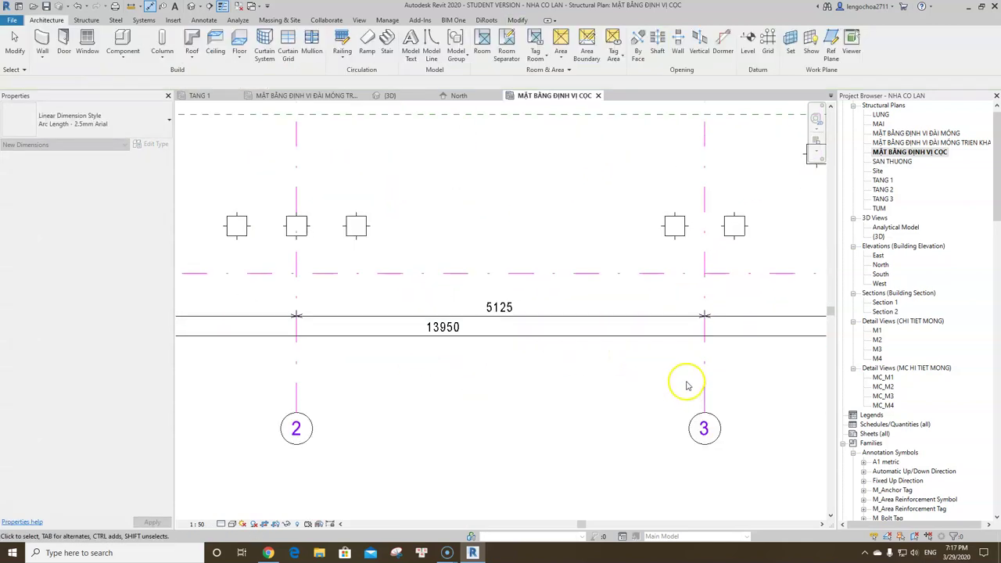
Drag grid 3's end to align with the other grids
{"action": "left_click", "coordinate": [710, 417]}
{"action": "left_click_drag", "start_coordinate": [706, 395], "coordinate": [707, 354]}
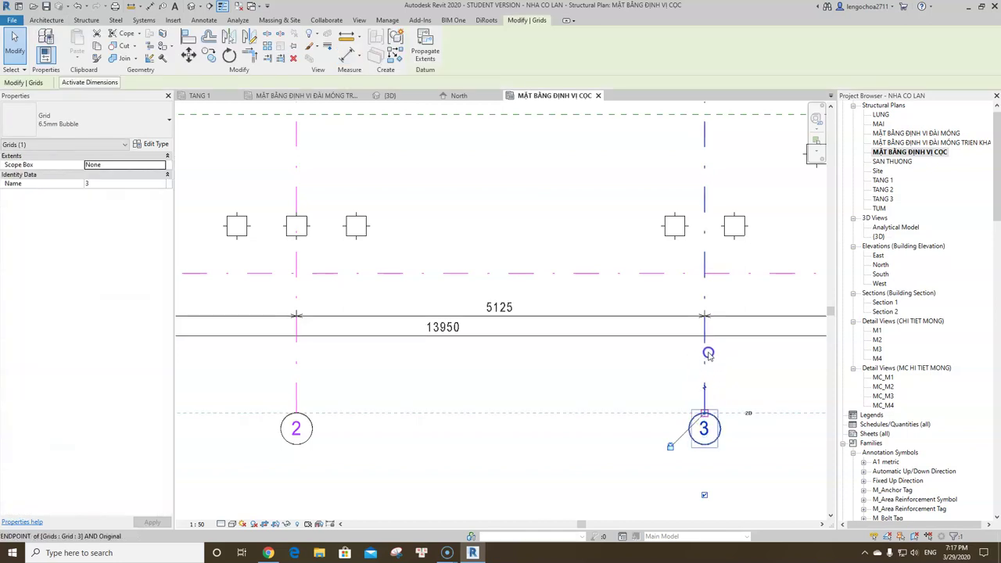
{"action": "key", "text": "Escape"}
{"action": "scroll", "coordinate": [555, 368], "scroll_direction": "down", "scroll_amount": 3}
{"action": "scroll", "coordinate": [368, 274], "scroll_direction": "up", "scroll_amount": 2}
Dimension grids A to B with a 4000 aligned dimension
{"action": "mouse_move", "coordinate": [406, 297]}
{"action": "middle_mouse_down"}
{"action": "mouse_move", "coordinate": [423, 313]}
{"action": "mouse_move", "coordinate": [416, 331]}
{"action": "middle_mouse_up"}
{"action": "key", "text": "d"}
{"action": "key", "text": "i"}
{"action": "left_click", "coordinate": [440, 223]}
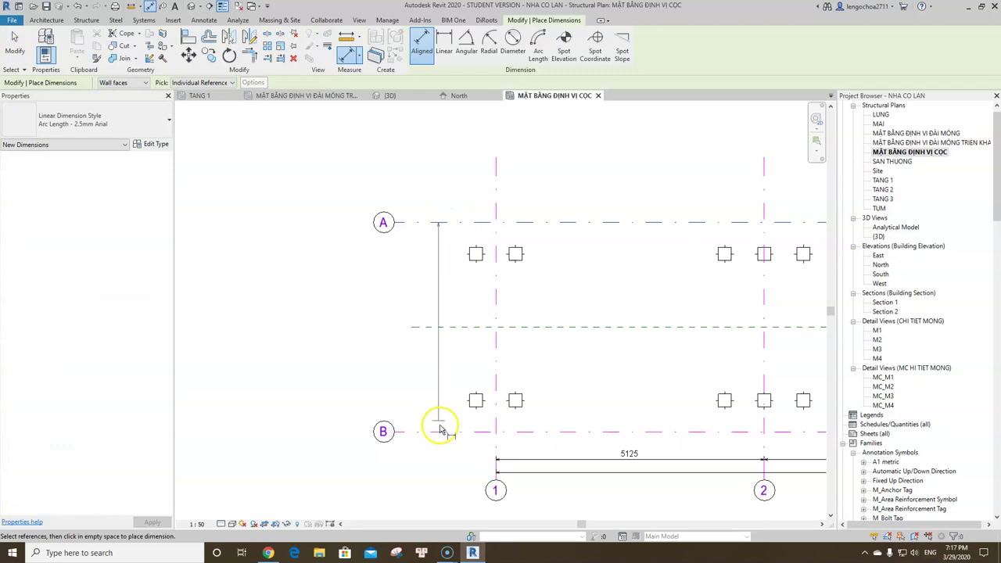
{"action": "key", "text": "Escape"}
{"action": "key", "text": "Escape"}
{"action": "scroll", "coordinate": [386, 230], "scroll_direction": "up", "scroll_amount": 3}
Shorten grid A's start so it ends beside the 4000 dimension line
{"action": "left_click", "coordinate": [397, 221]}
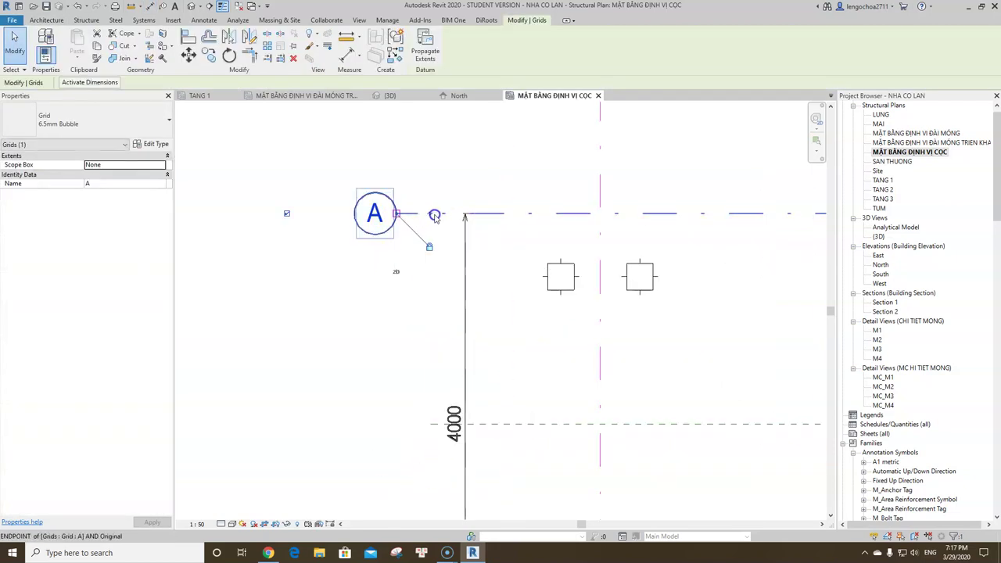
{"action": "left_click_drag", "start_coordinate": [435, 217], "coordinate": [477, 177]}
{"action": "left_click_drag", "start_coordinate": [481, 214], "coordinate": [478, 213]}
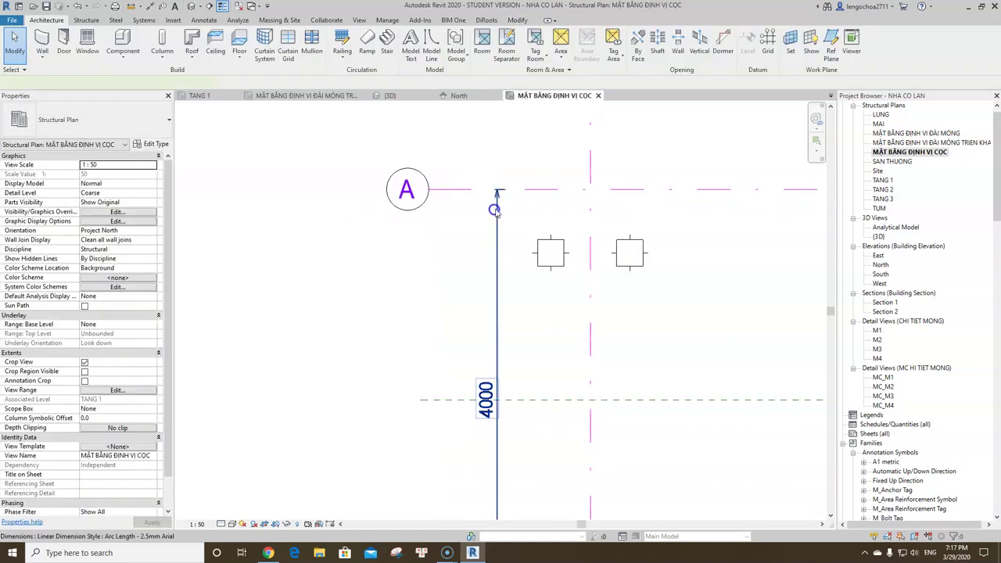
{"action": "left_click", "coordinate": [455, 219]}
{"action": "scroll", "coordinate": [469, 222], "scroll_direction": "down", "scroll_amount": 5}
{"action": "key", "text": "Escape"}
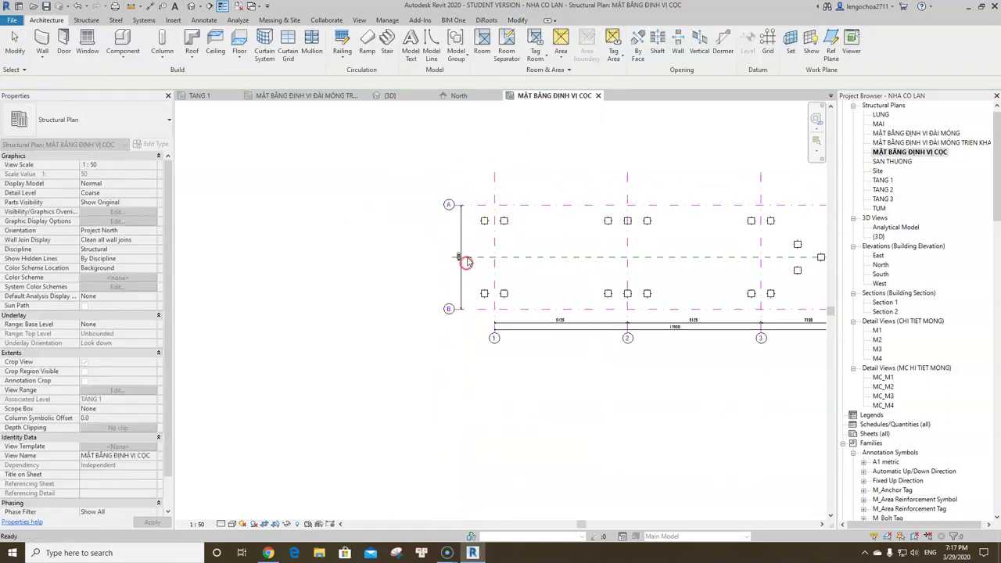
{"action": "scroll", "coordinate": [438, 328], "scroll_direction": "down", "scroll_amount": 2}
{"action": "scroll", "coordinate": [585, 315], "scroll_direction": "up", "scroll_amount": 3}
{"action": "scroll", "coordinate": [585, 315], "scroll_direction": "up", "scroll_amount": 3}
{"action": "scroll", "coordinate": [737, 306], "scroll_direction": "up", "scroll_amount": 3}
Trim grid A's other end back to grid 4
{"action": "left_click", "coordinate": [690, 296]}
{"action": "left_click_drag", "start_coordinate": [690, 296], "coordinate": [539, 295]}
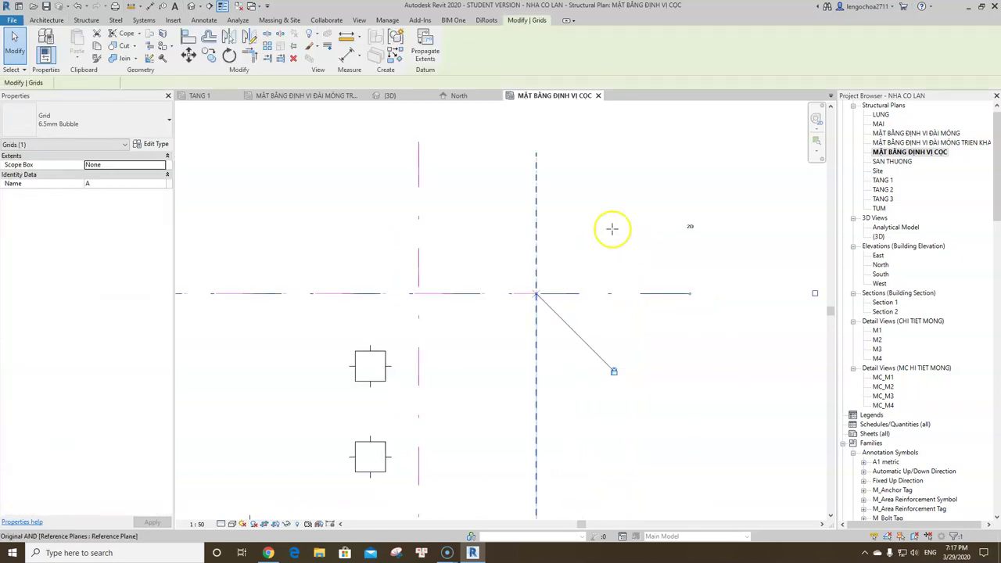
{"action": "scroll", "coordinate": [594, 223], "scroll_direction": "down", "scroll_amount": 3}
{"action": "key", "text": "Escape"}
{"action": "scroll", "coordinate": [527, 217], "scroll_direction": "up", "scroll_amount": 2}
Pull grid 4's top end down to match the other grids
{"action": "left_click", "coordinate": [523, 217]}
{"action": "left_click_drag", "start_coordinate": [523, 156], "coordinate": [520, 266]}
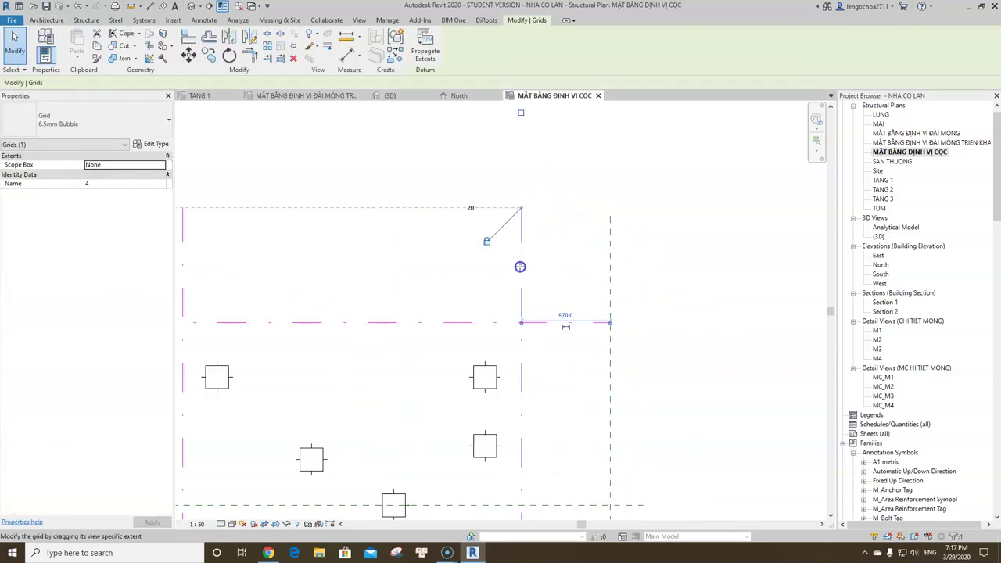
{"action": "key", "text": "Escape"}
{"action": "scroll", "coordinate": [588, 240], "scroll_direction": "down", "scroll_amount": 5}
{"action": "scroll", "coordinate": [527, 269], "scroll_direction": "up", "scroll_amount": 3}
Uncheck Reference Planes under Annotation Categories in Visibility/Graphic Overrides (VG) and apply
{"action": "key", "text": "v"}
{"action": "key", "text": "v"}
{"action": "left_click", "coordinate": [530, 225]}
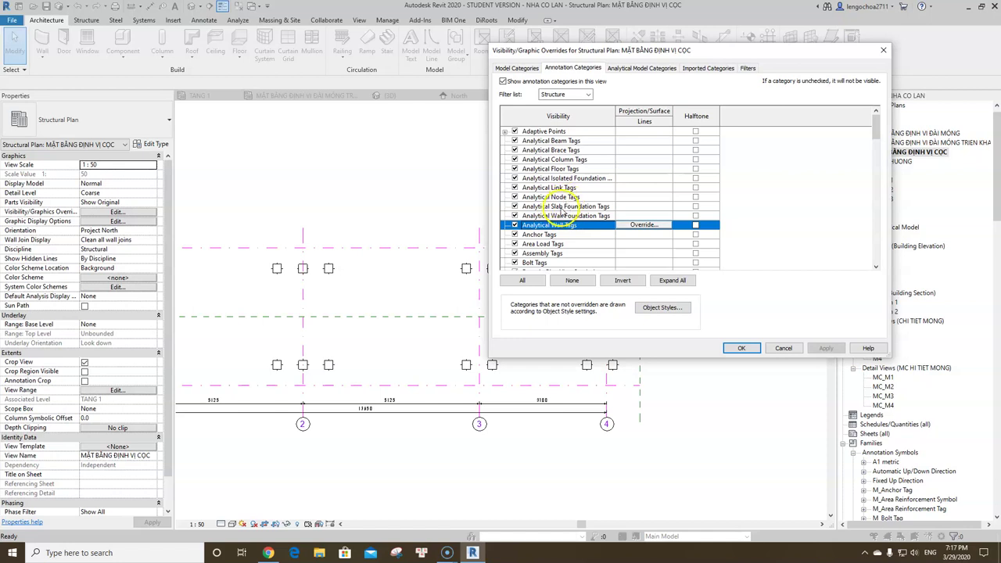
{"action": "scroll", "coordinate": [561, 211], "scroll_direction": "down", "scroll_amount": 5}
{"action": "scroll", "coordinate": [539, 227], "scroll_direction": "down", "scroll_amount": 5}
{"action": "scroll", "coordinate": [517, 240], "scroll_direction": "down", "scroll_amount": 3}
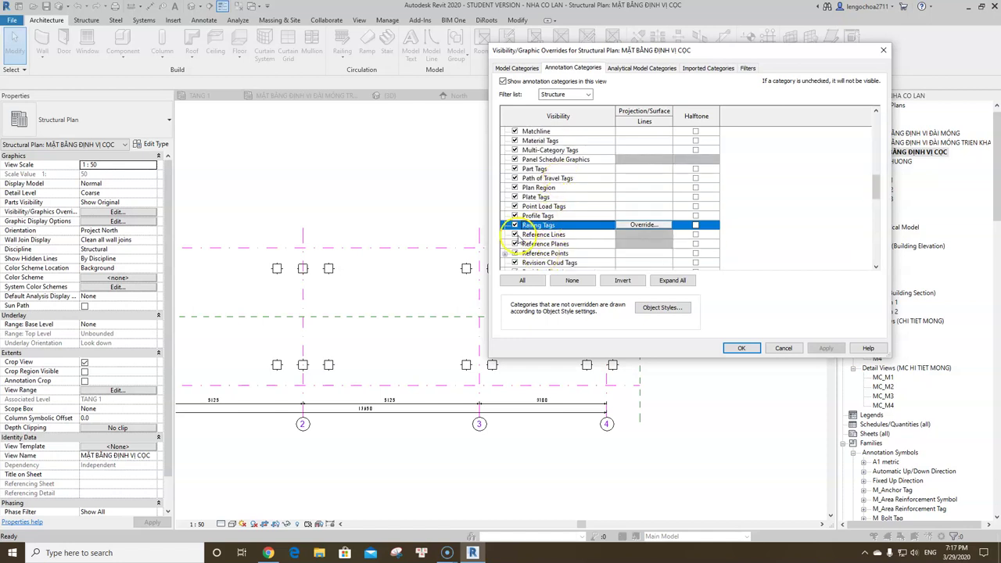
{"action": "left_click", "coordinate": [514, 244]}
{"action": "left_click", "coordinate": [740, 348]}
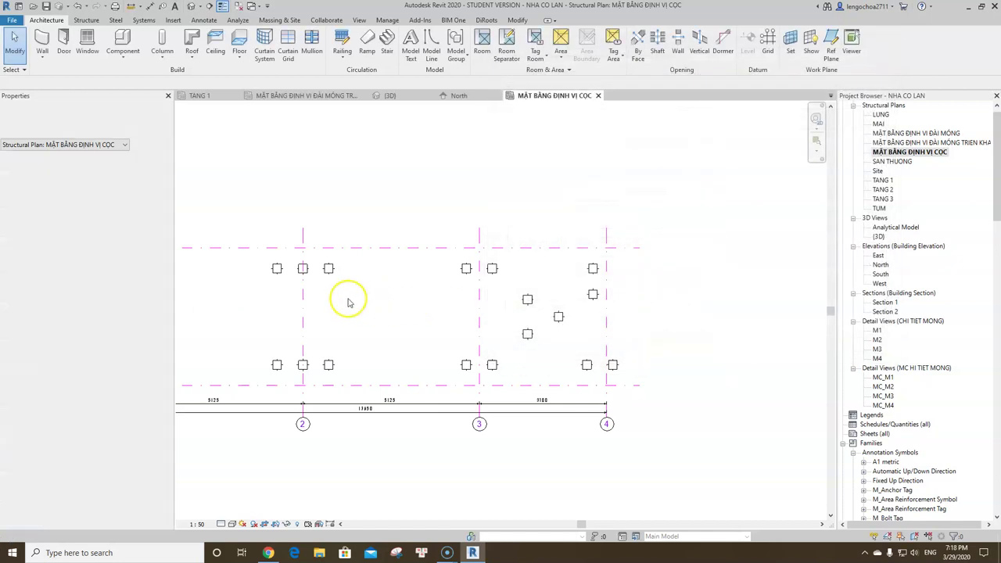
Place a 600 aligned dimension from grid A to the first pile
{"action": "scroll", "coordinate": [420, 268], "scroll_direction": "up", "scroll_amount": 2}
{"action": "scroll", "coordinate": [428, 268], "scroll_direction": "up", "scroll_amount": 2}
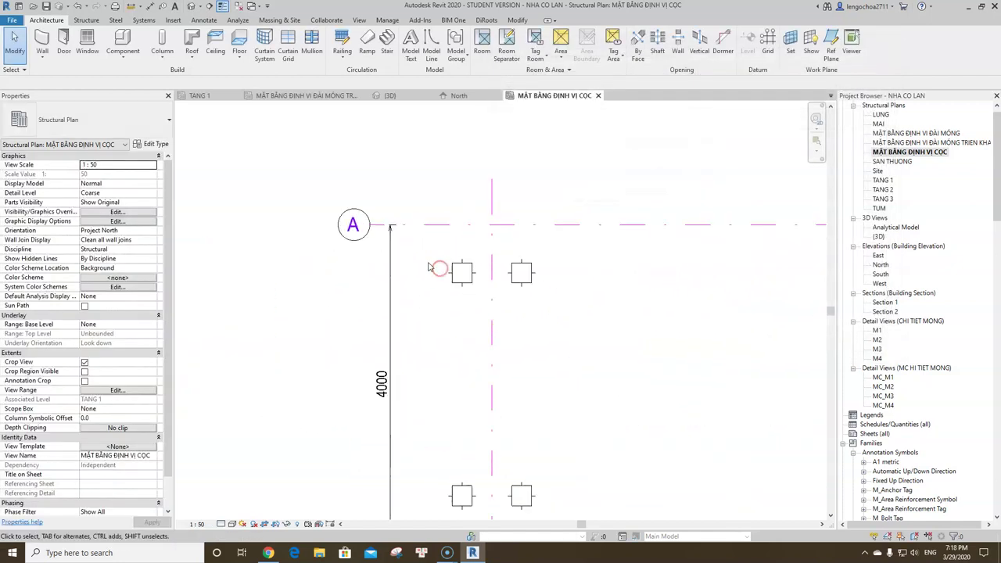
{"action": "key", "text": "i"}
{"action": "scroll", "coordinate": [520, 274], "scroll_direction": "up", "scroll_amount": 2}
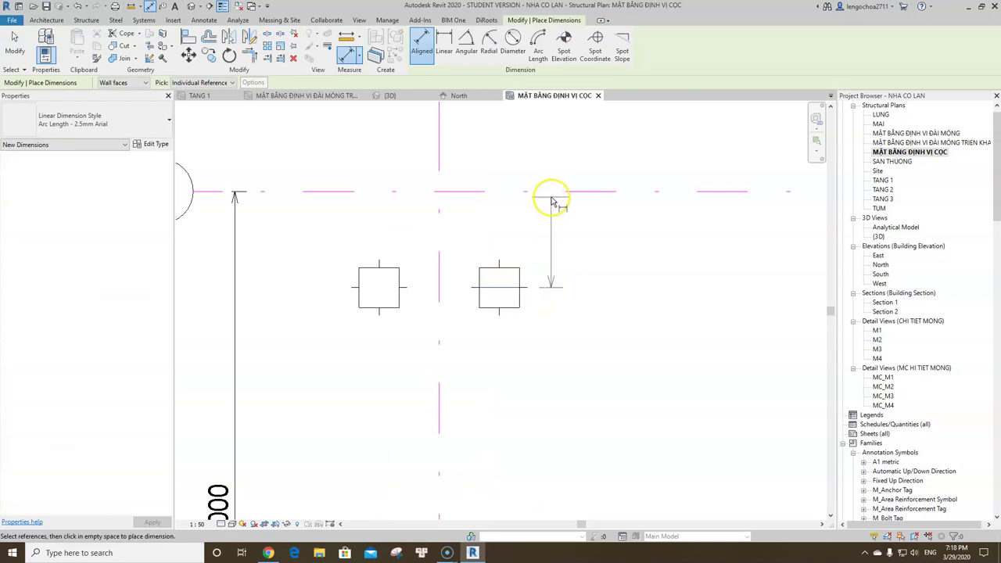
{"action": "left_click", "coordinate": [554, 191]}
{"action": "left_click", "coordinate": [586, 380]}
Add a second 600 dimension from a pile centre to grid A
{"action": "scroll", "coordinate": [503, 290], "scroll_direction": "down", "scroll_amount": 3}
{"action": "scroll", "coordinate": [518, 284], "scroll_direction": "up", "scroll_amount": 3}
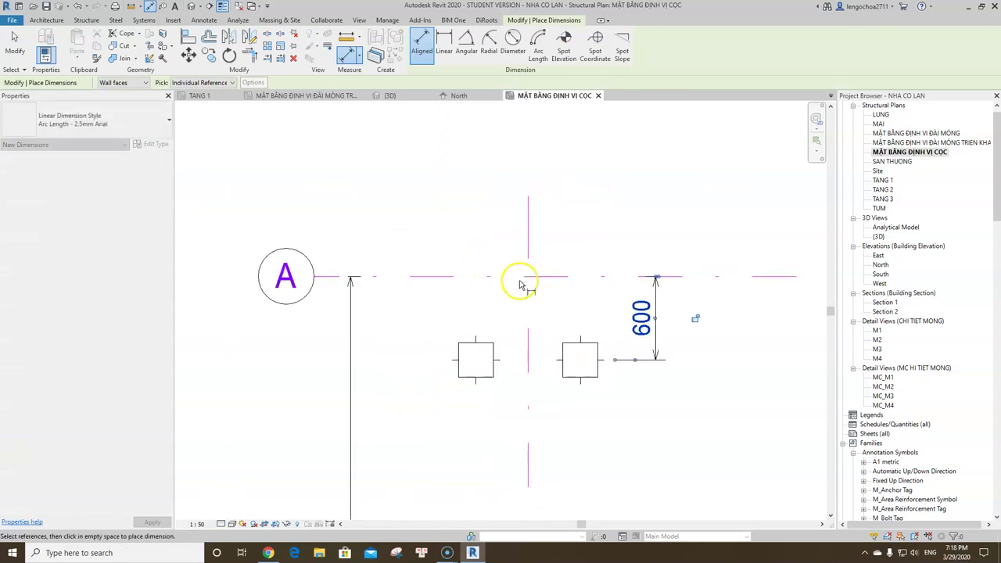
{"action": "scroll", "coordinate": [504, 262], "scroll_direction": "down", "scroll_amount": 1}
{"action": "middle_click_drag", "start_coordinate": [643, 276], "coordinate": [464, 262]}
{"action": "scroll", "coordinate": [527, 317], "scroll_direction": "down", "scroll_amount": 3}
{"action": "scroll", "coordinate": [527, 319], "scroll_direction": "up", "scroll_amount": 3}
{"action": "left_click", "coordinate": [594, 290]}
{"action": "left_click", "coordinate": [701, 217]}
{"action": "middle_click_drag", "start_coordinate": [756, 318], "coordinate": [604, 334]}
{"action": "left_click", "coordinate": [599, 346]}
{"action": "key", "text": "Escape"}
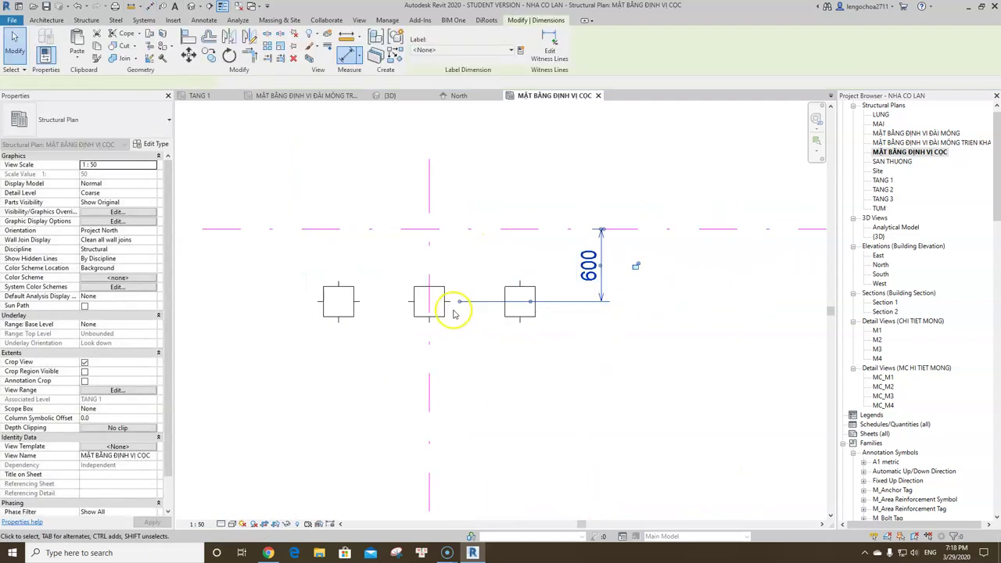
{"action": "left_click", "coordinate": [579, 303]}
{"action": "scroll", "coordinate": [569, 316], "scroll_direction": "down", "scroll_amount": 3}
{"action": "scroll", "coordinate": [476, 311], "scroll_direction": "down", "scroll_amount": 2}
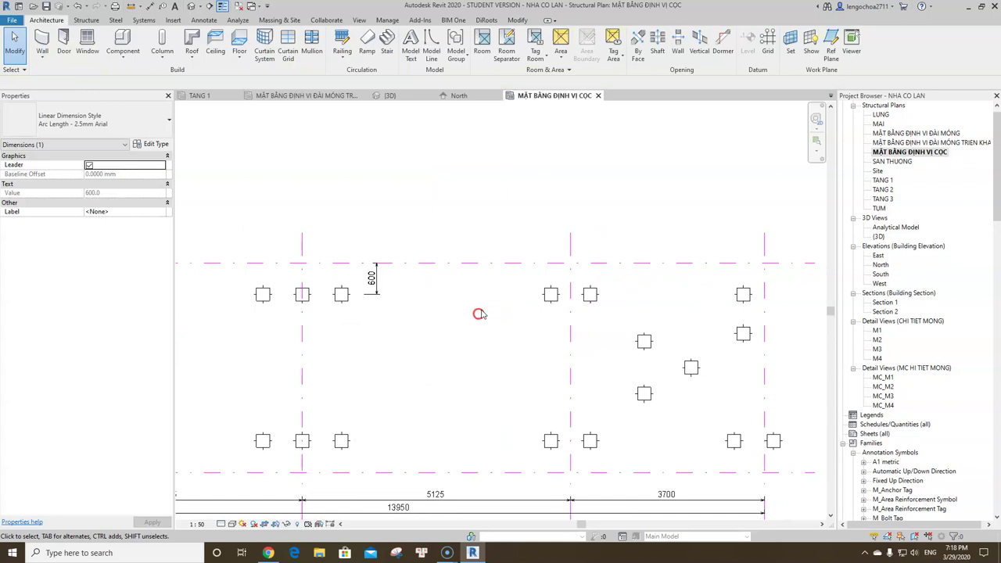
{"action": "key", "text": "Escape"}
Dimension the corner pile with another 600 offset
{"action": "key", "text": "d"}
{"action": "key", "text": "i"}
{"action": "scroll", "coordinate": [592, 308], "scroll_direction": "up", "scroll_amount": 4}
{"action": "left_click", "coordinate": [585, 287]}
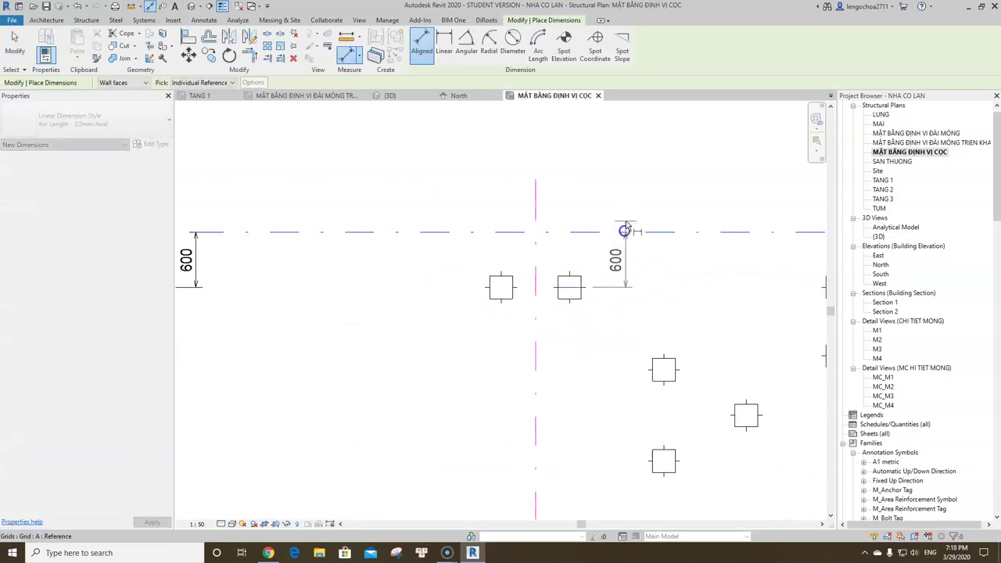
{"action": "scroll", "coordinate": [603, 279], "scroll_direction": "down", "scroll_amount": 3}
{"action": "scroll", "coordinate": [531, 288], "scroll_direction": "up", "scroll_amount": 2}
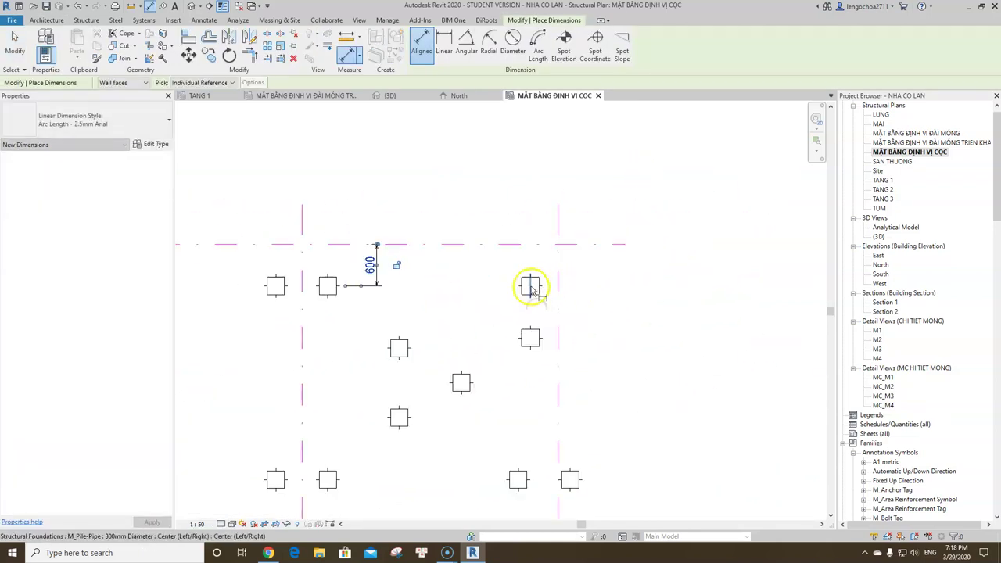
{"action": "left_click", "coordinate": [539, 288]}
{"action": "left_click", "coordinate": [586, 205]}
{"action": "scroll", "coordinate": [558, 302], "scroll_direction": "down", "scroll_amount": 2}
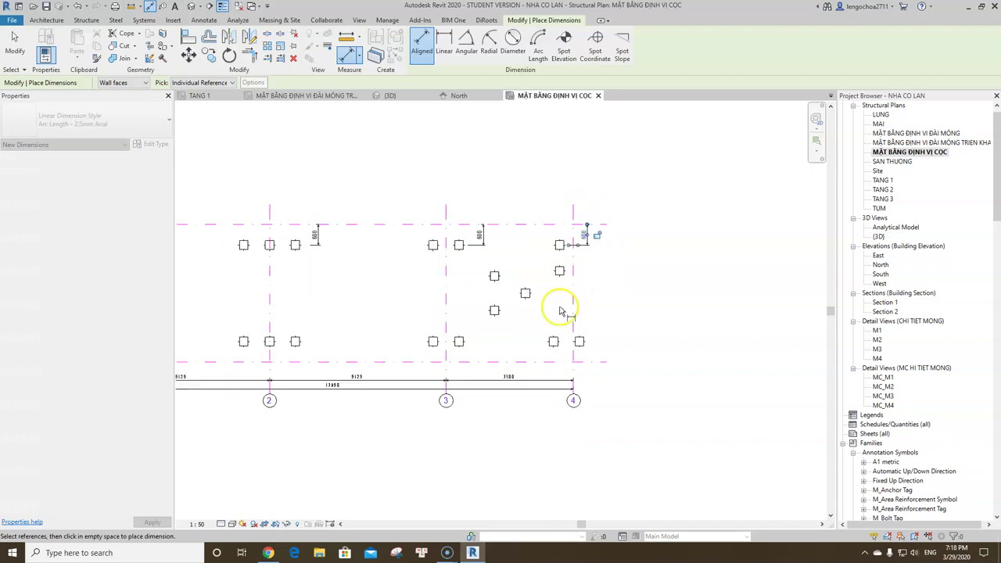
{"action": "scroll", "coordinate": [585, 257], "scroll_direction": "up", "scroll_amount": 2}
{"action": "key", "text": "Escape"}
{"action": "key", "text": "Escape"}
Add a 750 dimension between the upper and lower piles
{"action": "key", "text": "d"}
{"action": "key", "text": "i"}
{"action": "left_click", "coordinate": [558, 174]}
{"action": "left_click", "coordinate": [558, 227]}
{"action": "left_click", "coordinate": [615, 235]}
{"action": "key", "text": "Escape"}
{"action": "key", "text": "Escape"}
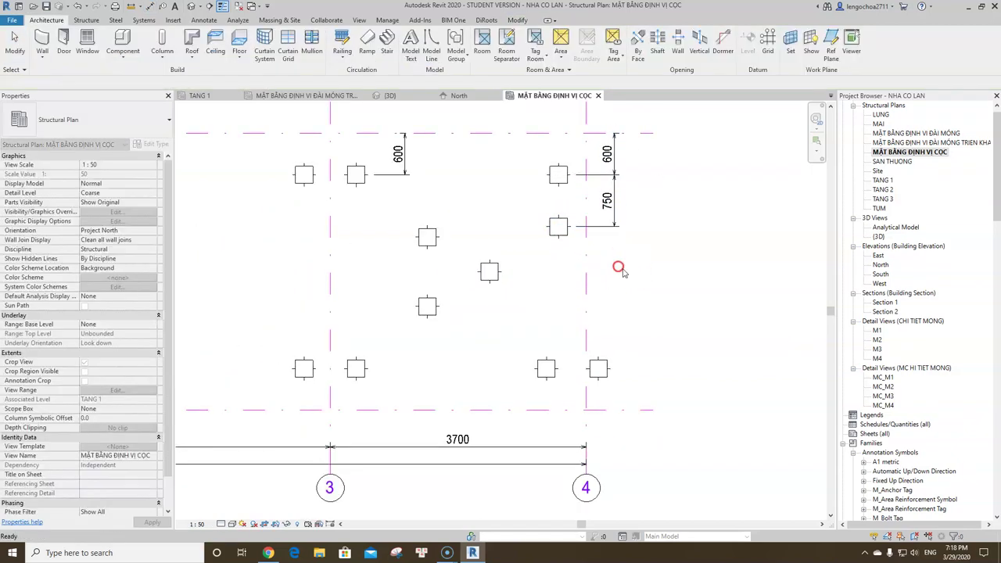
Place a 2000 dimension from the top grid line to the middle pile
{"action": "scroll", "coordinate": [619, 268], "scroll_direction": "down", "scroll_amount": 2}
{"action": "key", "text": "d"}
{"action": "key", "text": "i"}
{"action": "scroll", "coordinate": [500, 234], "scroll_direction": "up", "scroll_amount": 2}
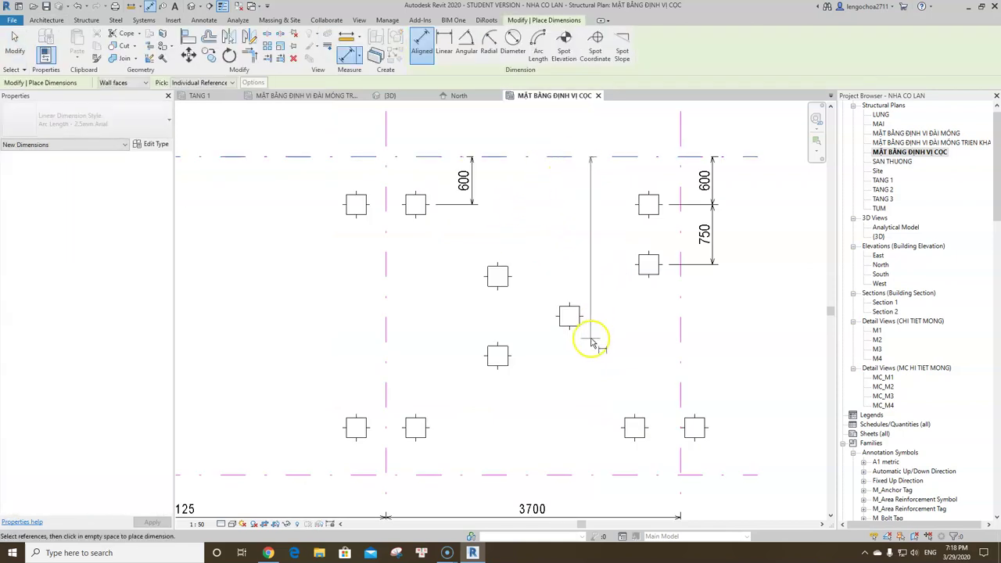
{"action": "left_click", "coordinate": [581, 321]}
{"action": "left_click", "coordinate": [583, 158]}
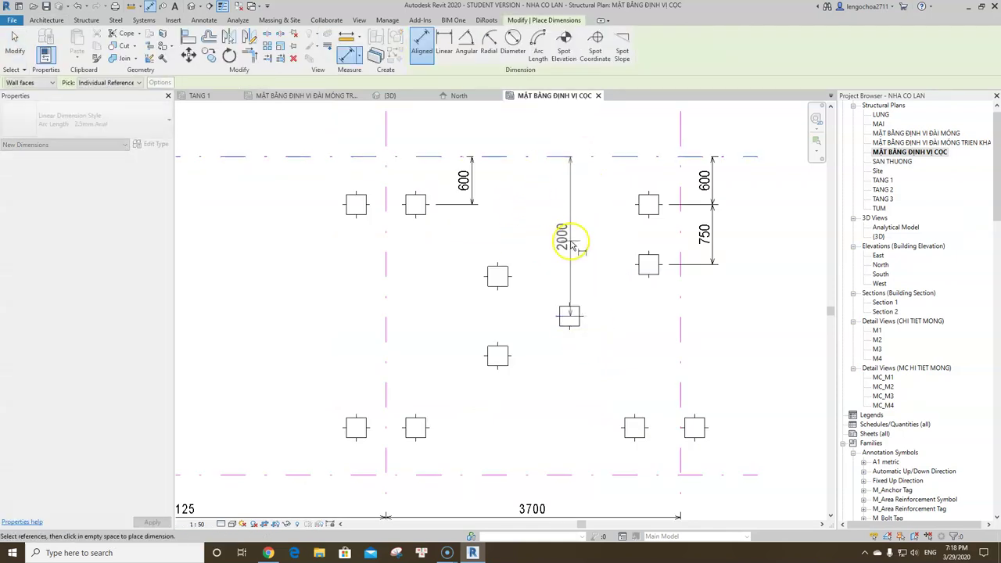
{"action": "left_click", "coordinate": [596, 249]}
Place a vertical 1500/875/125 dimension chain through the off-grid piles near grid 4
{"action": "left_click", "coordinate": [504, 275]}
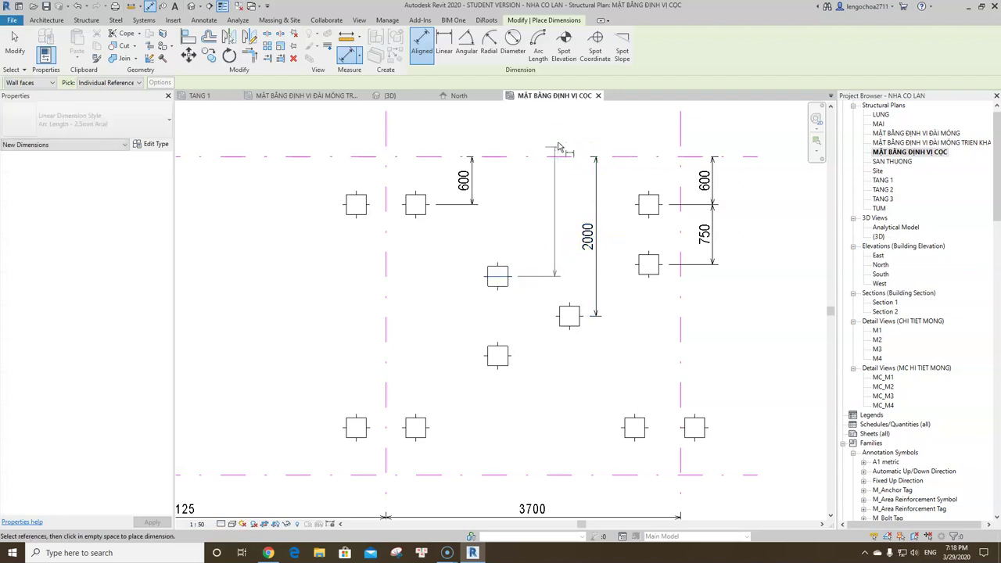
{"action": "left_click", "coordinate": [544, 159]}
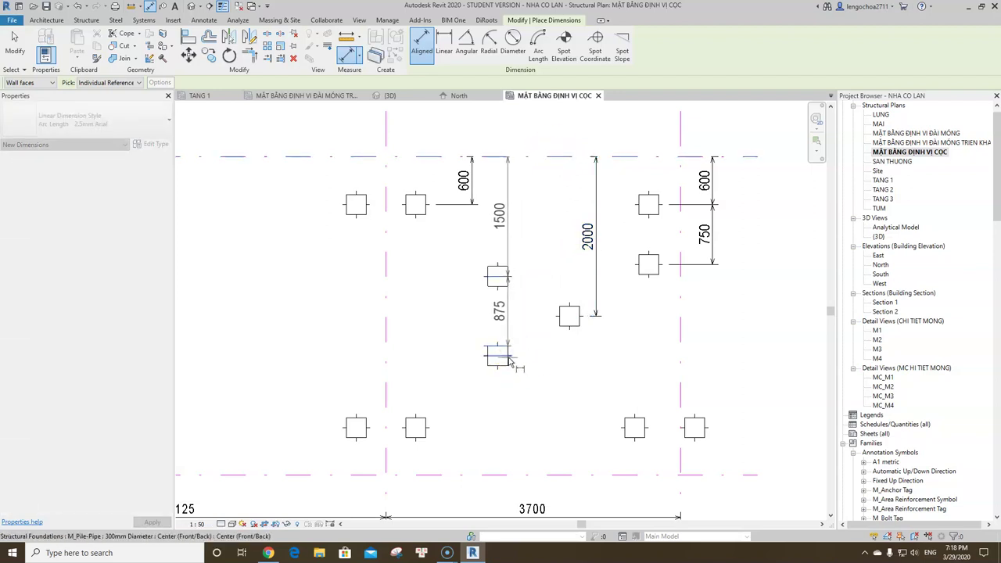
{"action": "left_click", "coordinate": [510, 362]}
{"action": "left_click", "coordinate": [536, 374]}
{"action": "scroll", "coordinate": [529, 346], "scroll_direction": "up", "scroll_amount": 3}
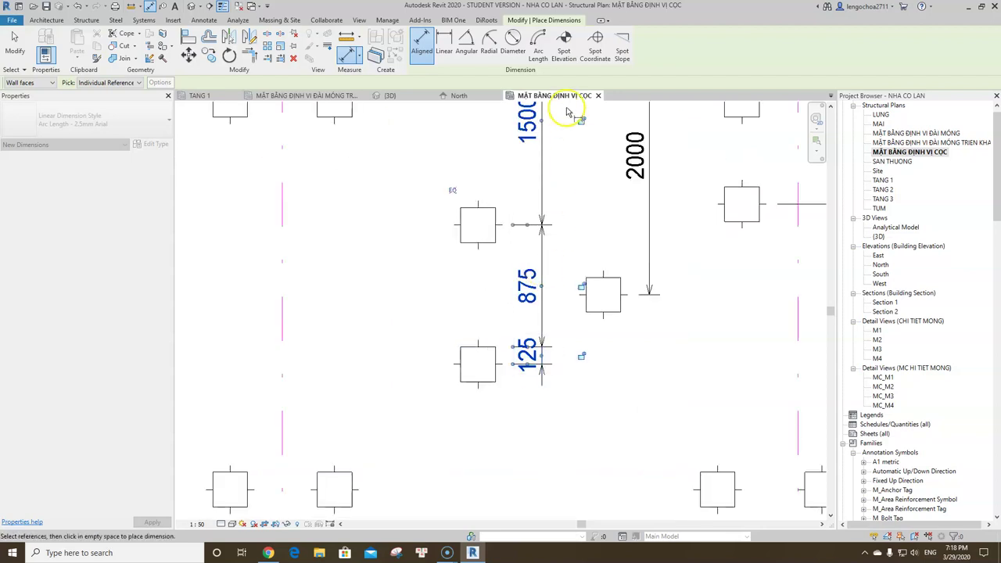
{"action": "key", "text": "Escape"}
Remove the pile-top witness line so the chain reads 1500 and 1000
{"action": "left_click", "coordinate": [540, 213]}
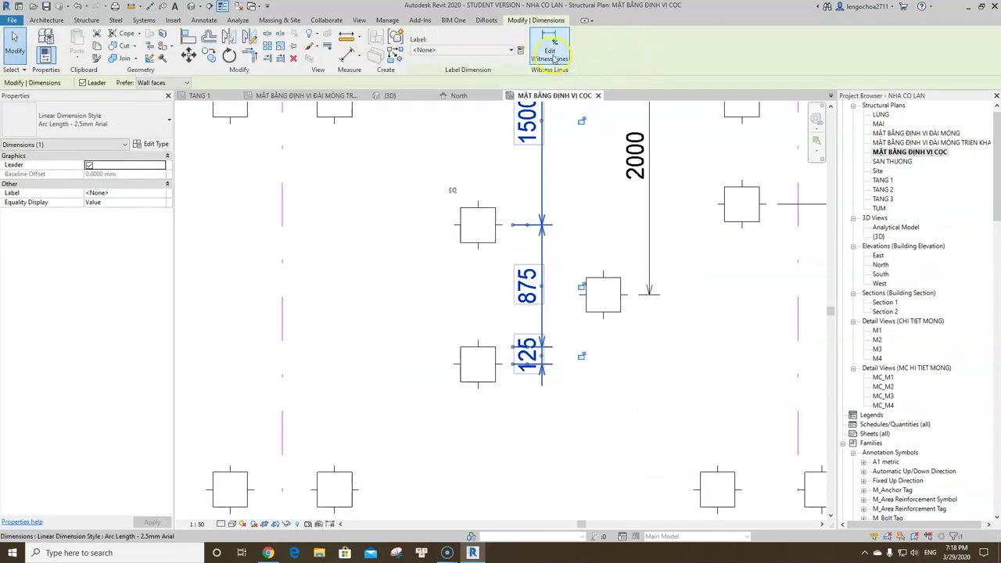
{"action": "left_click", "coordinate": [552, 57]}
{"action": "left_click", "coordinate": [479, 344]}
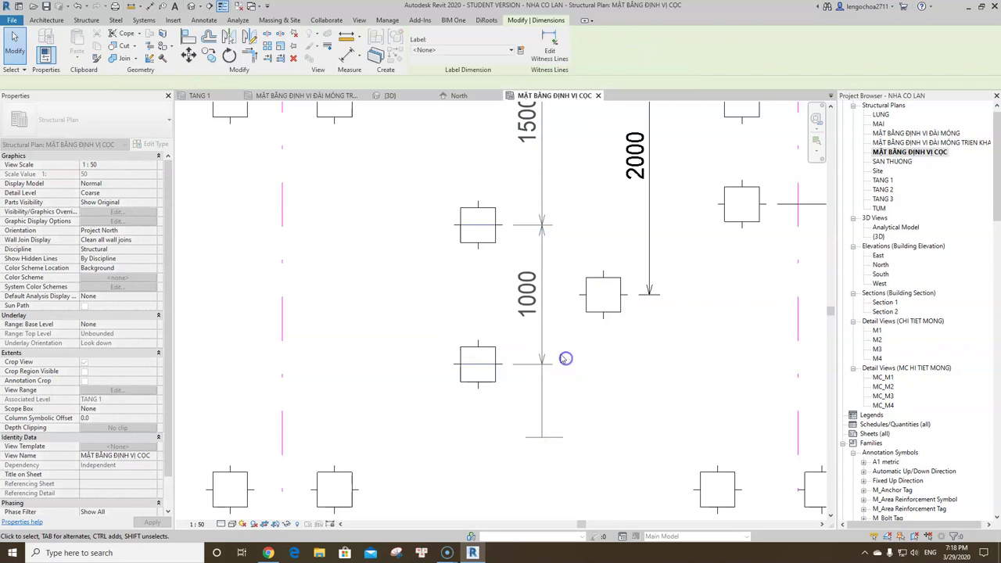
{"action": "scroll", "coordinate": [566, 358], "scroll_direction": "down", "scroll_amount": 5}
{"action": "key", "text": "Escape"}
Restart aligned dimensioning and pan the plan toward grids 1–3 and A–B
{"action": "key", "text": "d"}
{"action": "key", "text": "i"}
{"action": "scroll", "coordinate": [657, 276], "scroll_direction": "down", "scroll_amount": 1}
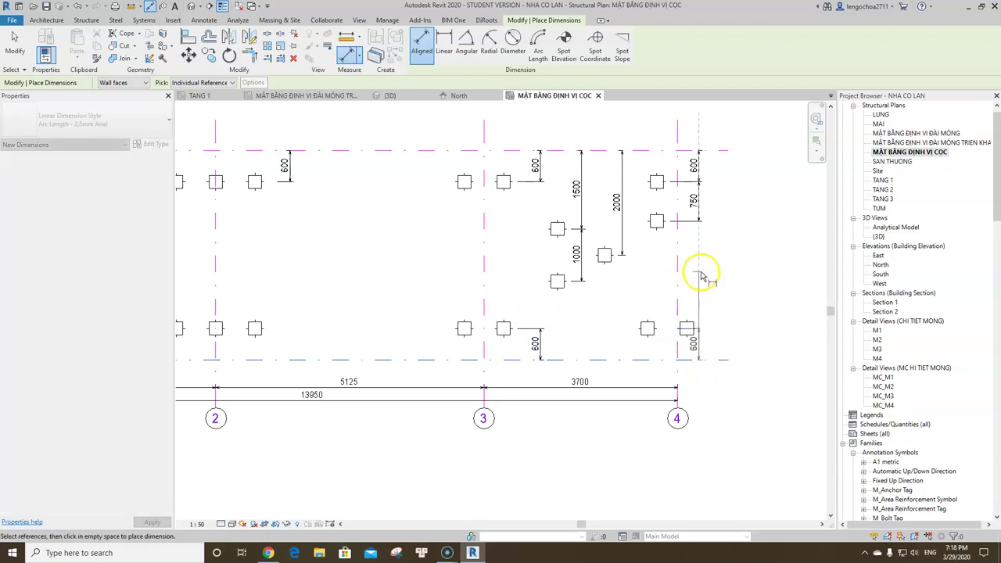
{"action": "middle_click_drag", "start_coordinate": [555, 392], "coordinate": [800, 376]}
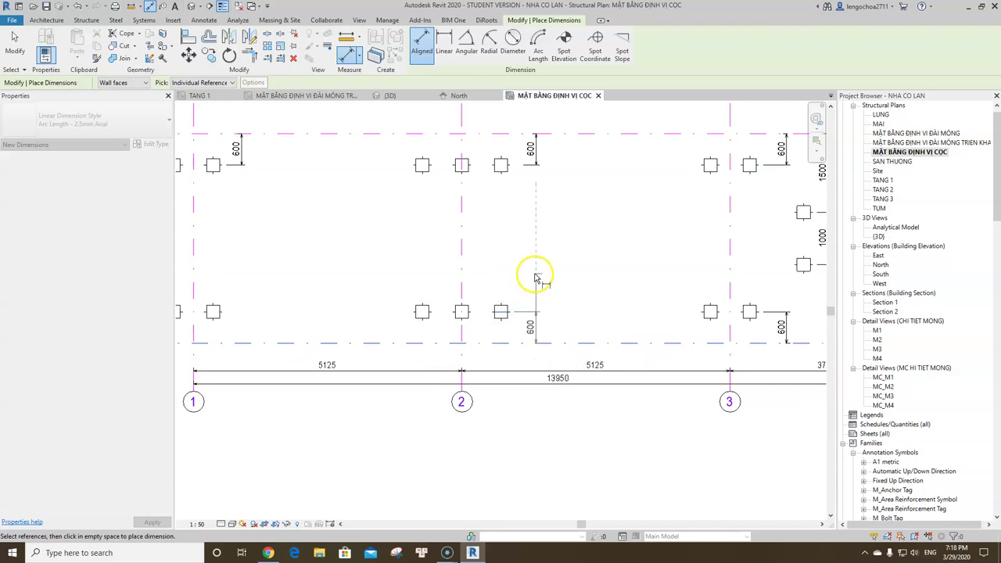
{"action": "middle_click_drag", "start_coordinate": [536, 278], "coordinate": [687, 276]}
Place the 600 dimension from the pile to grid B
{"action": "left_click", "coordinate": [406, 280]}
{"action": "key", "text": "Escape"}
{"action": "key", "text": "Escape"}
{"action": "middle_click_drag", "start_coordinate": [319, 279], "coordinate": [421, 316]}
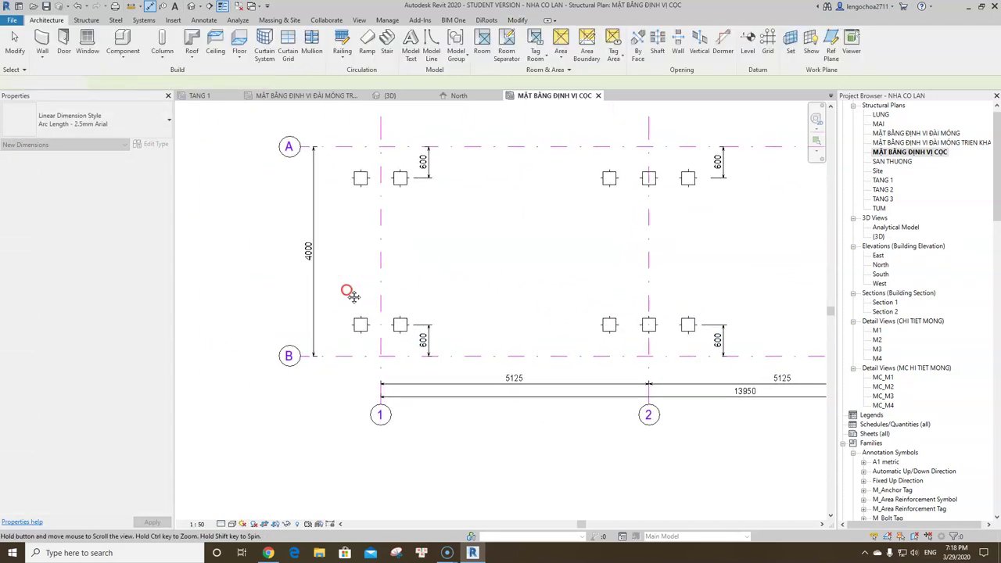
Dimension the grid 1 pile pair as a 375|375 chain by adding a reference
{"action": "key", "text": "i"}
{"action": "scroll", "coordinate": [458, 205], "scroll_direction": "up", "scroll_amount": 1}
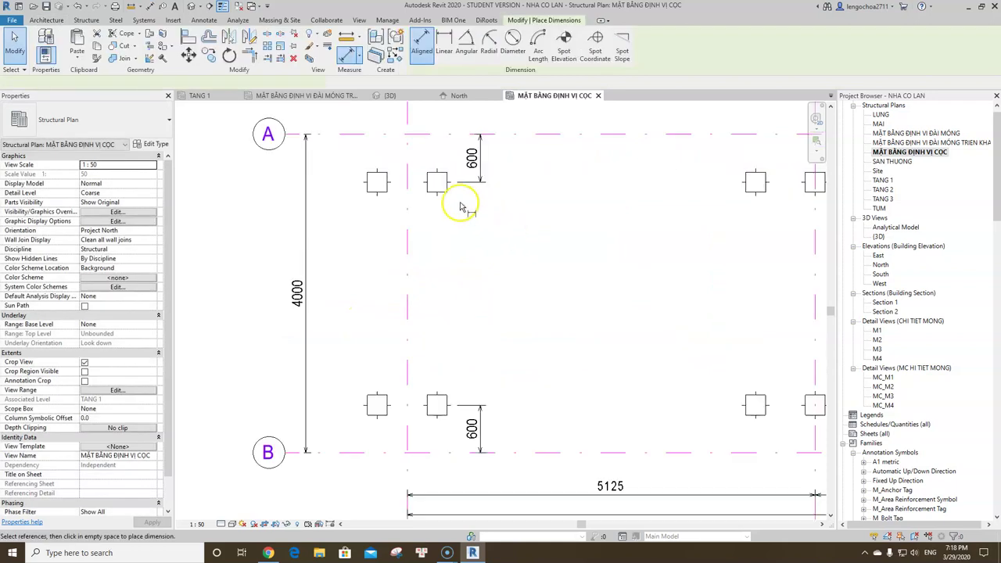
{"action": "scroll", "coordinate": [435, 268], "scroll_direction": "up", "scroll_amount": 1}
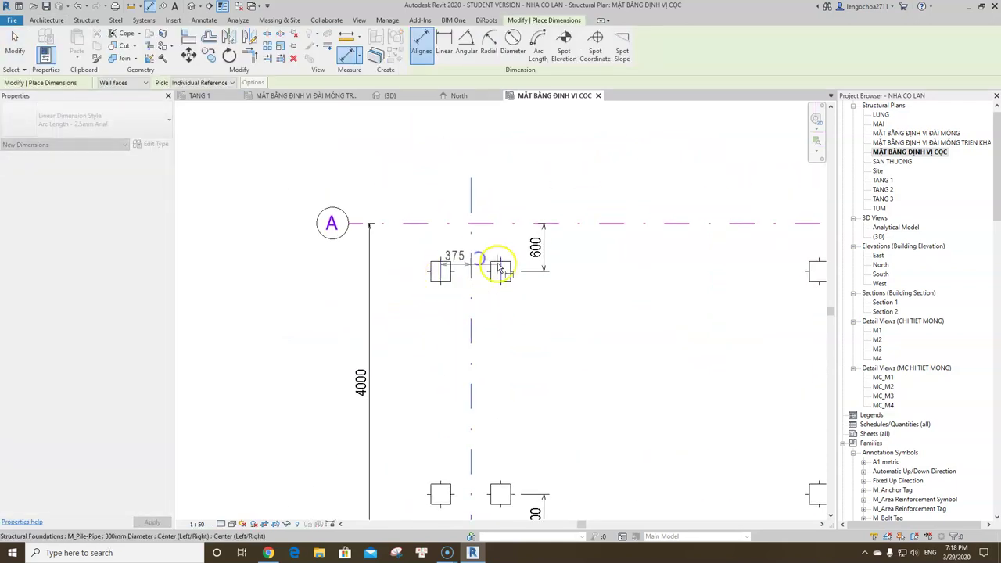
{"action": "key", "text": "Escape"}
{"action": "key", "text": "Escape"}
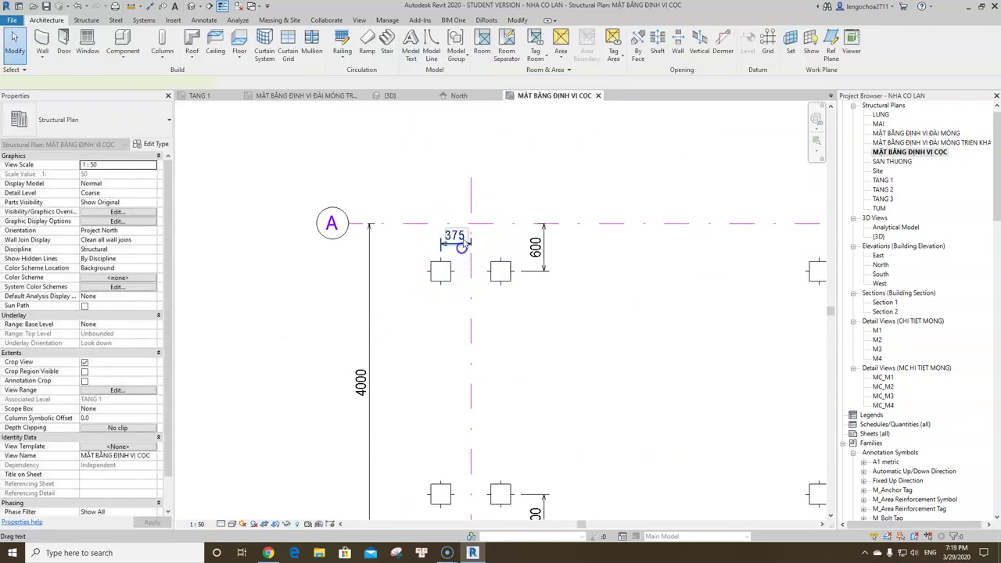
{"action": "left_click", "coordinate": [456, 236]}
{"action": "left_click", "coordinate": [565, 49]}
{"action": "key", "text": "Escape"}
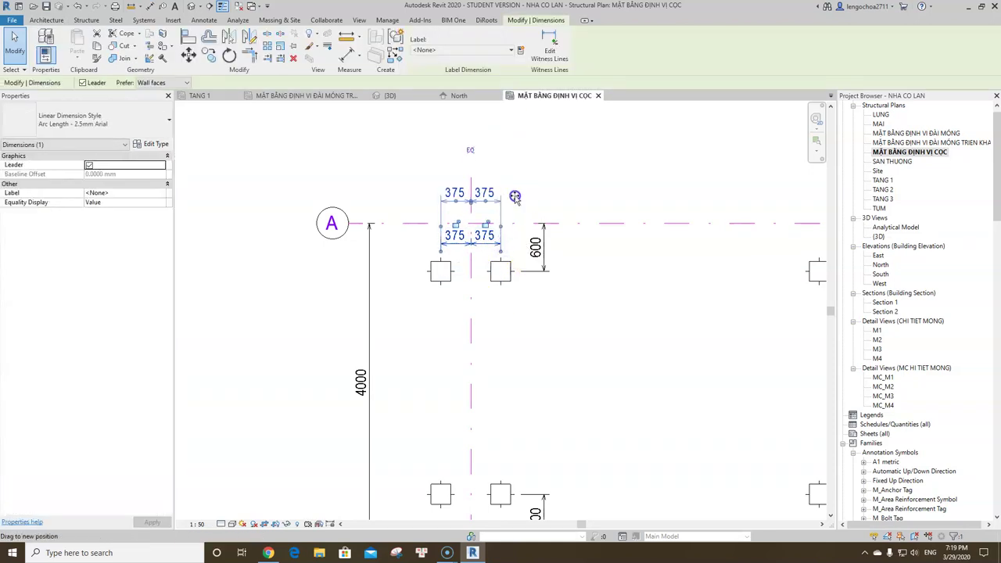
{"action": "key", "text": "Escape"}
Add a 750|750 dimension from grid 2 across the three grid-2 piles
{"action": "scroll", "coordinate": [524, 227], "scroll_direction": "down", "scroll_amount": 2}
{"action": "scroll", "coordinate": [528, 266], "scroll_direction": "down", "scroll_amount": 2}
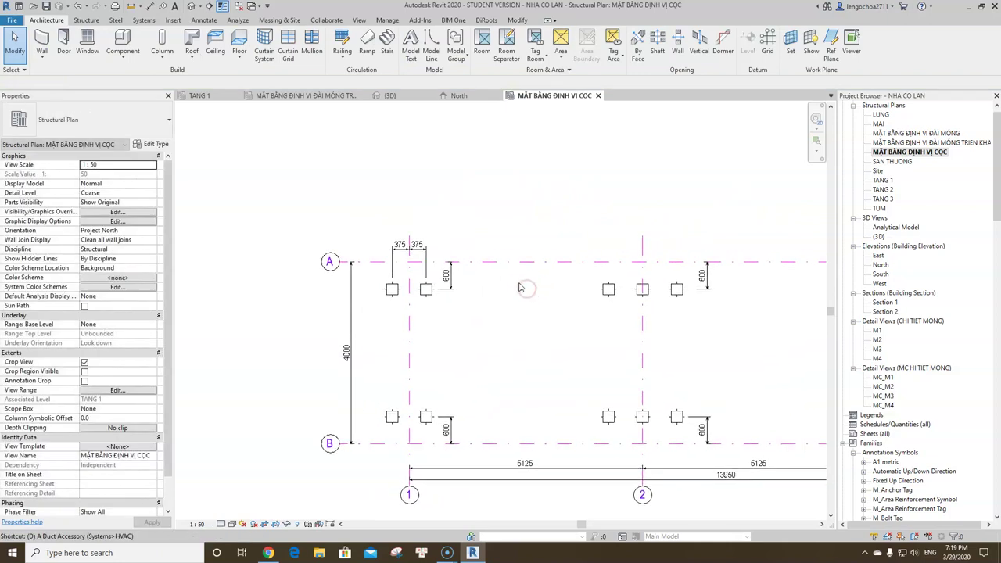
{"action": "key", "text": "i"}
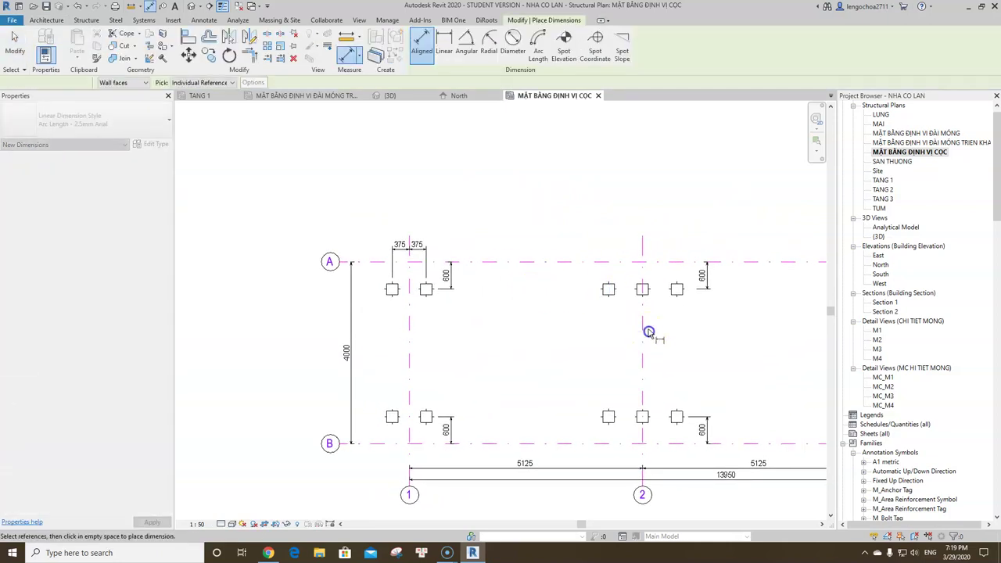
{"action": "left_click", "coordinate": [642, 326]}
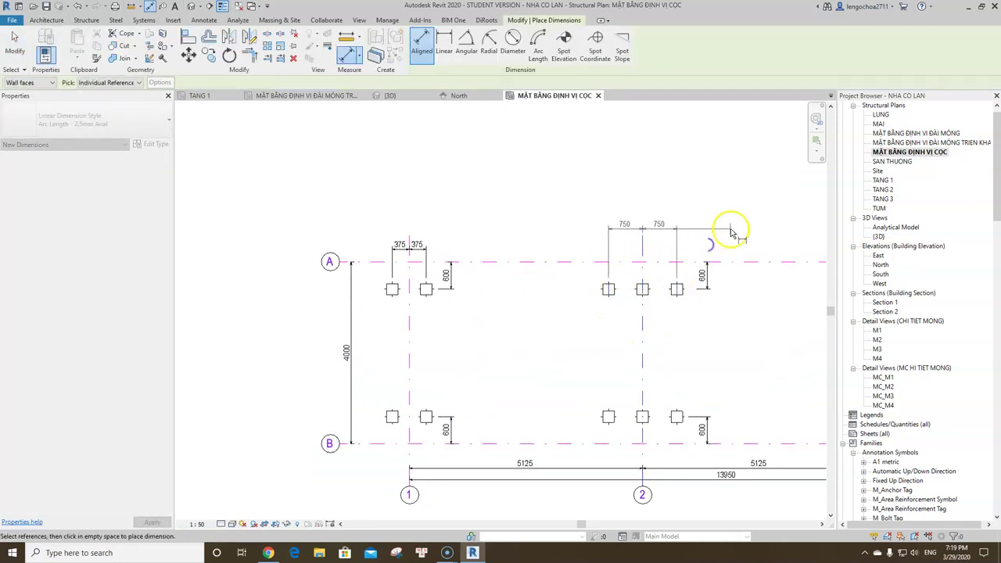
{"action": "left_click", "coordinate": [733, 245]}
{"action": "middle_click_drag", "start_coordinate": [737, 243], "coordinate": [682, 247]}
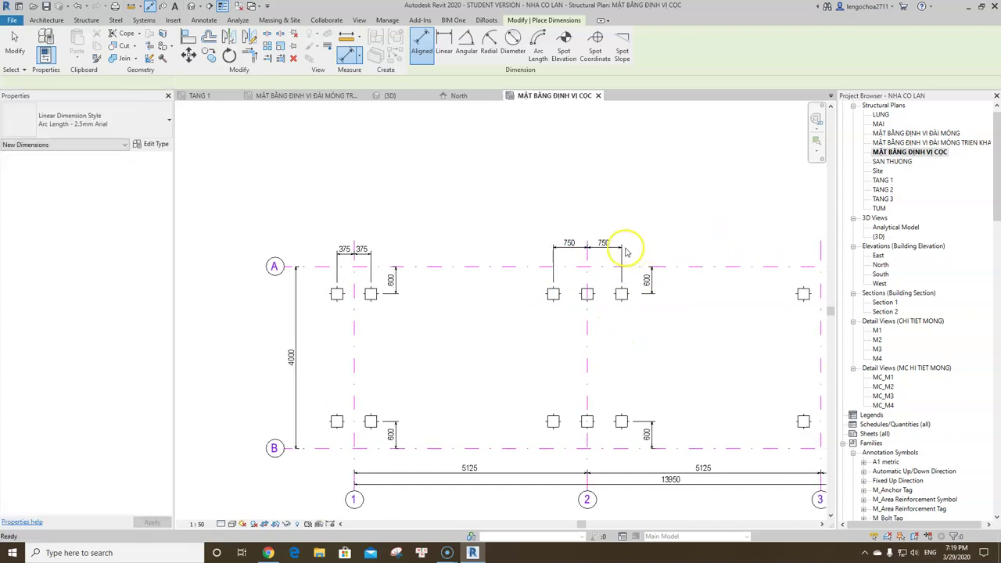
{"action": "key", "text": "Escape"}
{"action": "key", "text": "Escape"}
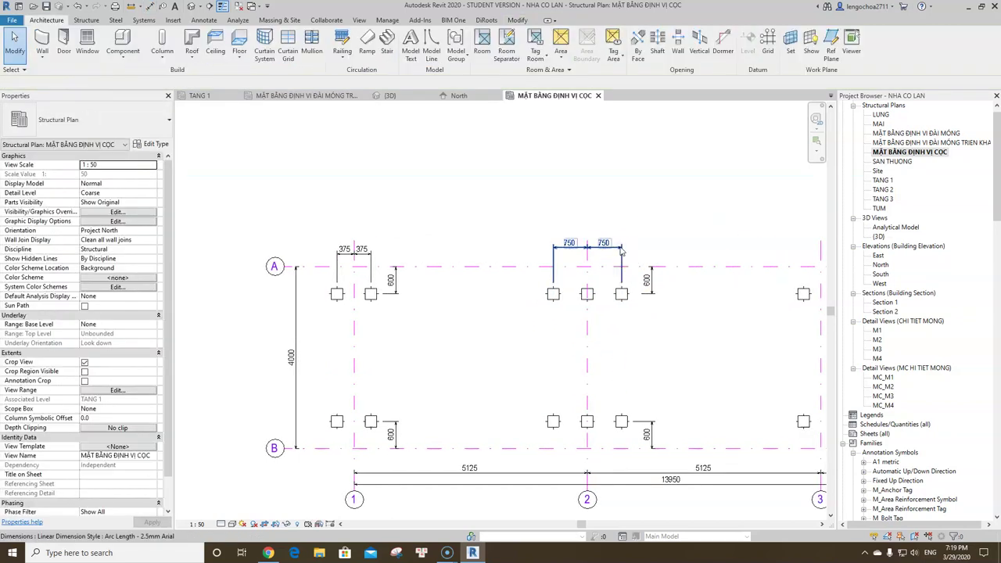
{"action": "scroll", "coordinate": [621, 250], "scroll_direction": "up", "scroll_amount": 2}
{"action": "left_click", "coordinate": [622, 248]}
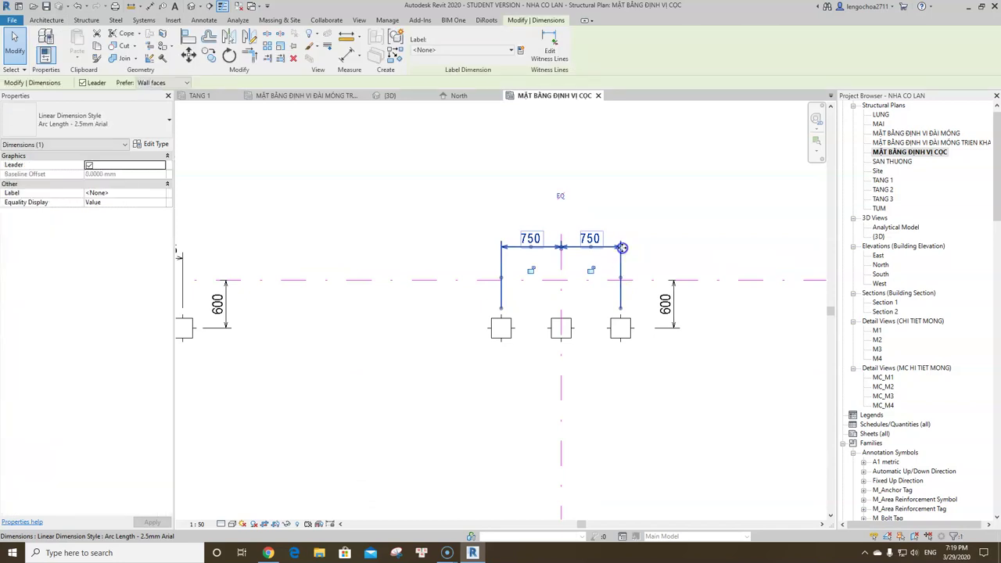
{"action": "scroll", "coordinate": [622, 250], "scroll_direction": "down", "scroll_amount": 1}
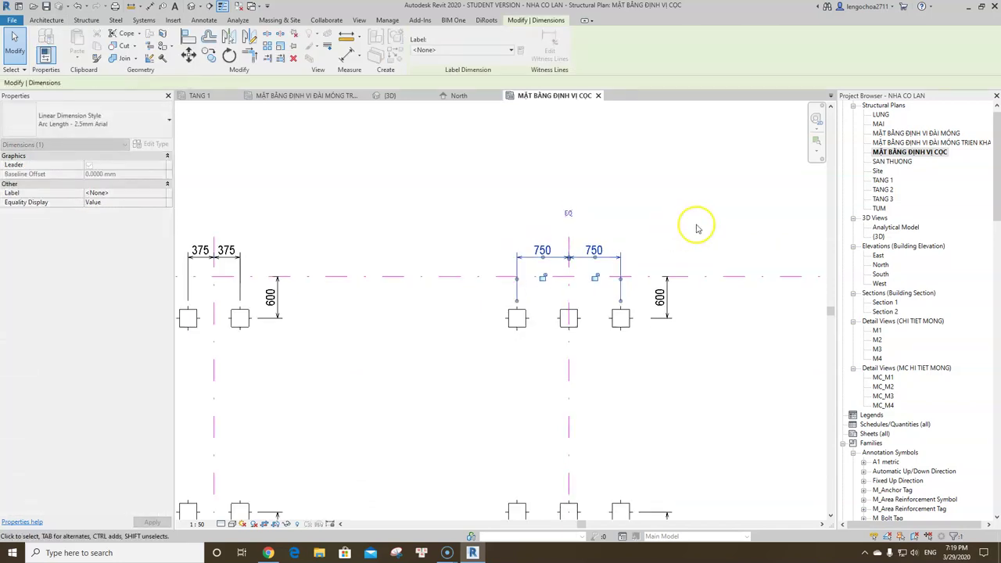
{"action": "scroll", "coordinate": [697, 224], "scroll_direction": "down", "scroll_amount": 2}
{"action": "key", "text": "Escape"}
{"action": "key", "text": "i"}
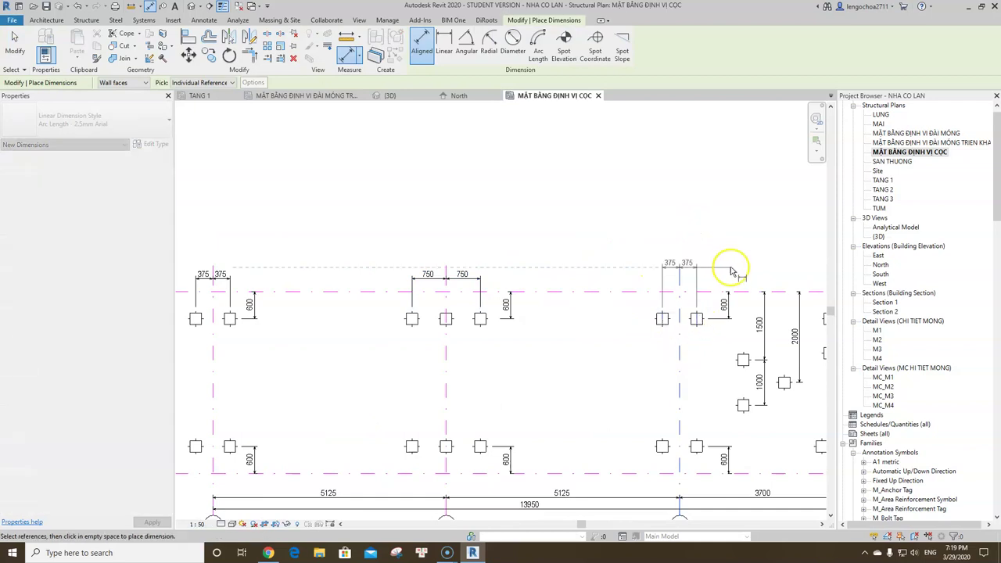
Dimension the pile beside grid 4 with a 400 offset to the grid
{"action": "middle_click_drag", "start_coordinate": [732, 272], "coordinate": [581, 279]}
{"action": "left_click", "coordinate": [618, 331]}
{"action": "left_click", "coordinate": [660, 270]}
{"action": "left_click", "coordinate": [661, 278]}
{"action": "scroll", "coordinate": [586, 297], "scroll_direction": "down", "scroll_amount": 3}
{"action": "scroll", "coordinate": [513, 328], "scroll_direction": "up", "scroll_amount": 3}
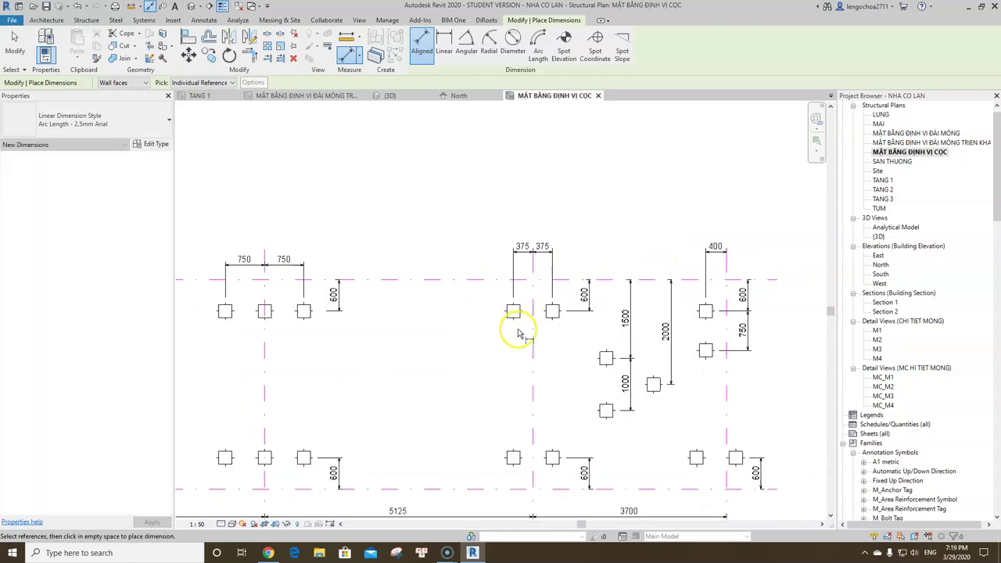
{"action": "scroll", "coordinate": [503, 211], "scroll_direction": "down", "scroll_amount": 1}
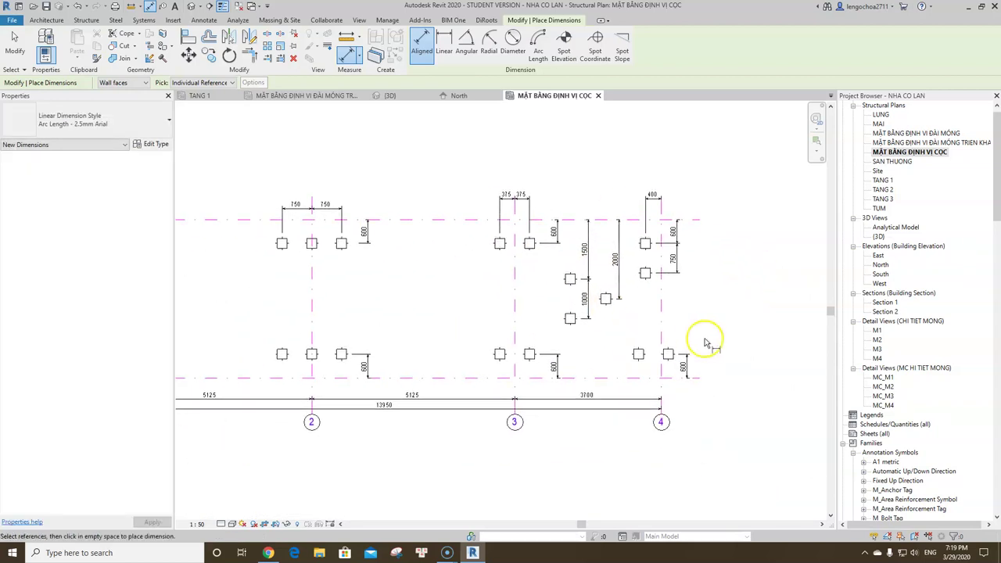
{"action": "scroll", "coordinate": [648, 313], "scroll_direction": "up", "scroll_amount": 2}
Add the 900/1395 and 575/175 dimensions locating the piles near grid 4
{"action": "left_click", "coordinate": [581, 284]}
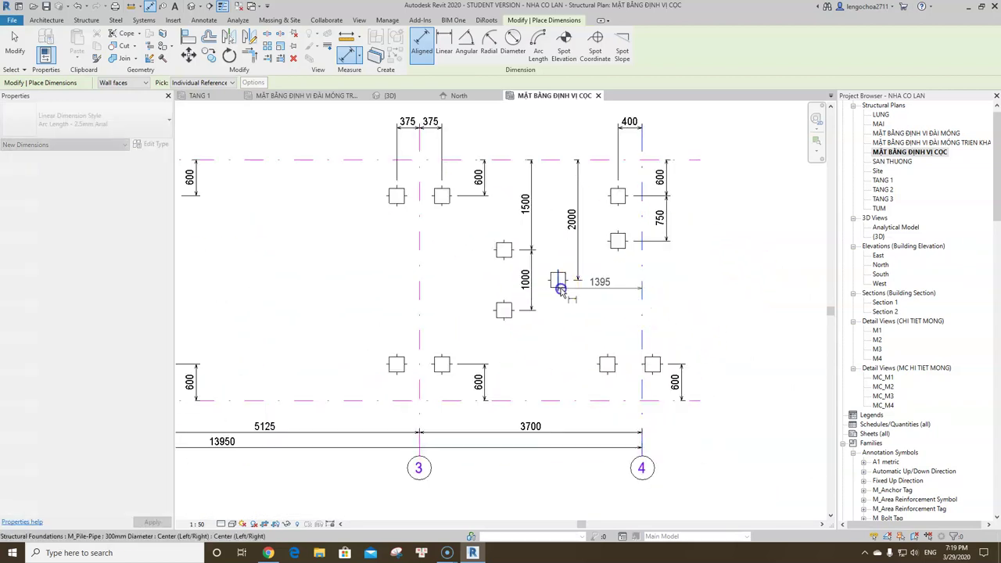
{"action": "left_click", "coordinate": [504, 322]}
{"action": "left_click", "coordinate": [582, 336]}
{"action": "middle_click_drag", "start_coordinate": [582, 336], "coordinate": [552, 286]}
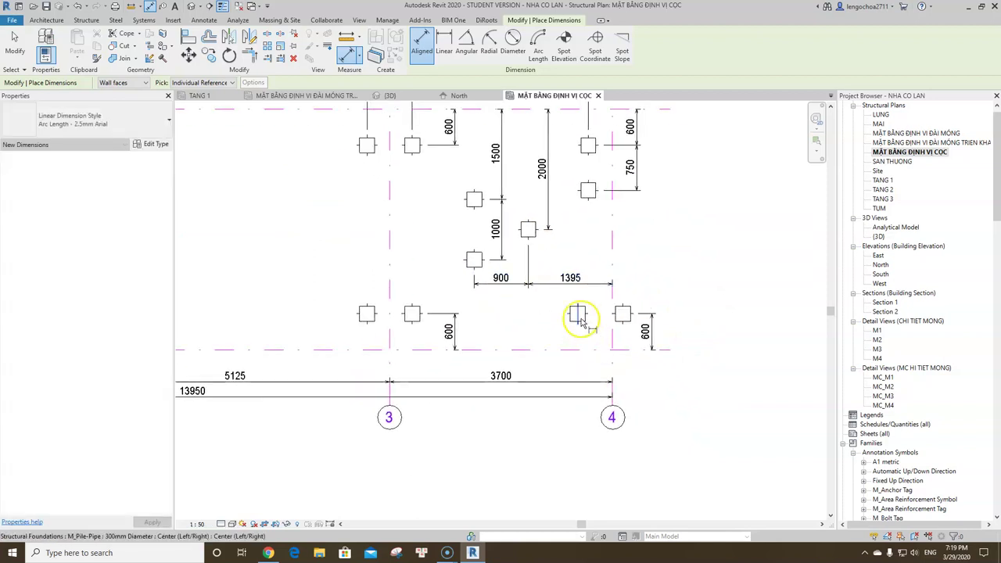
{"action": "left_click", "coordinate": [643, 370]}
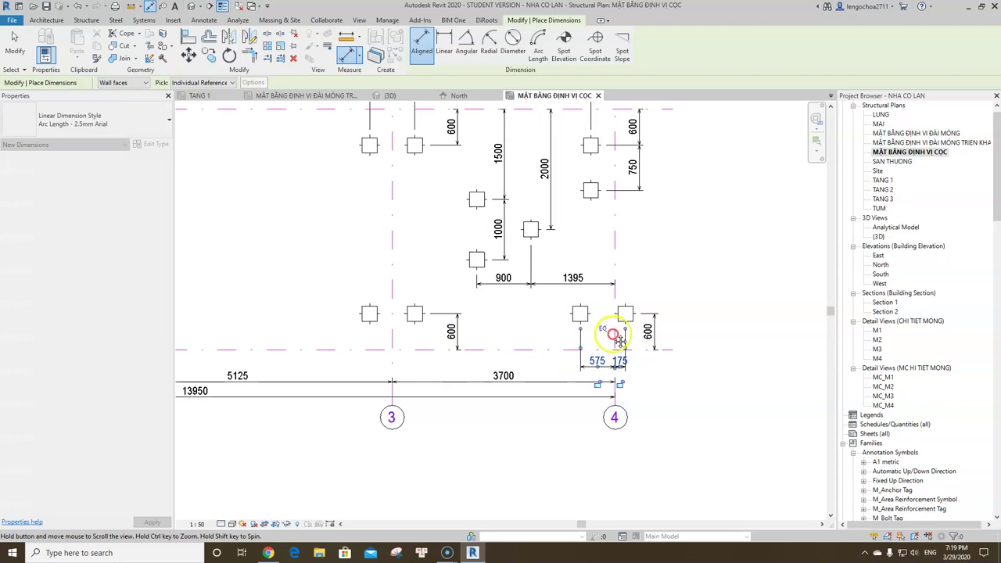
{"action": "middle_click_drag", "start_coordinate": [615, 339], "coordinate": [639, 317]}
Add 750 pile-to-pile spacing dimensions along grid B at grids 2 and 3
{"action": "left_click", "coordinate": [645, 299]}
{"action": "left_click", "coordinate": [599, 302]}
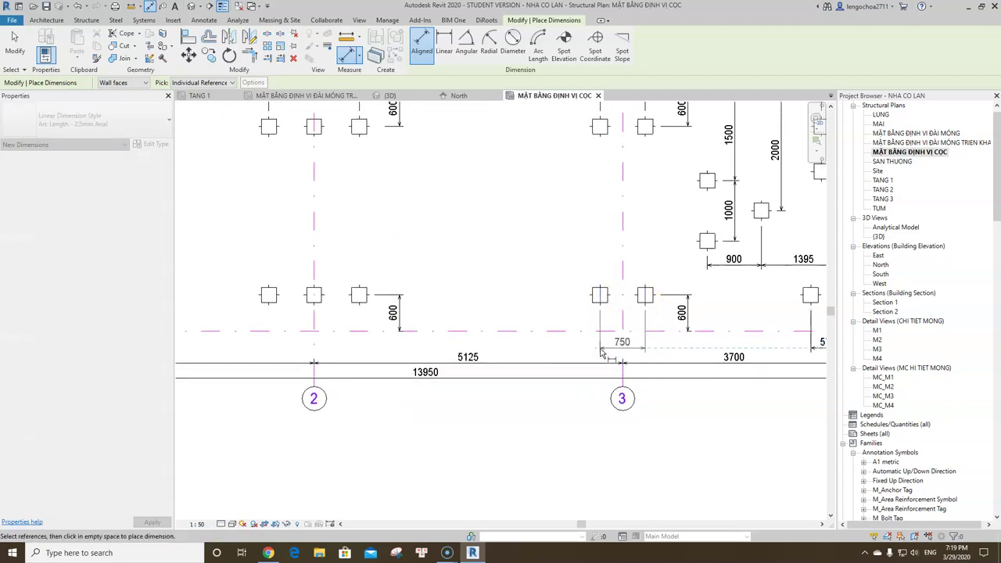
{"action": "left_click", "coordinate": [553, 353]}
{"action": "middle_click_drag", "start_coordinate": [397, 341], "coordinate": [593, 339]}
{"action": "left_click", "coordinate": [510, 295]}
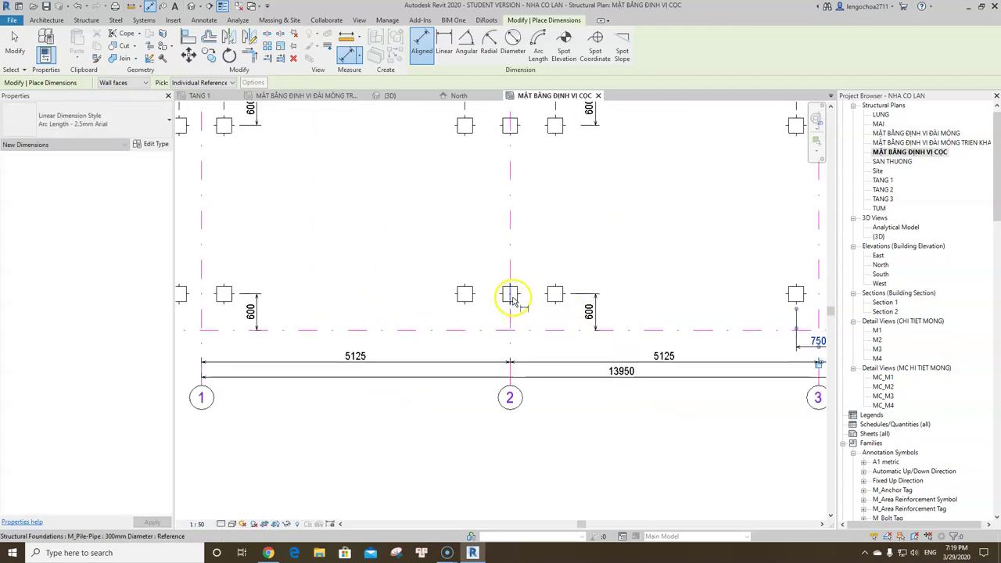
{"action": "left_click", "coordinate": [557, 294]}
{"action": "left_click", "coordinate": [507, 341]}
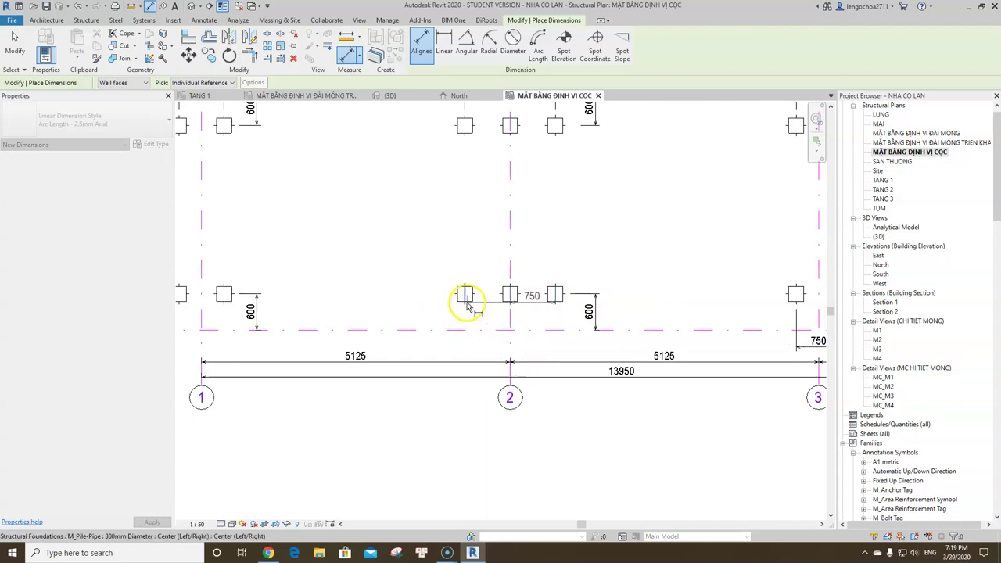
{"action": "middle_click_drag", "start_coordinate": [466, 349], "coordinate": [673, 355]}
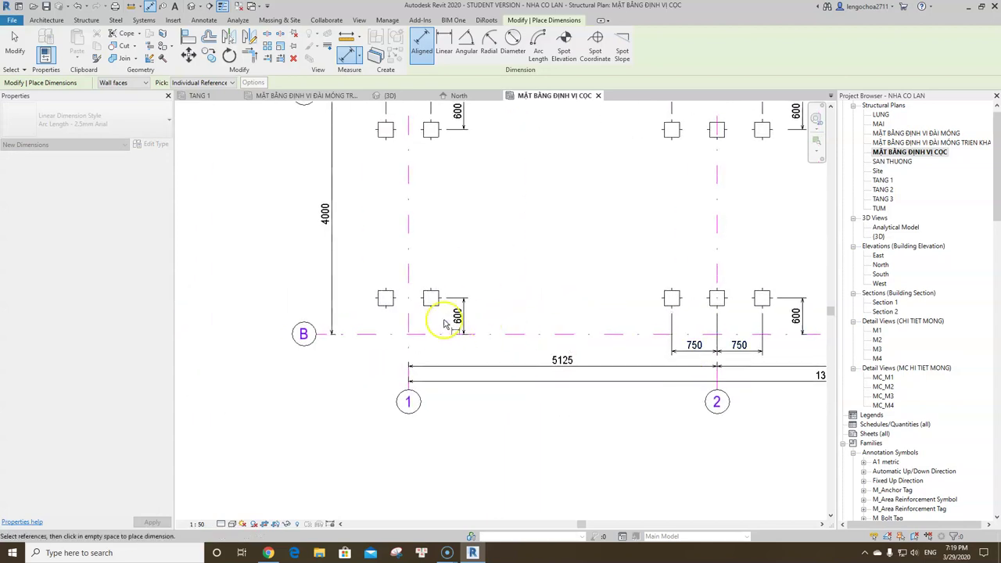
{"action": "left_click", "coordinate": [456, 346]}
{"action": "left_click", "coordinate": [408, 356]}
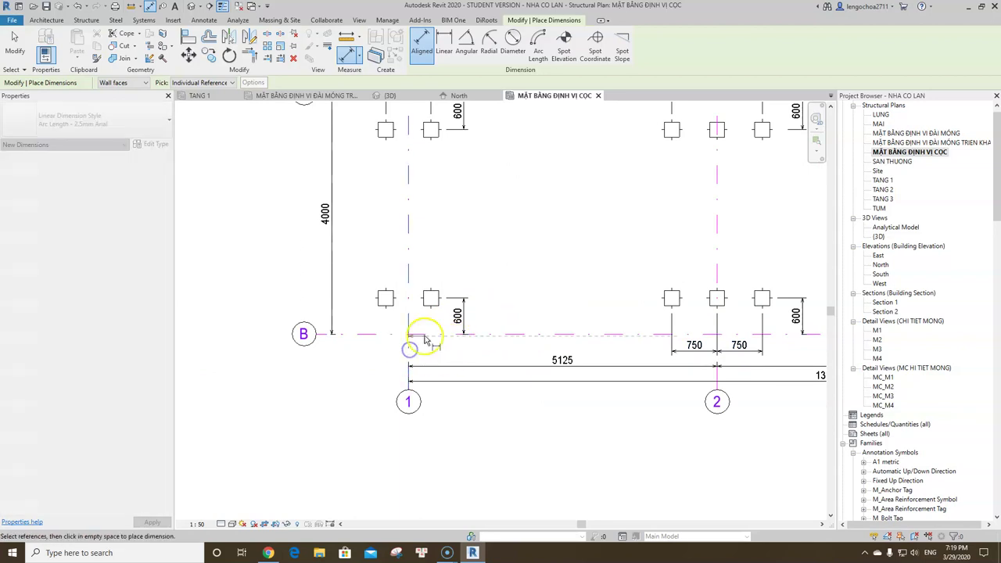
Move the grid 2 750|750 dimension up above the grid B piles
{"action": "scroll", "coordinate": [475, 357], "scroll_direction": "down", "scroll_amount": 3}
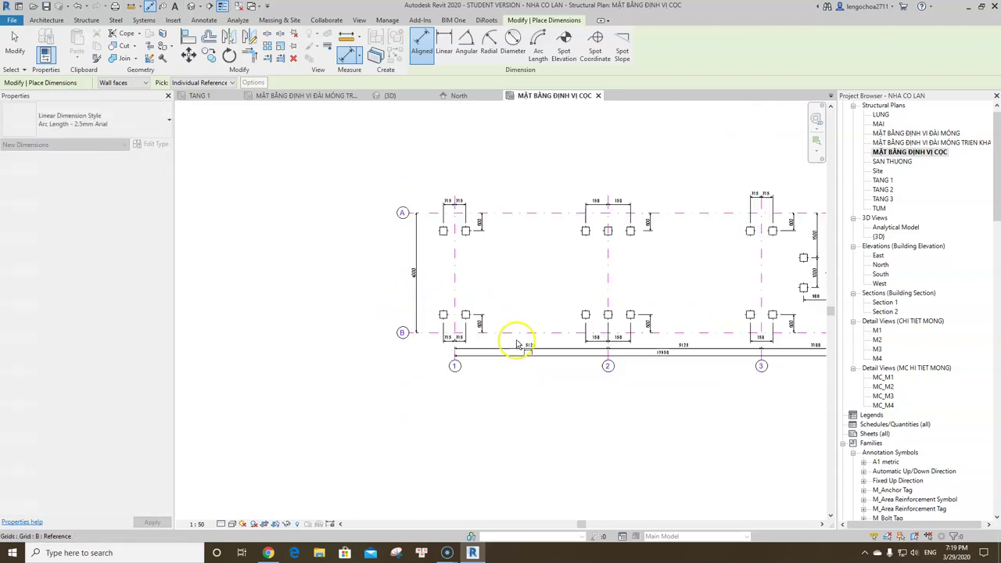
{"action": "key", "text": "Escape"}
{"action": "key", "text": "Escape"}
{"action": "scroll", "coordinate": [442, 356], "scroll_direction": "up", "scroll_amount": 3}
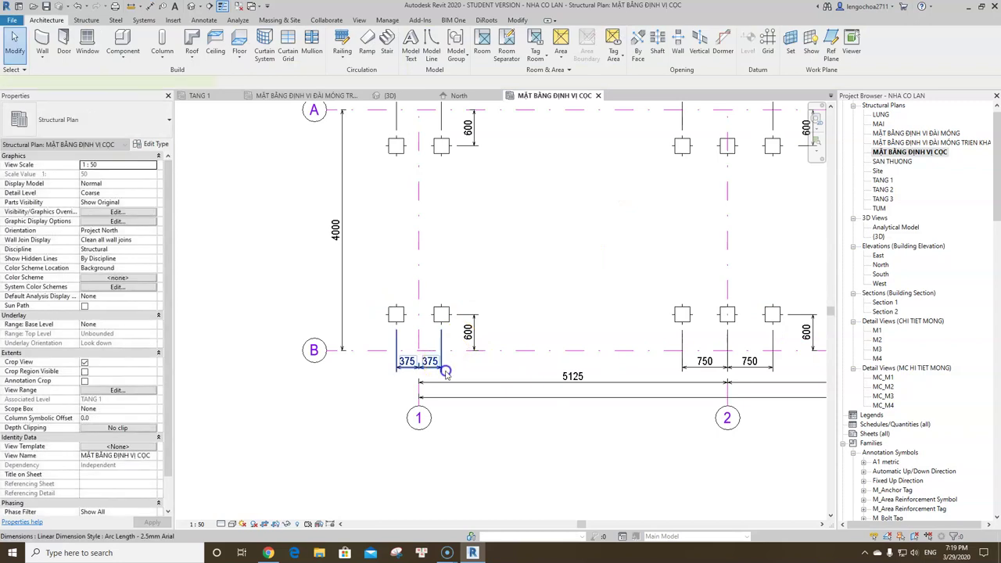
{"action": "left_click", "coordinate": [443, 366]}
{"action": "middle_click_drag", "start_coordinate": [604, 290], "coordinate": [514, 316]}
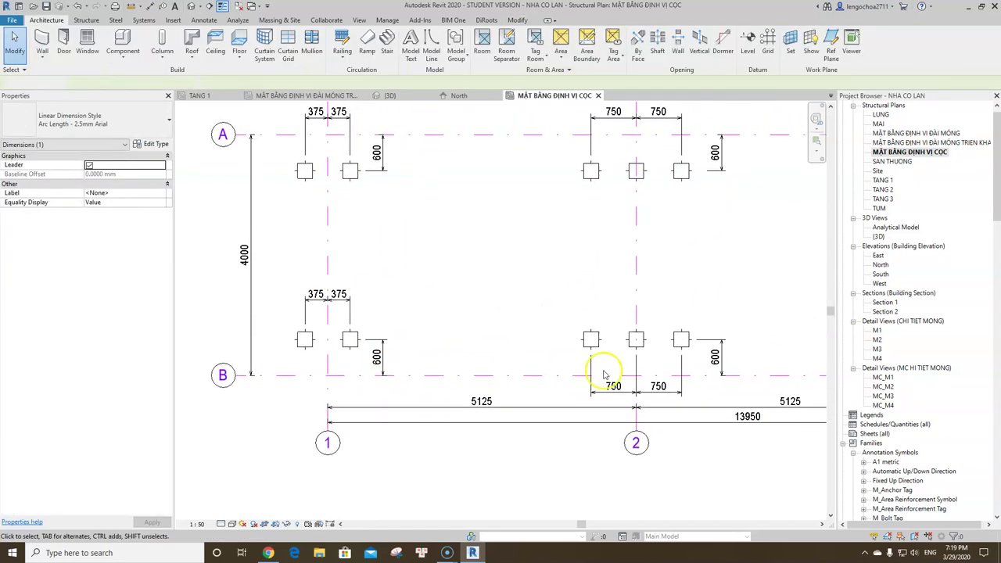
{"action": "left_click", "coordinate": [681, 395]}
{"action": "mouse_move", "coordinate": [637, 394]}
{"action": "left_mouse_down"}
{"action": "mouse_move", "coordinate": [703, 271]}
{"action": "mouse_move", "coordinate": [710, 295]}
{"action": "left_mouse_up"}
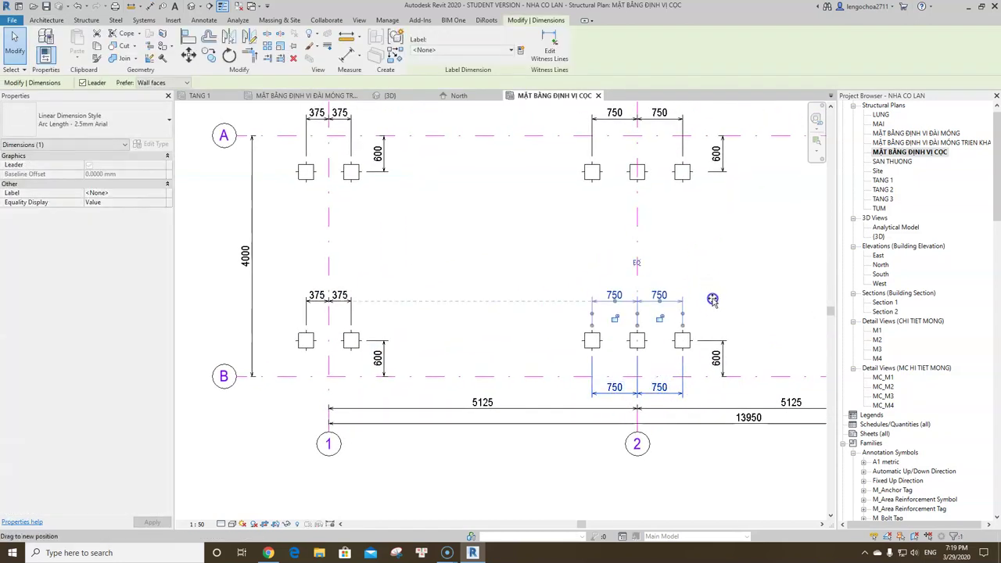
{"action": "scroll", "coordinate": [711, 296], "scroll_direction": "down", "scroll_amount": 3}
{"action": "left_click", "coordinate": [653, 374]}
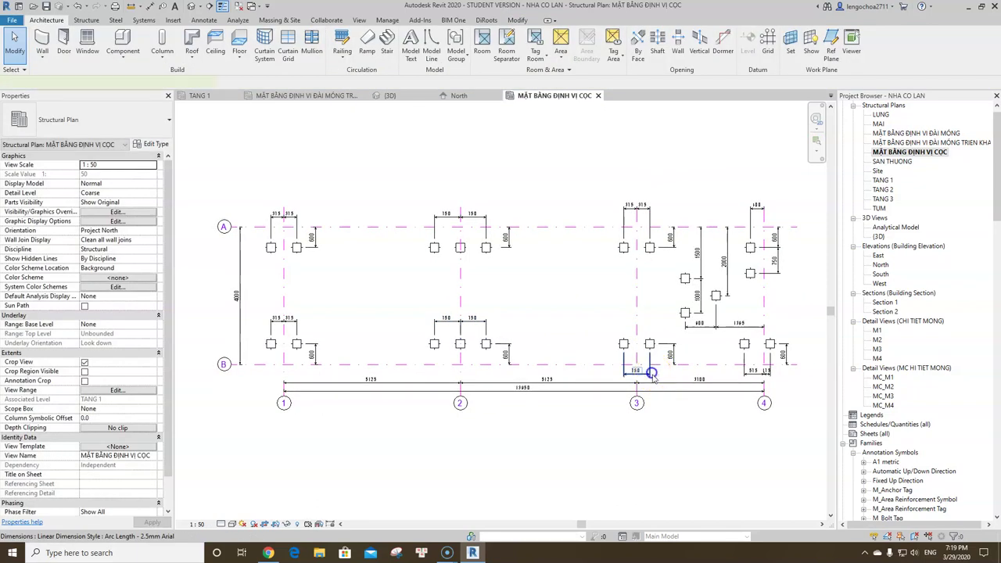
Move the grid 3 dimension near grid B up above the piles
{"action": "left_click", "coordinate": [654, 374]}
{"action": "left_click_drag", "start_coordinate": [654, 373], "coordinate": [658, 322]}
{"action": "left_click", "coordinate": [663, 327]}
{"action": "scroll", "coordinate": [648, 354], "scroll_direction": "up", "scroll_amount": 4}
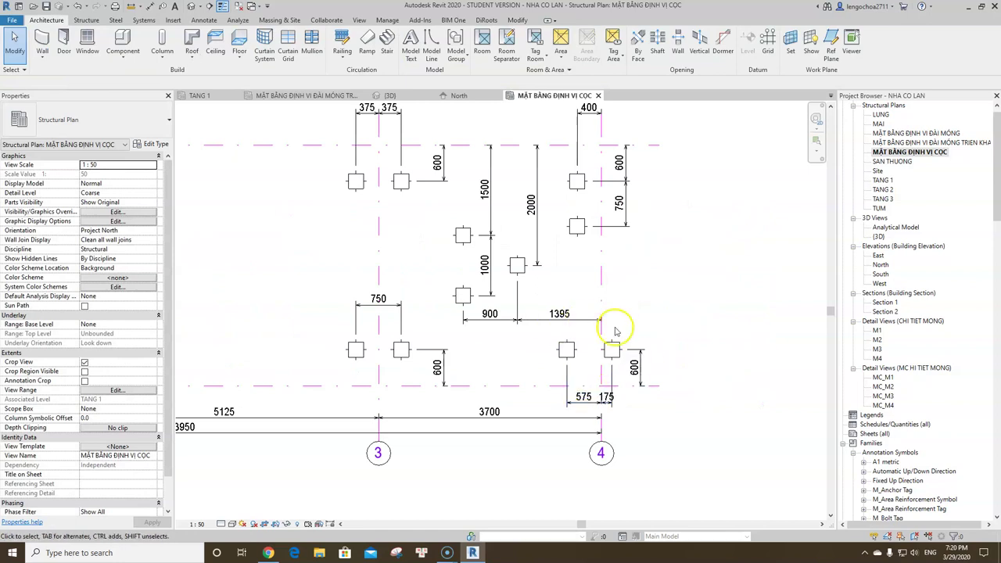
{"action": "scroll", "coordinate": [608, 407], "scroll_direction": "down", "scroll_amount": 3}
{"action": "scroll", "coordinate": [547, 391], "scroll_direction": "up", "scroll_amount": 3}
Check the 575|175 dimension at grid 4, then bring grids 1 to 3 into view
{"action": "mouse_move", "coordinate": [579, 384]}
{"action": "middle_mouse_down"}
{"action": "mouse_move", "coordinate": [576, 355]}
{"action": "mouse_move", "coordinate": [577, 369]}
{"action": "middle_mouse_up"}
{"action": "left_click", "coordinate": [576, 386]}
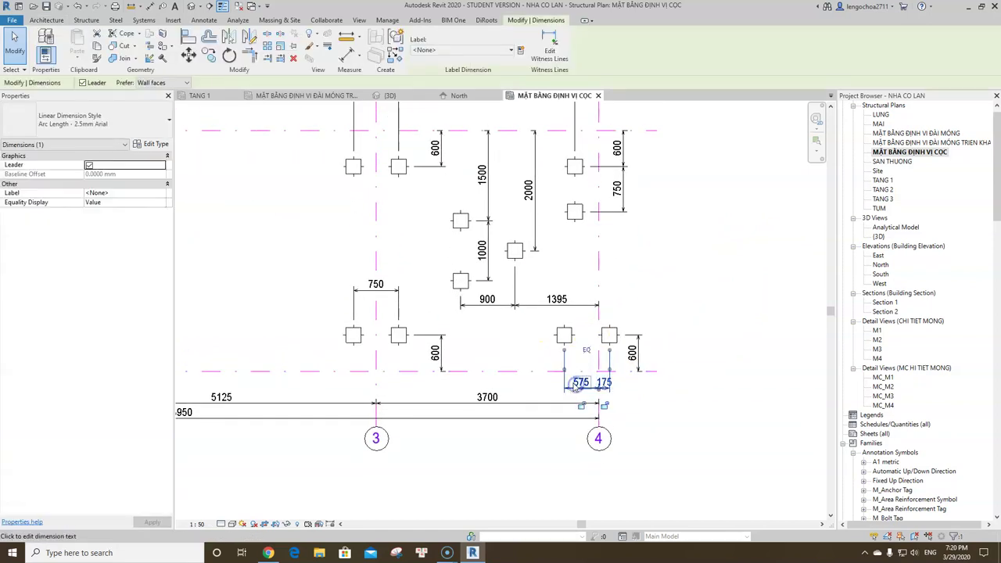
{"action": "left_click", "coordinate": [661, 420]}
{"action": "scroll", "coordinate": [599, 335], "scroll_direction": "down", "scroll_amount": 3}
{"action": "scroll", "coordinate": [672, 348], "scroll_direction": "up", "scroll_amount": 2}
{"action": "mouse_move", "coordinate": [730, 402]}
{"action": "middle_mouse_down"}
{"action": "mouse_move", "coordinate": [494, 284]}
{"action": "mouse_move", "coordinate": [384, 263]}
{"action": "middle_mouse_up"}
{"action": "scroll", "coordinate": [490, 284], "scroll_direction": "down", "scroll_amount": 2}
{"action": "scroll", "coordinate": [425, 284], "scroll_direction": "down", "scroll_amount": 1}
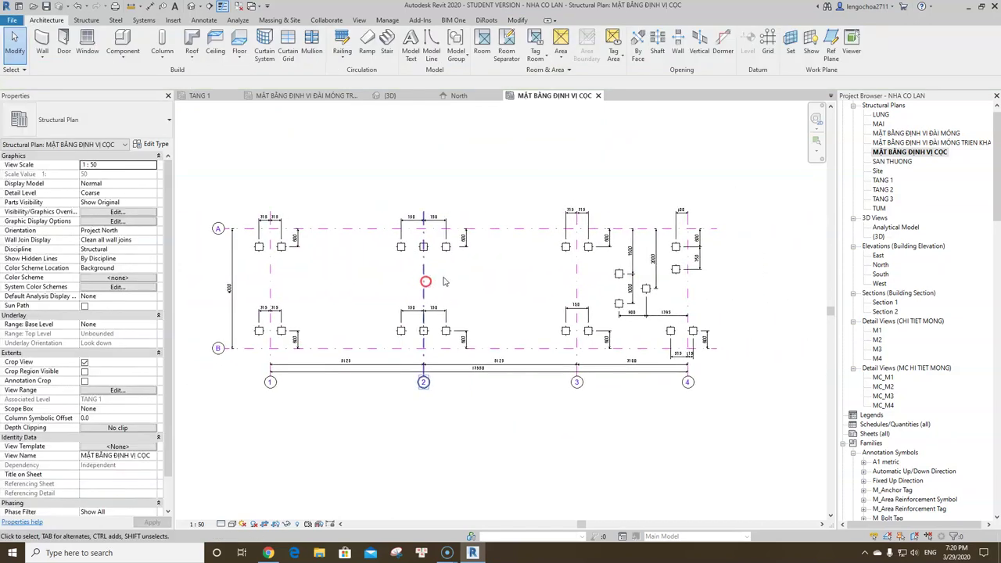
{"action": "middle_click_drag", "start_coordinate": [629, 313], "coordinate": [636, 288]}
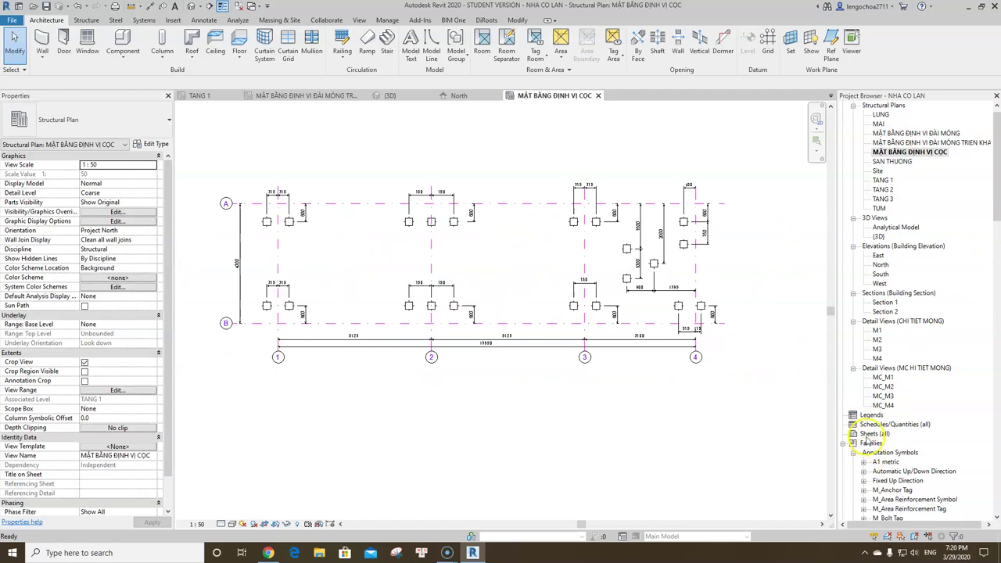
Create new sheet S.3 after loading the Titleblocks\A3 metric.rfa titleblock family
{"action": "left_click", "coordinate": [873, 433]}
{"action": "right_click", "coordinate": [869, 434]}
{"action": "left_click", "coordinate": [884, 444]}
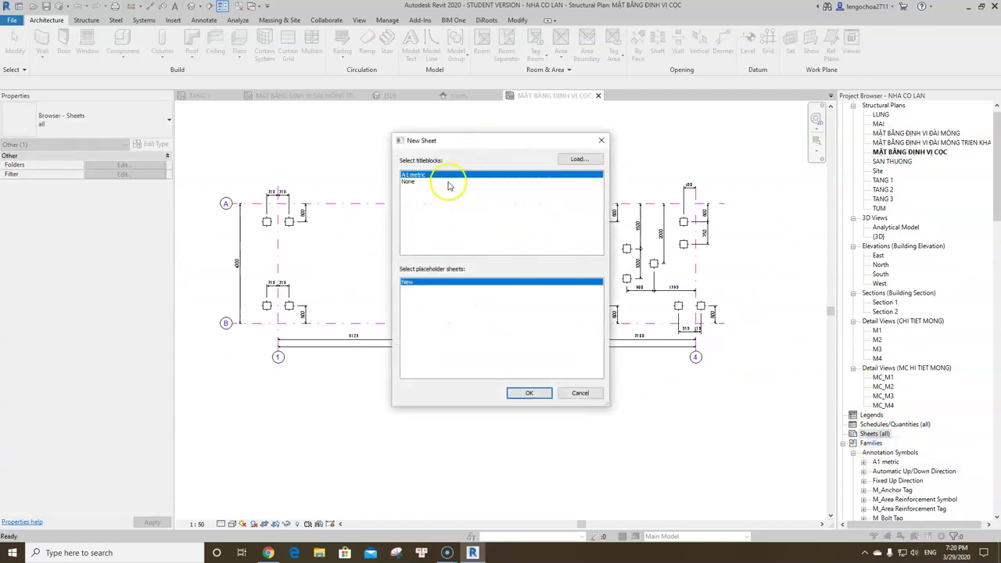
{"action": "left_click", "coordinate": [579, 159]}
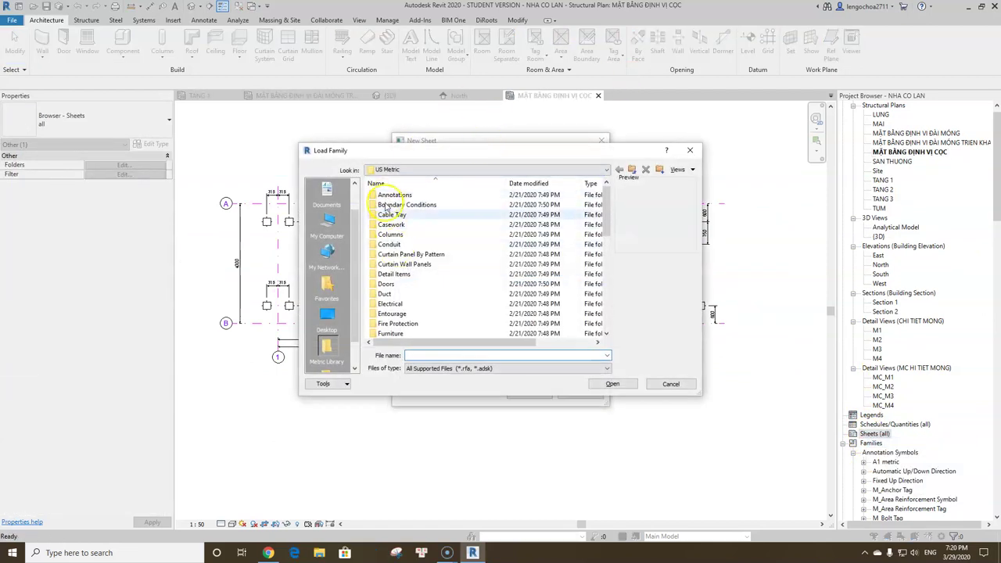
{"action": "scroll", "coordinate": [395, 258], "scroll_direction": "down", "scroll_amount": 5}
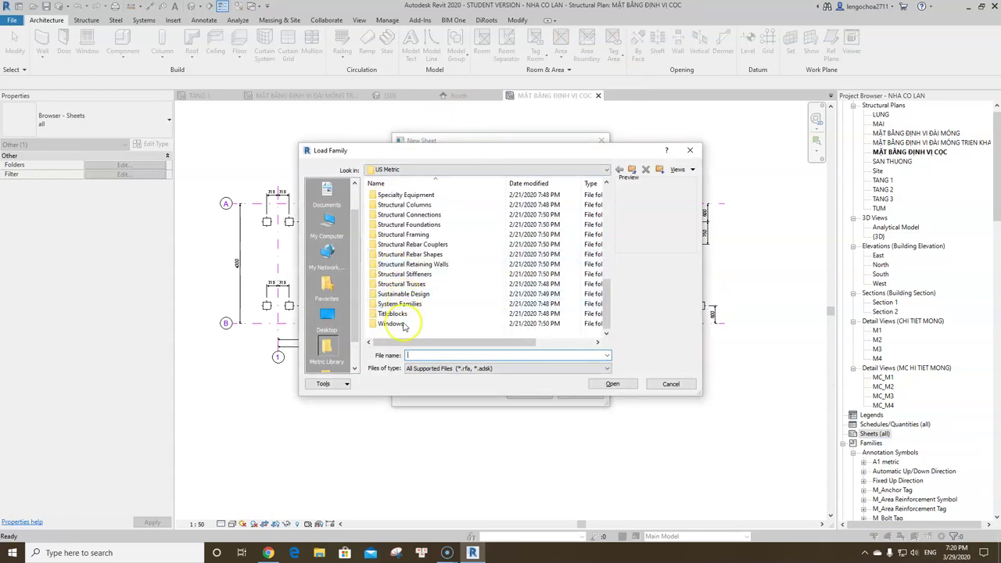
{"action": "double_click", "coordinate": [397, 313]}
{"action": "left_click", "coordinate": [398, 215]}
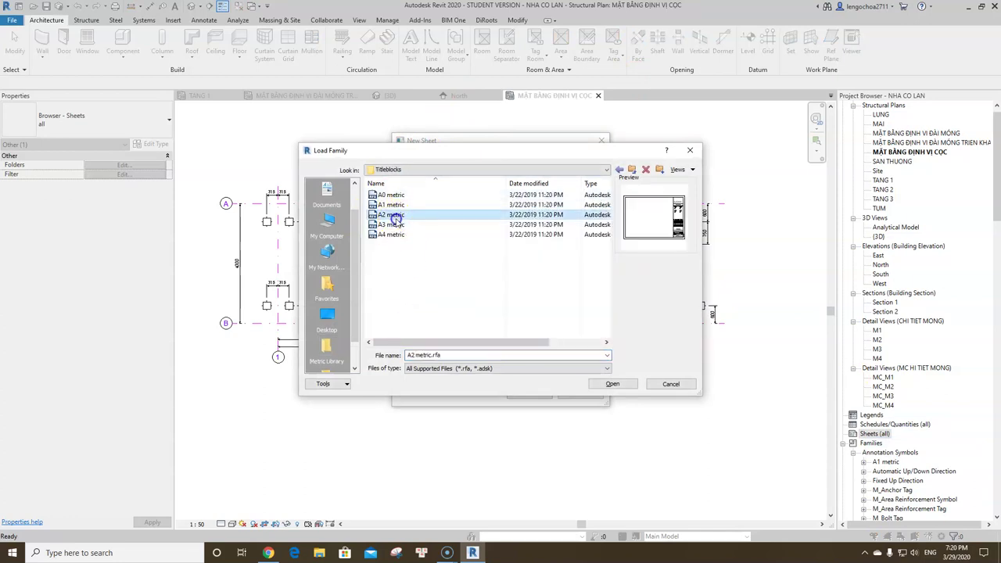
{"action": "left_click", "coordinate": [397, 224]}
{"action": "left_click", "coordinate": [611, 384]}
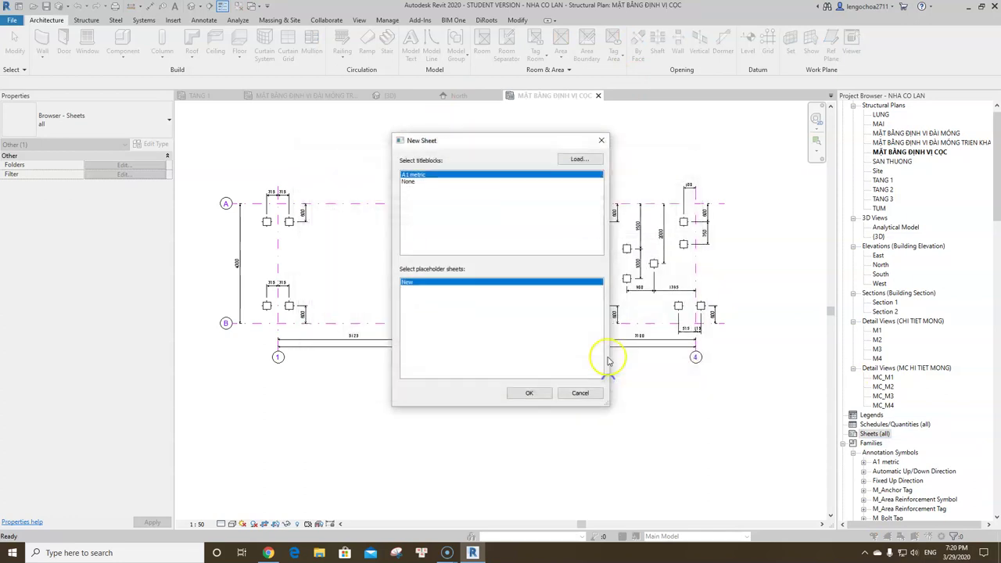
{"action": "left_click", "coordinate": [547, 391]}
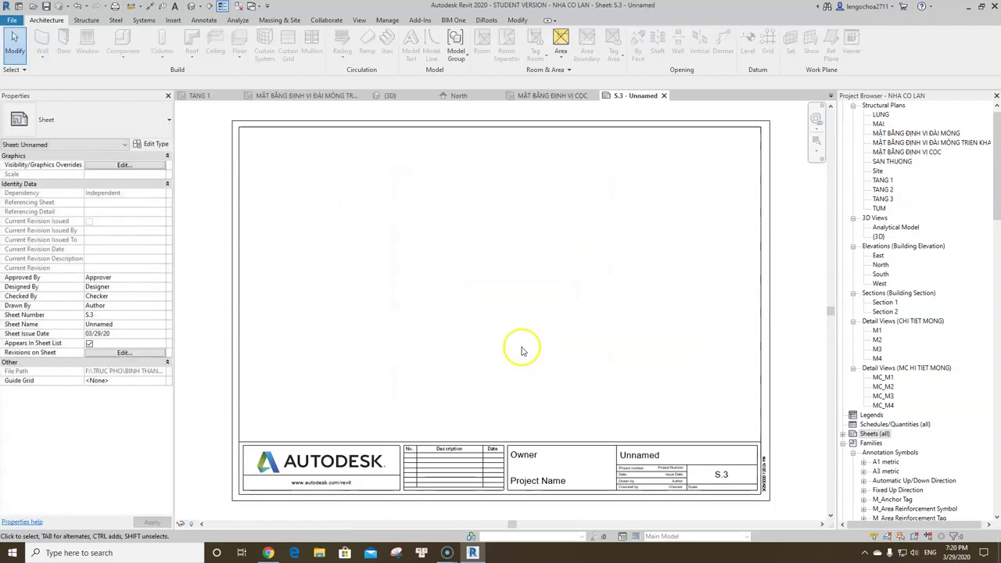
Place the MẶT BẰNG ĐỊNH VỊ CỌC plan view on sheet S.3
{"action": "scroll", "coordinate": [523, 350], "scroll_direction": "down", "scroll_amount": 2}
{"action": "left_click", "coordinate": [921, 151]}
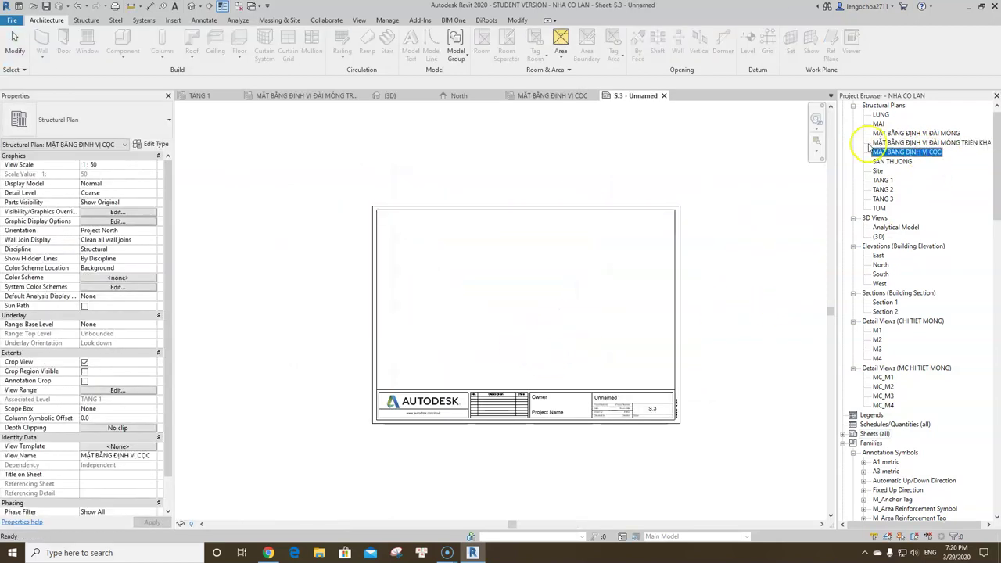
{"action": "left_click_drag", "start_coordinate": [620, 239], "coordinate": [606, 302]}
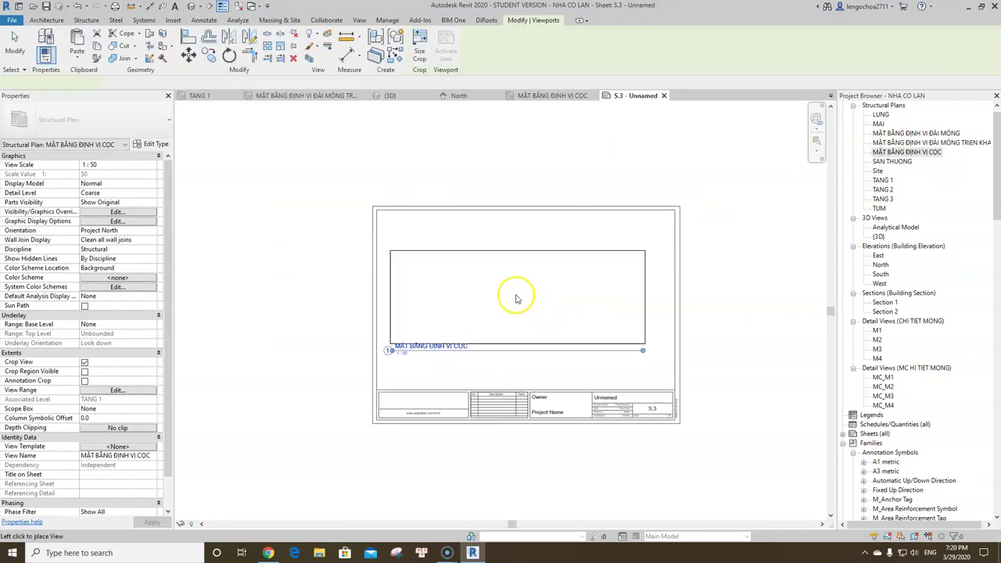
{"action": "left_click", "coordinate": [528, 286]}
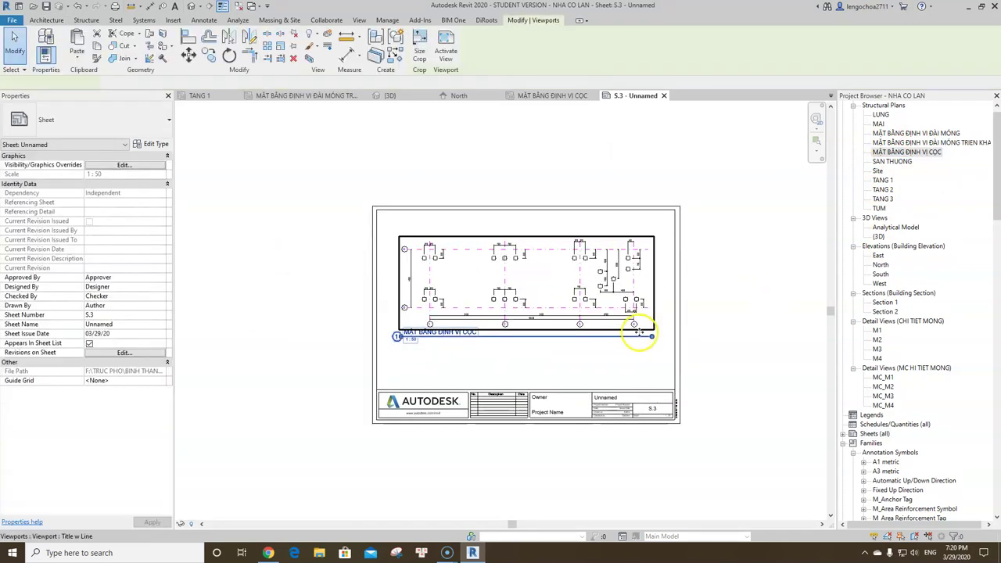
Move the plan's 1 : 50 view title beneath the viewport
{"action": "left_click", "coordinate": [588, 346]}
{"action": "scroll", "coordinate": [475, 344], "scroll_direction": "up", "scroll_amount": 3}
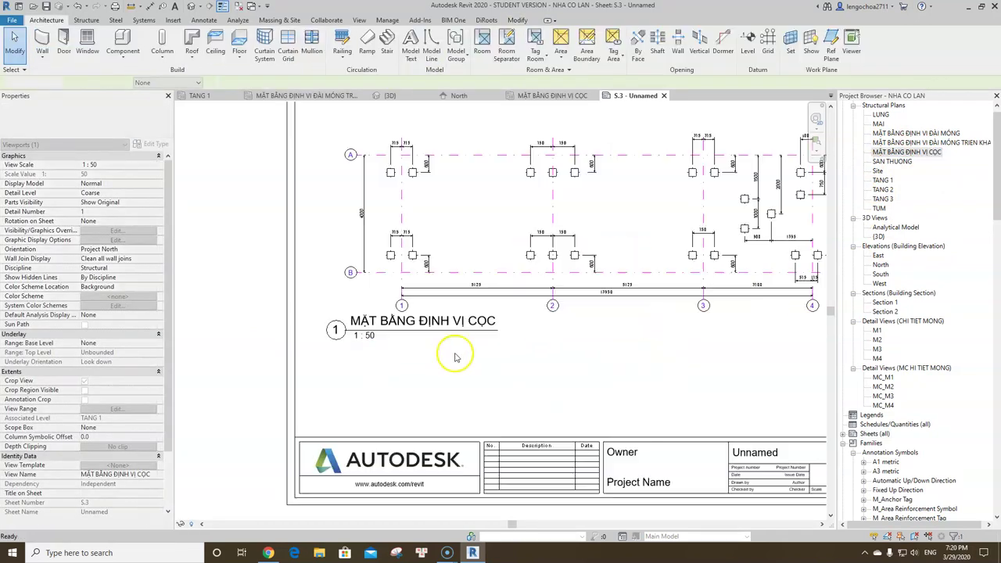
{"action": "left_click_drag", "start_coordinate": [465, 309], "coordinate": [624, 365]}
{"action": "scroll", "coordinate": [624, 365], "scroll_direction": "down", "scroll_amount": 3}
{"action": "key", "text": "Escape"}
{"action": "middle_click_drag", "start_coordinate": [682, 358], "coordinate": [598, 396]}
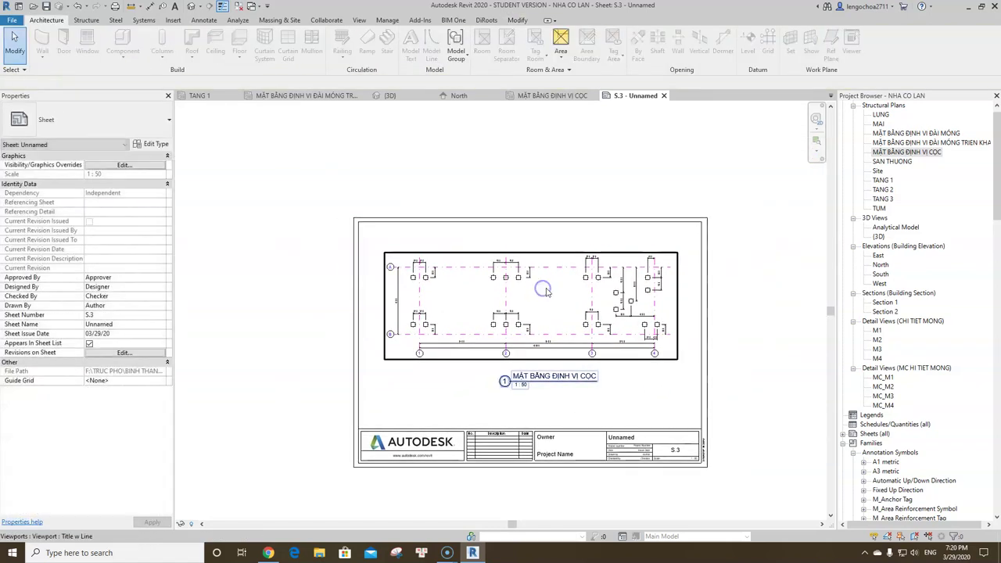
{"action": "scroll", "coordinate": [539, 290], "scroll_direction": "up", "scroll_amount": 3}
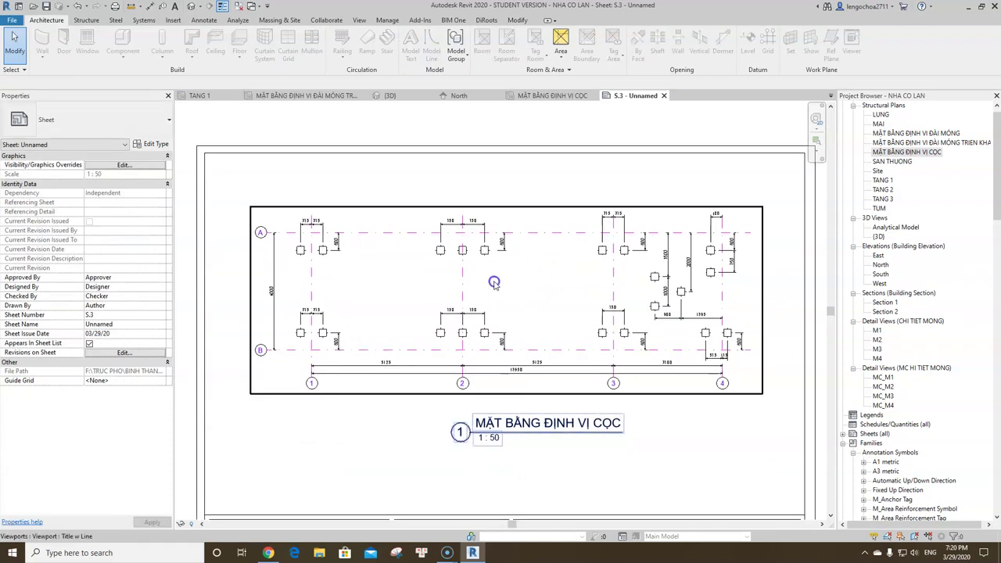
{"action": "scroll", "coordinate": [490, 281], "scroll_direction": "down", "scroll_amount": 3}
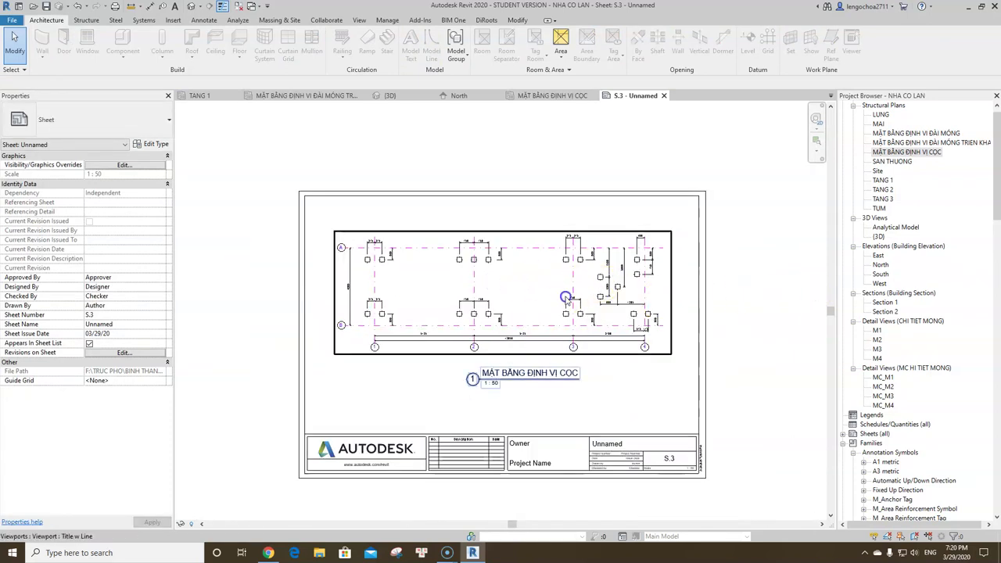
{"action": "scroll", "coordinate": [484, 280], "scroll_direction": "up", "scroll_amount": 2}
{"action": "scroll", "coordinate": [491, 283], "scroll_direction": "down", "scroll_amount": 3}
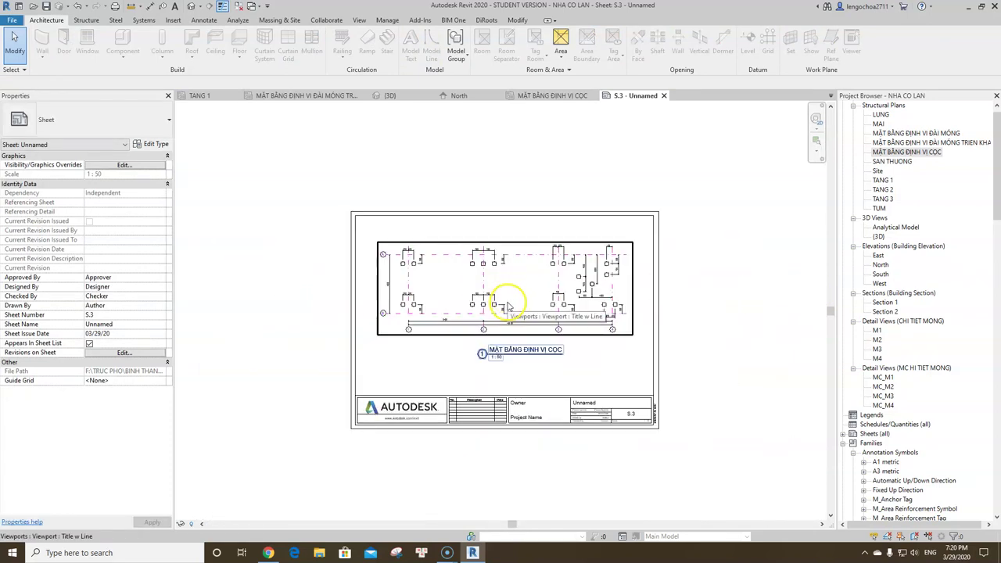
{"action": "scroll", "coordinate": [458, 290], "scroll_direction": "up", "scroll_amount": 3}
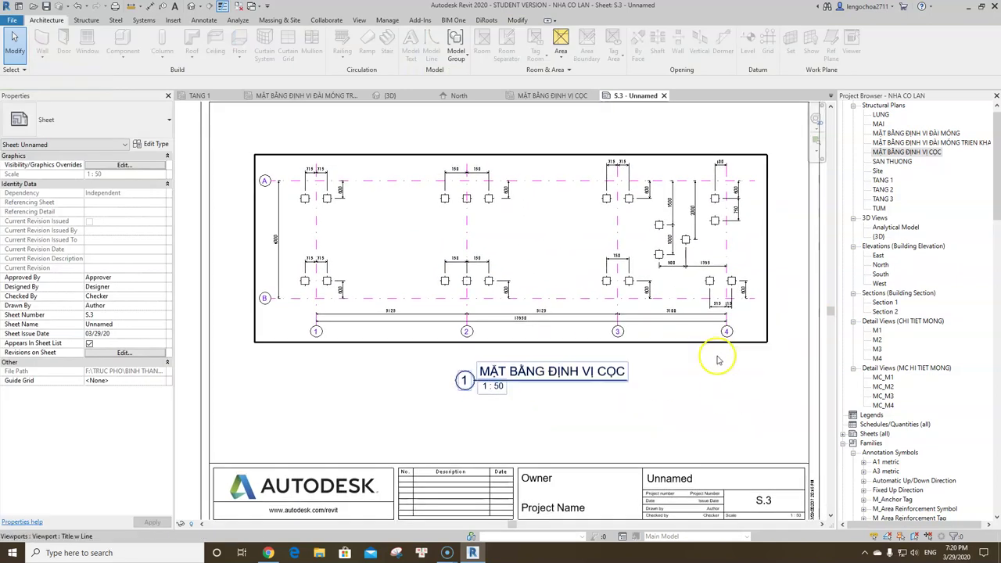
{"action": "scroll", "coordinate": [454, 161], "scroll_direction": "down", "scroll_amount": 1}
{"action": "scroll", "coordinate": [458, 264], "scroll_direction": "down", "scroll_amount": 2}
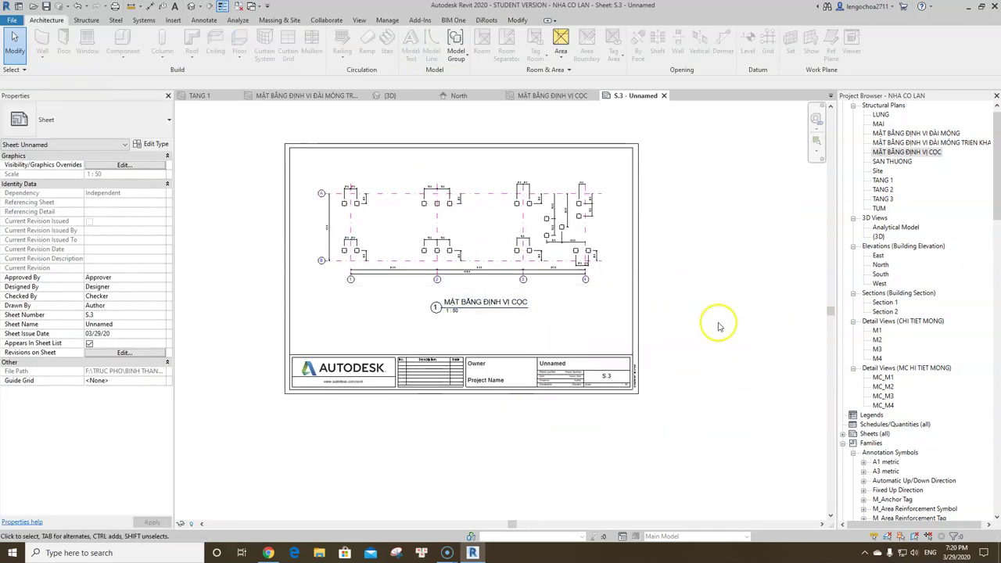
{"action": "scroll", "coordinate": [719, 329], "scroll_direction": "up", "scroll_amount": 2}
{"action": "scroll", "coordinate": [774, 368], "scroll_direction": "up", "scroll_amount": 1}
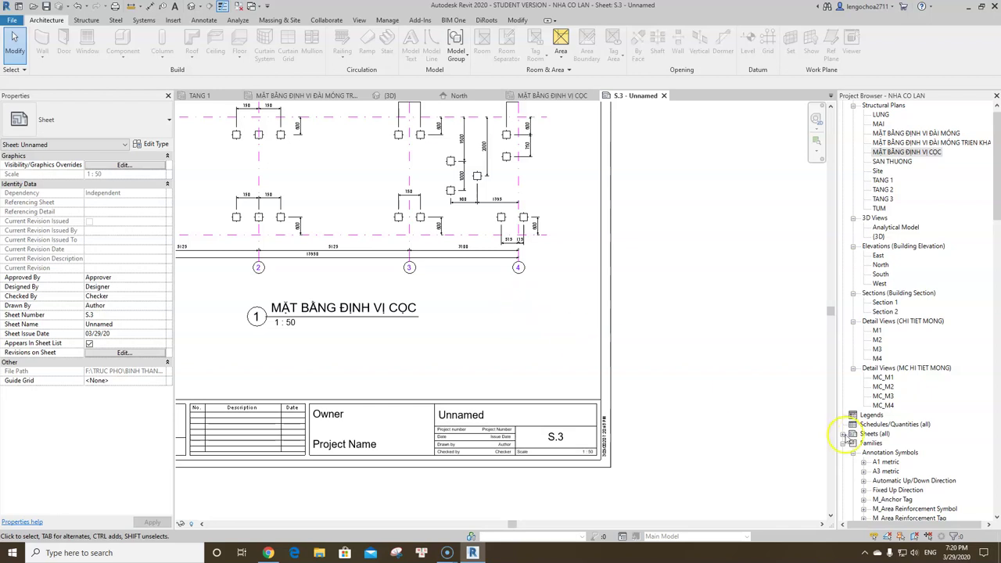
{"action": "scroll", "coordinate": [502, 319], "scroll_direction": "down", "scroll_amount": 2}
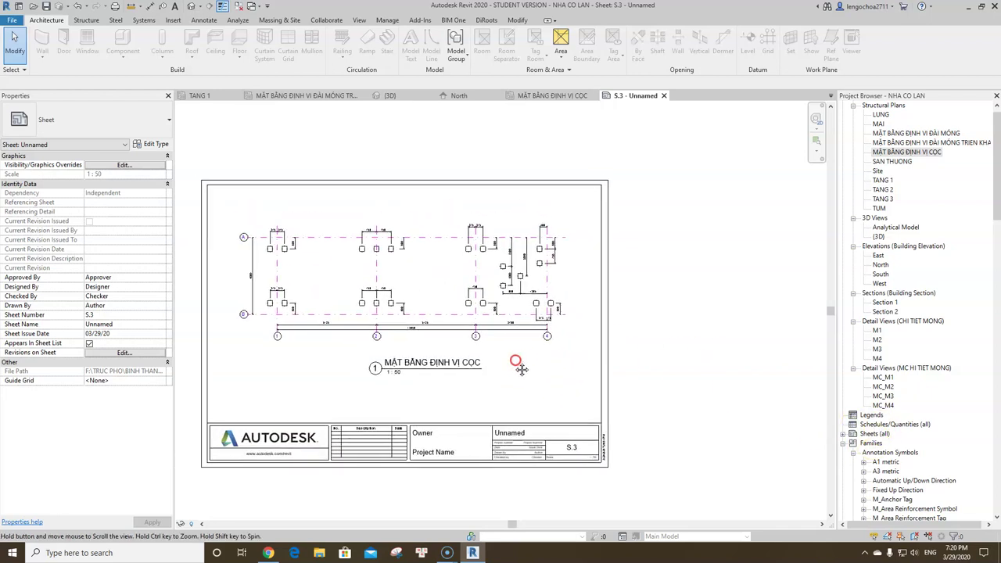
{"action": "scroll", "coordinate": [365, 275], "scroll_direction": "up", "scroll_amount": 3}
{"action": "middle_click_drag", "start_coordinate": [447, 340], "coordinate": [368, 307]}
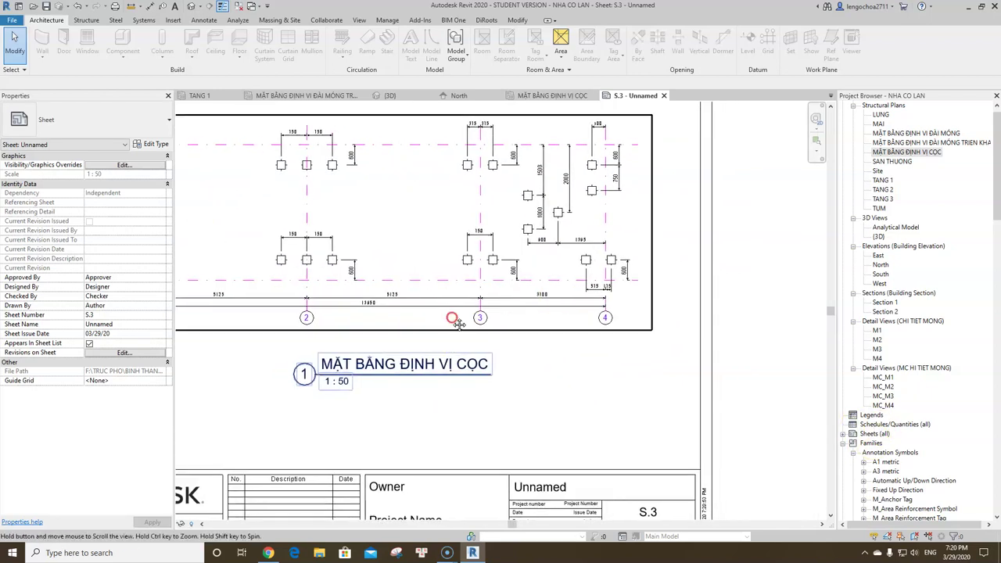
Begin a new legend view from the Legends group, then cancel it
{"action": "left_click", "coordinate": [870, 435]}
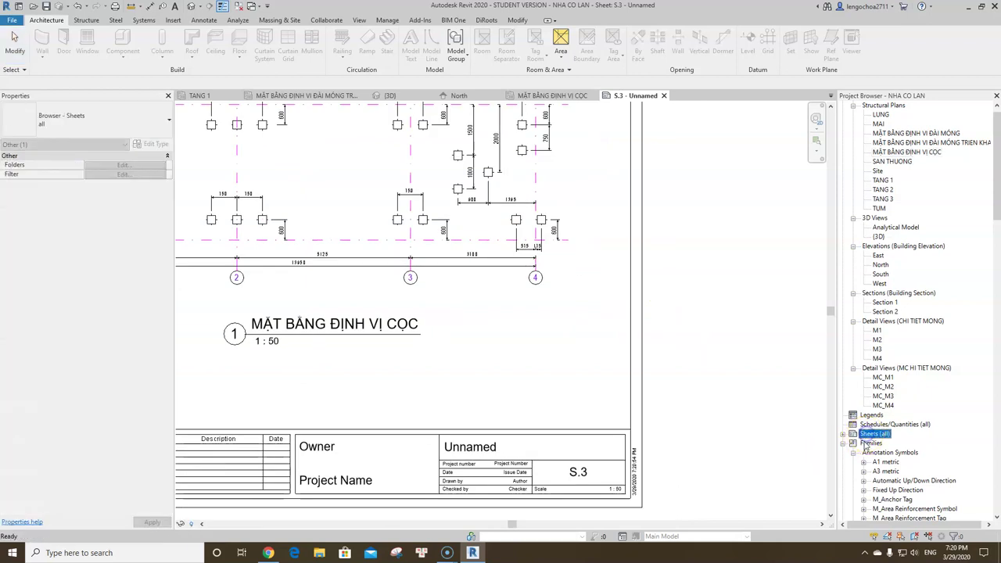
{"action": "left_click", "coordinate": [871, 415]}
{"action": "right_click", "coordinate": [871, 414]}
{"action": "left_click", "coordinate": [891, 416]}
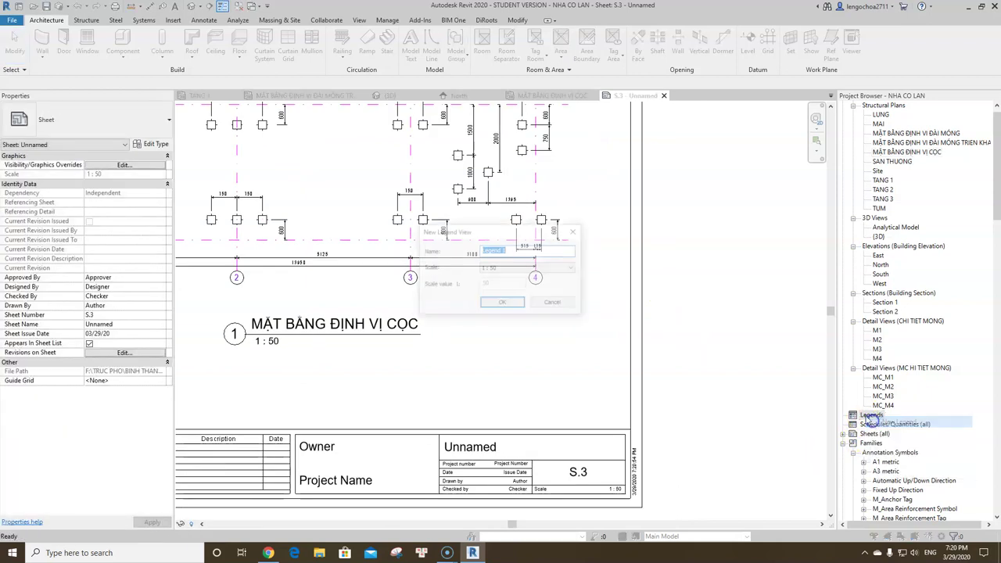
{"action": "key", "text": "Escape"}
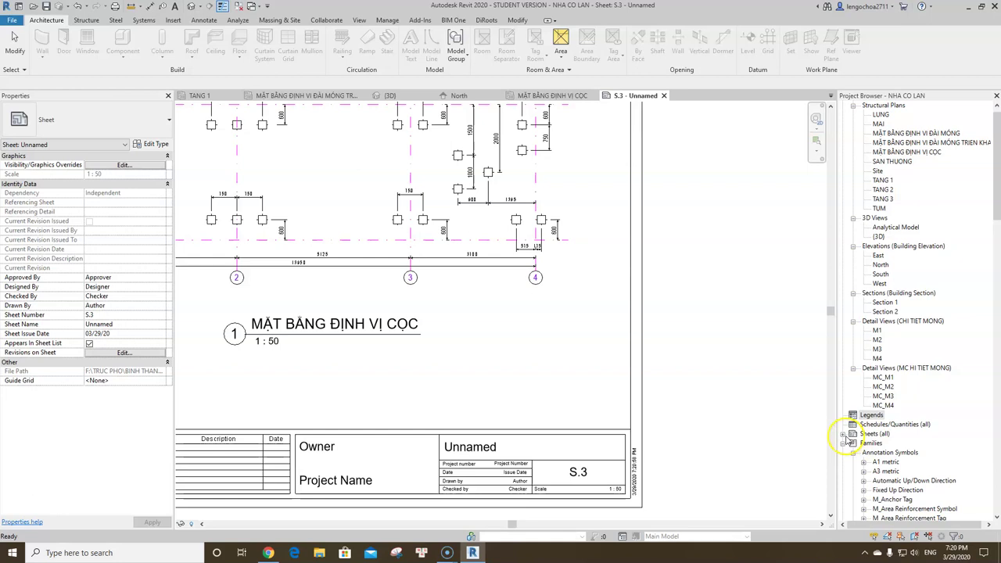
Create Legend 1 and try placing it on sheet S.3, dismissing the empty-view warnings
{"action": "right_click", "coordinate": [867, 416]}
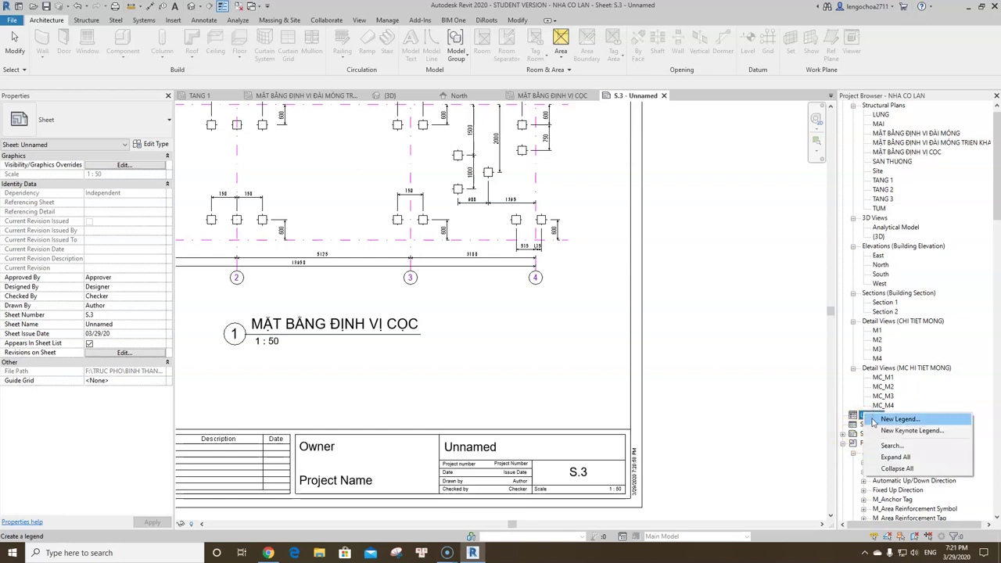
{"action": "left_click", "coordinate": [508, 308]}
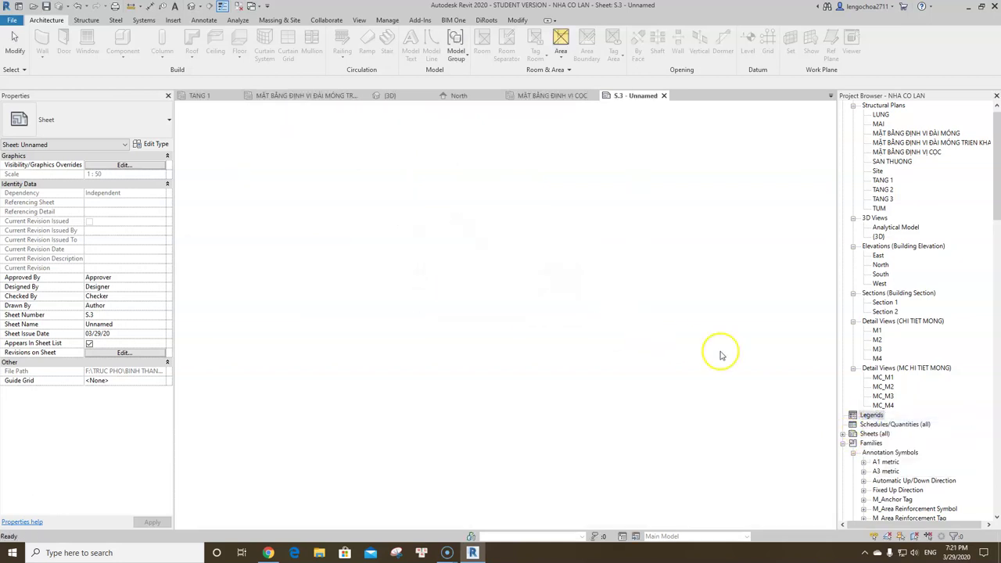
{"action": "left_click", "coordinate": [843, 416]}
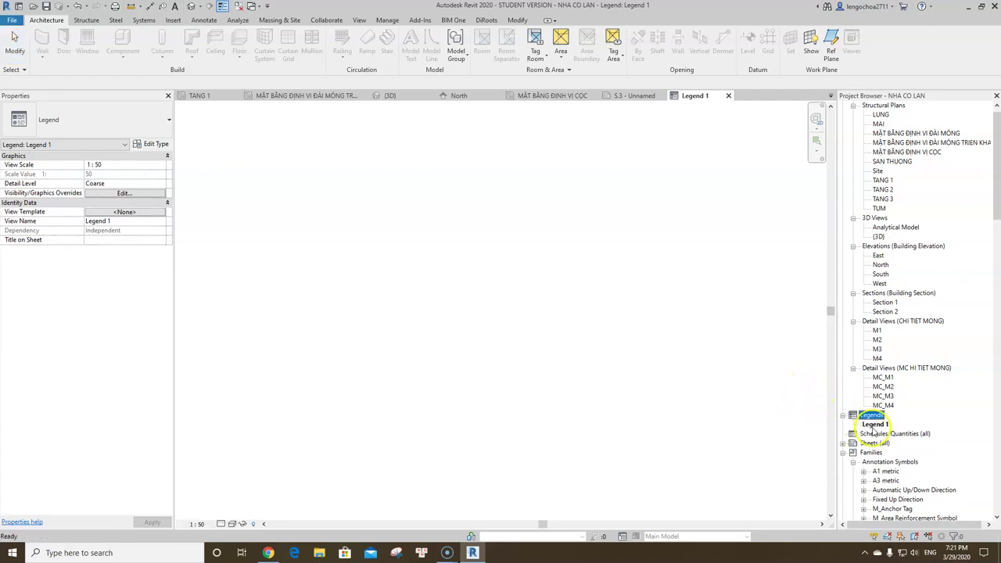
{"action": "left_click", "coordinate": [634, 96]}
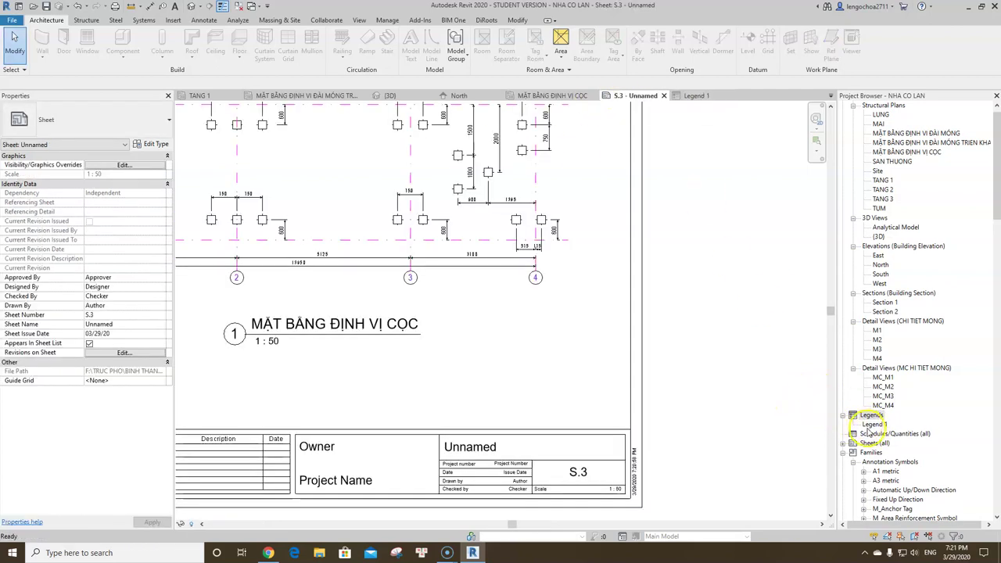
{"action": "left_click_drag", "start_coordinate": [874, 424], "coordinate": [527, 384]}
{"action": "left_click", "coordinate": [564, 276]}
{"action": "left_click_drag", "start_coordinate": [874, 423], "coordinate": [497, 384]}
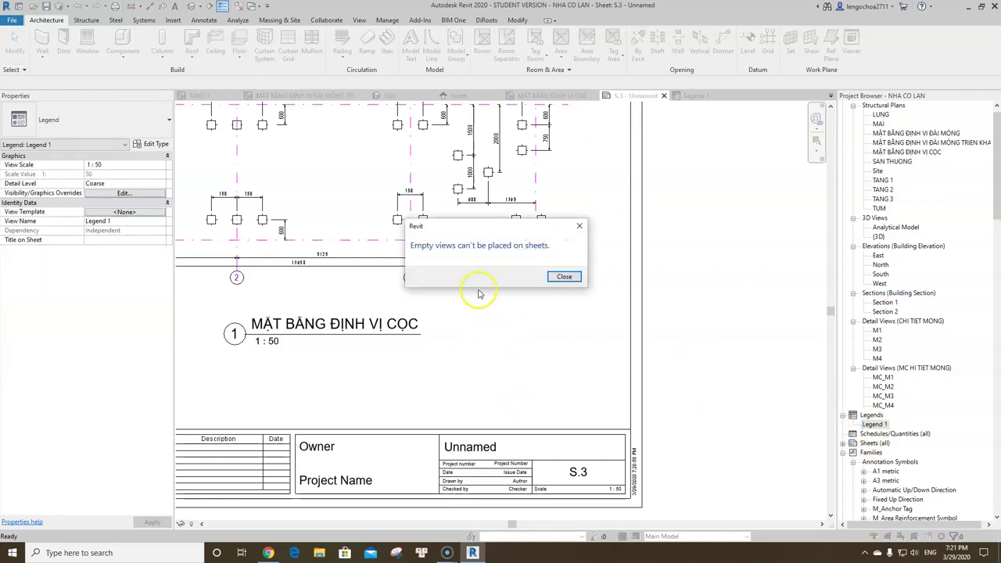
{"action": "left_click", "coordinate": [580, 226]}
Add the placeholder text note 'ĐUAW' inside Legend 1
{"action": "double_click", "coordinate": [875, 423]}
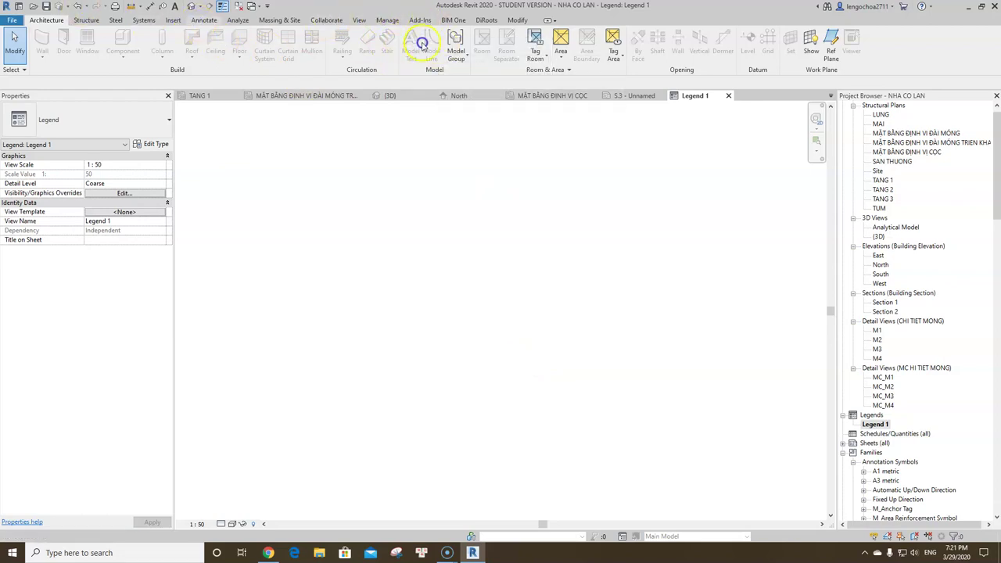
{"action": "scroll", "coordinate": [421, 43], "scroll_direction": "down", "scroll_amount": 5}
{"action": "left_click", "coordinate": [448, 50]}
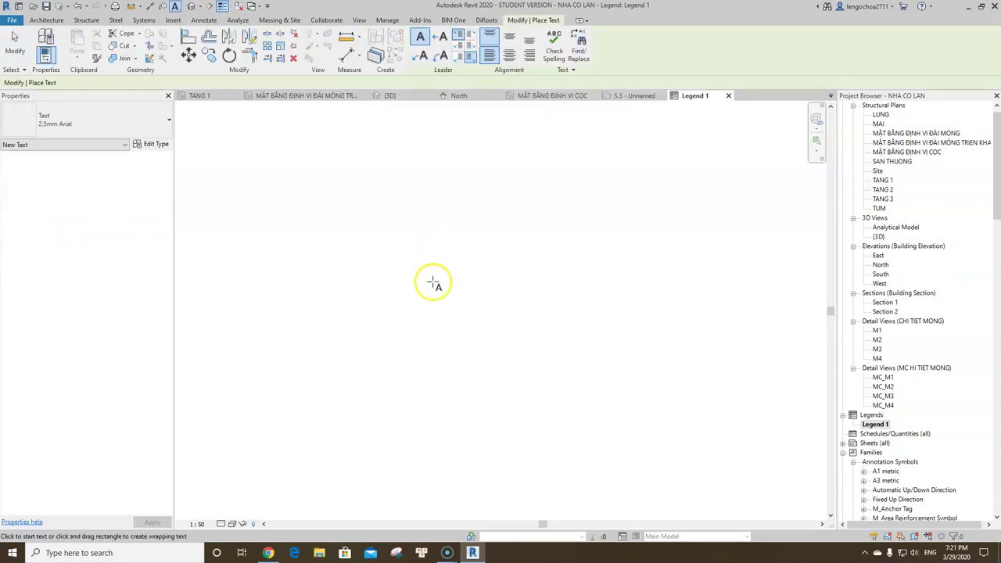
{"action": "left_click", "coordinate": [446, 297]}
{"action": "left_click", "coordinate": [457, 325]}
{"action": "key", "text": "Escape"}
{"action": "key", "text": "Escape"}
Place Legend 1 on sheet S.3 beside the plan title with the No Title viewport type
{"action": "left_click", "coordinate": [629, 102]}
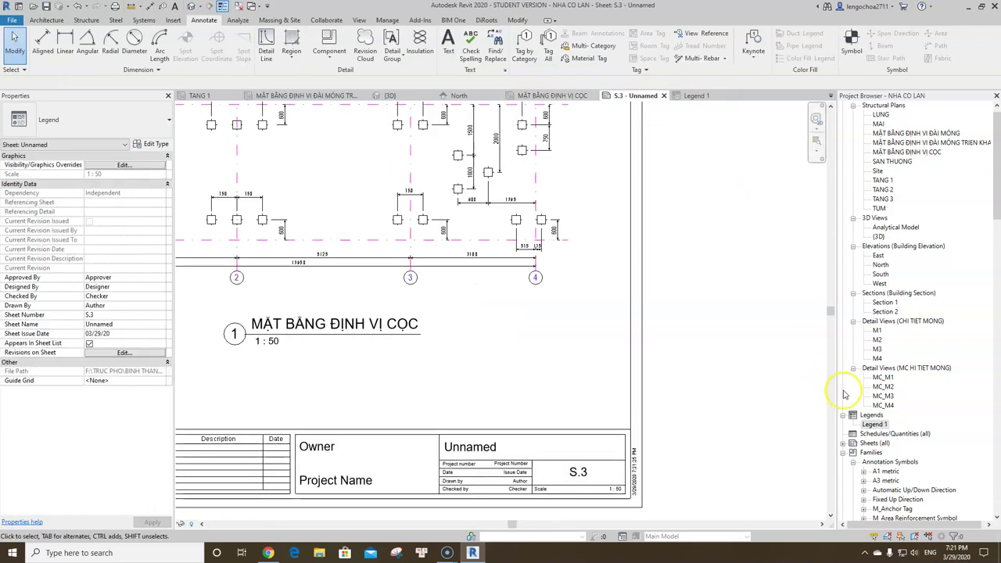
{"action": "left_click_drag", "start_coordinate": [875, 424], "coordinate": [495, 383]}
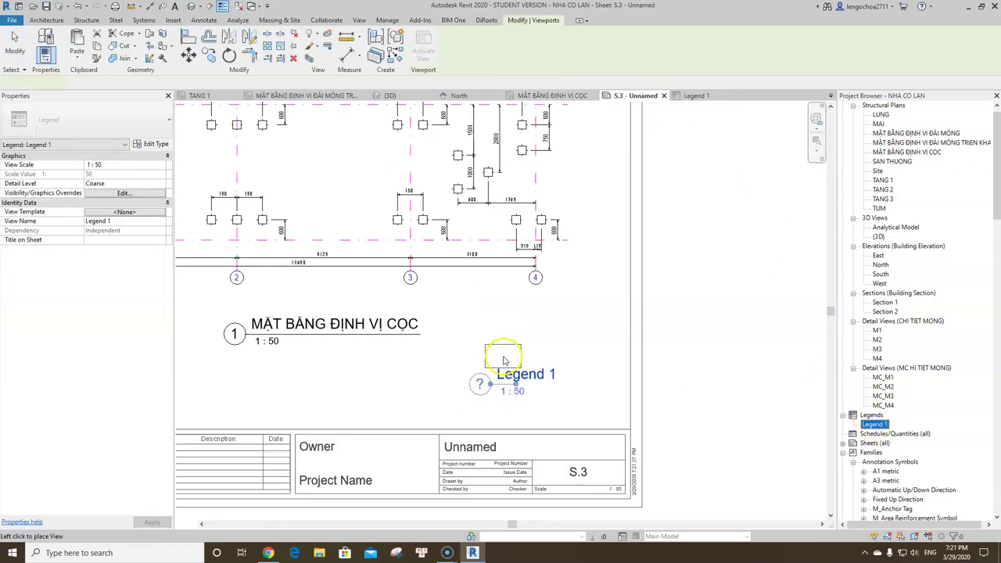
{"action": "left_click", "coordinate": [505, 358]}
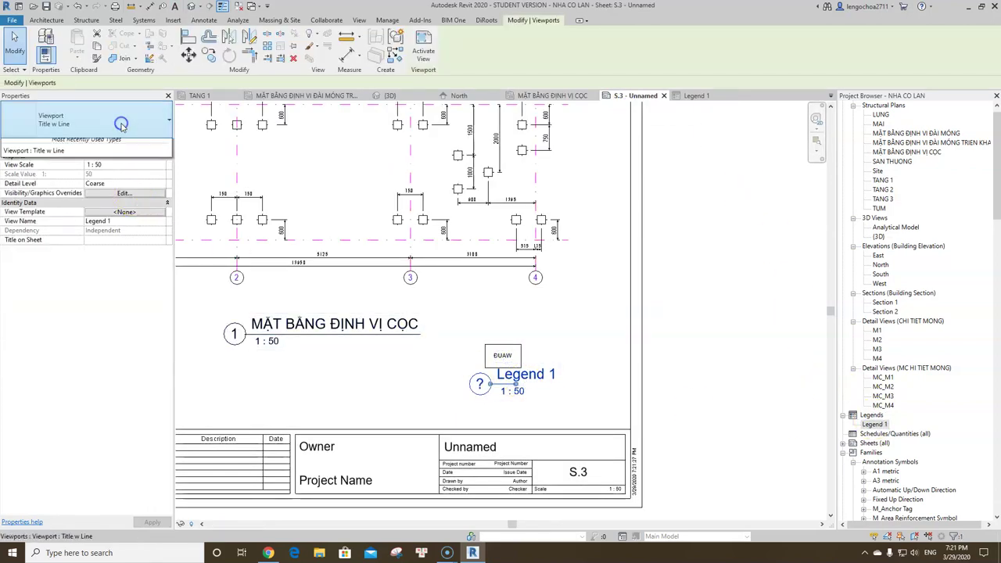
{"action": "left_click", "coordinate": [94, 119]}
{"action": "left_click", "coordinate": [85, 167]}
{"action": "left_click", "coordinate": [706, 339]}
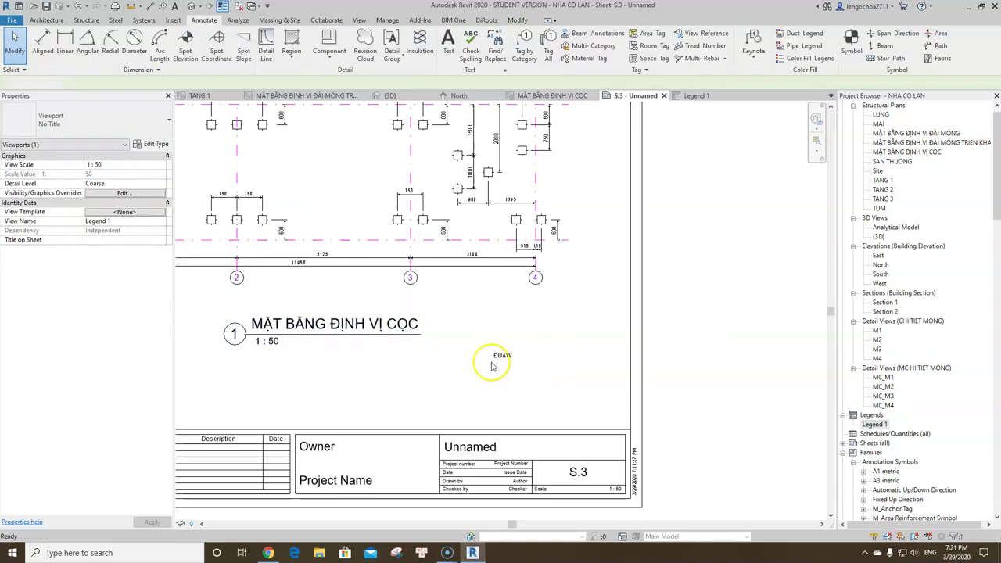
{"action": "scroll", "coordinate": [490, 360], "scroll_direction": "up", "scroll_amount": 3}
In Legend 1, replace the placeholder note with GHI CHÚ CỌC and widen its box
{"action": "double_click", "coordinate": [874, 424]}
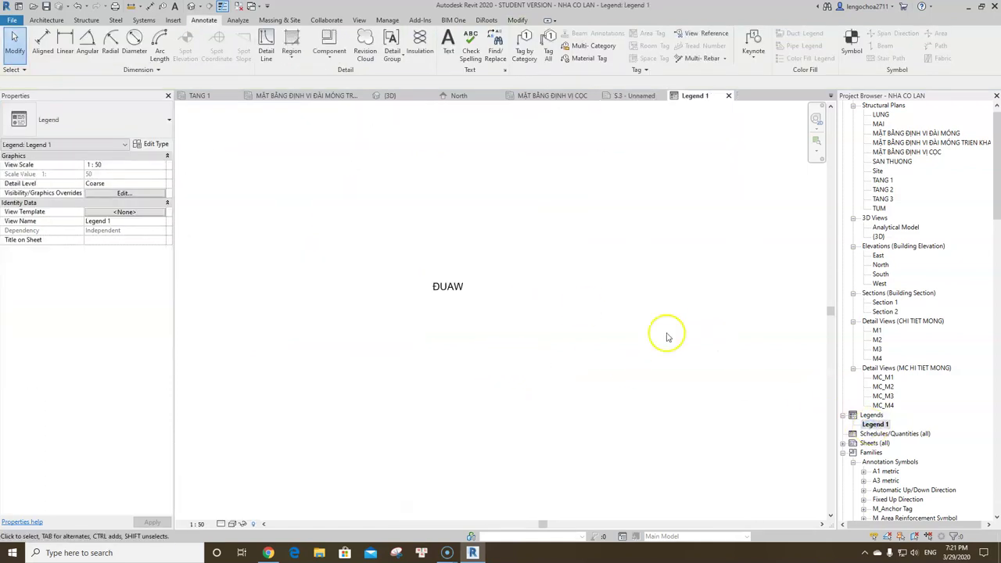
{"action": "double_click", "coordinate": [457, 289]}
{"action": "type", "text": "GHI CHÚ CỌC"}
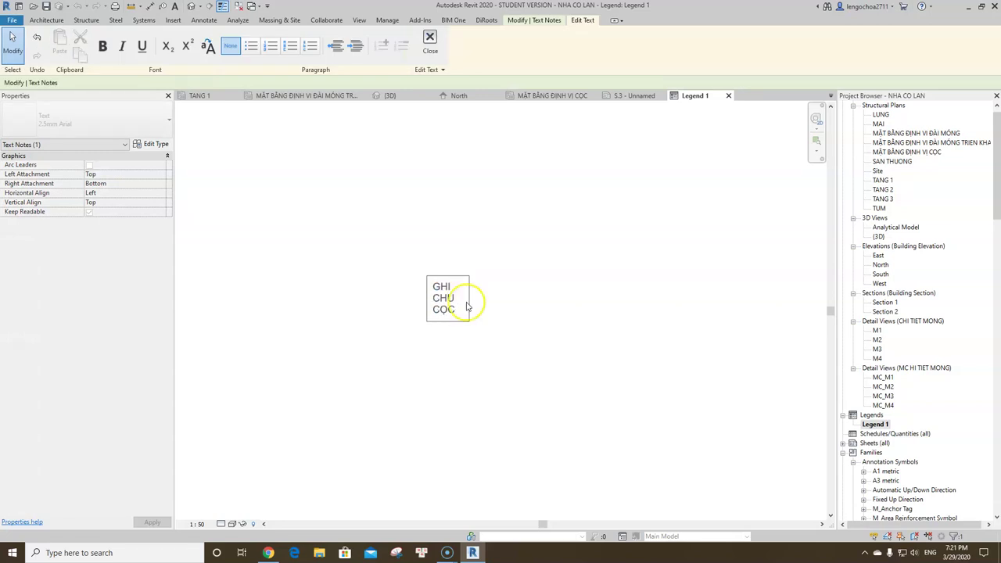
{"action": "left_click", "coordinate": [505, 301]}
{"action": "left_click_drag", "start_coordinate": [469, 298], "coordinate": [515, 292]}
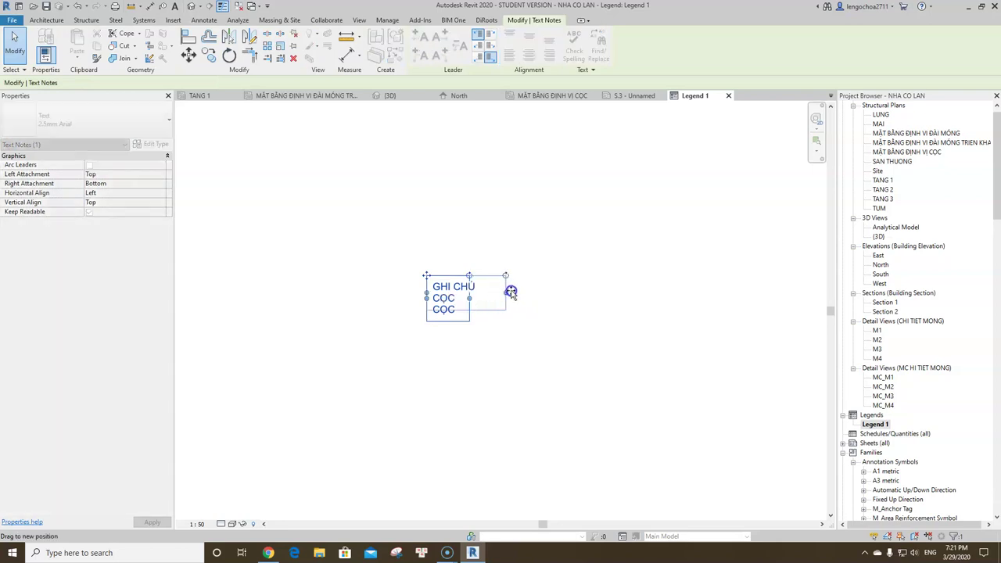
Add the lines 1 and 23 below the GHI CHÚ CỌC heading
{"action": "double_click", "coordinate": [503, 292]}
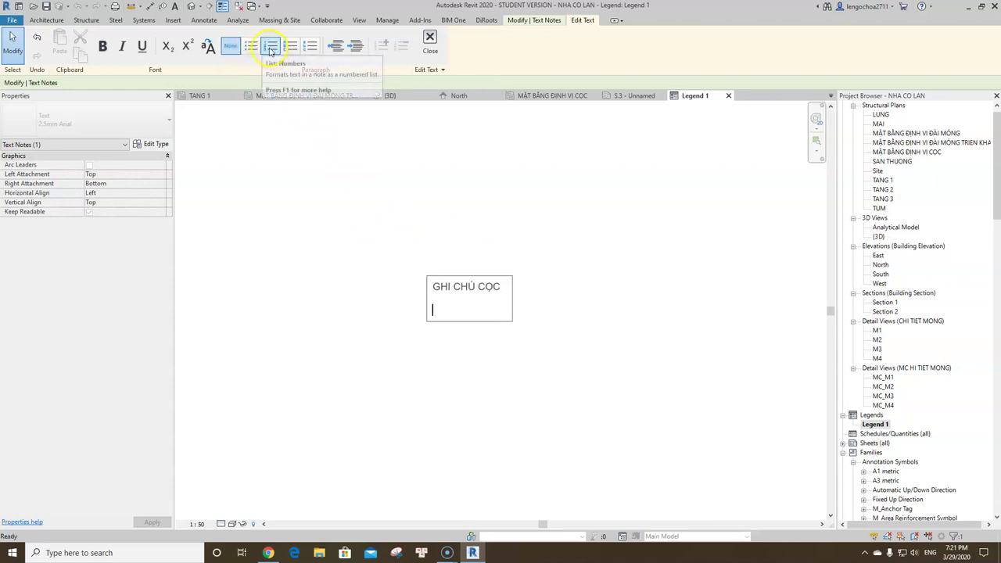
{"action": "key", "text": "Return"}
{"action": "type", "text": "23"}
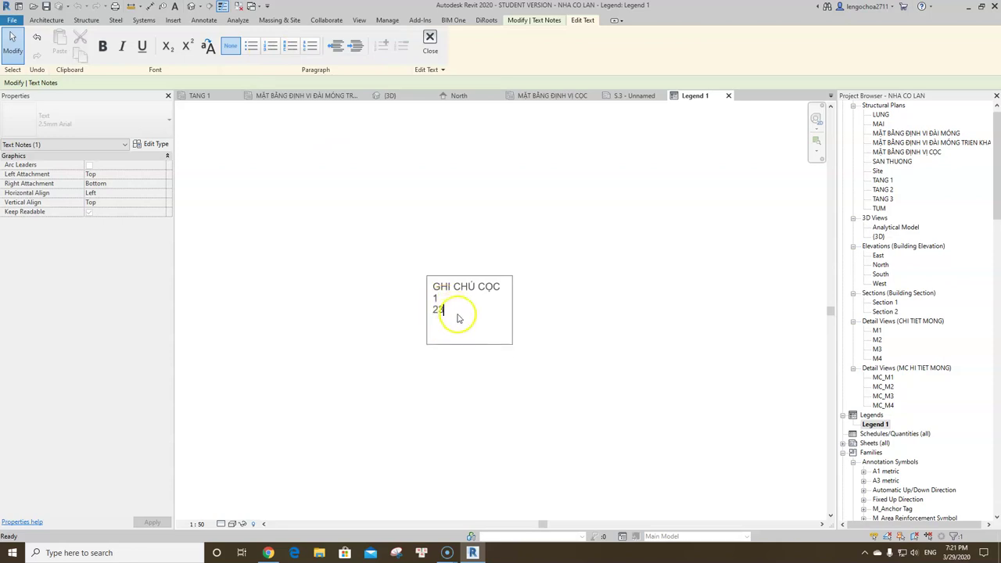
{"action": "left_click", "coordinate": [544, 335]}
{"action": "left_click", "coordinate": [530, 373]}
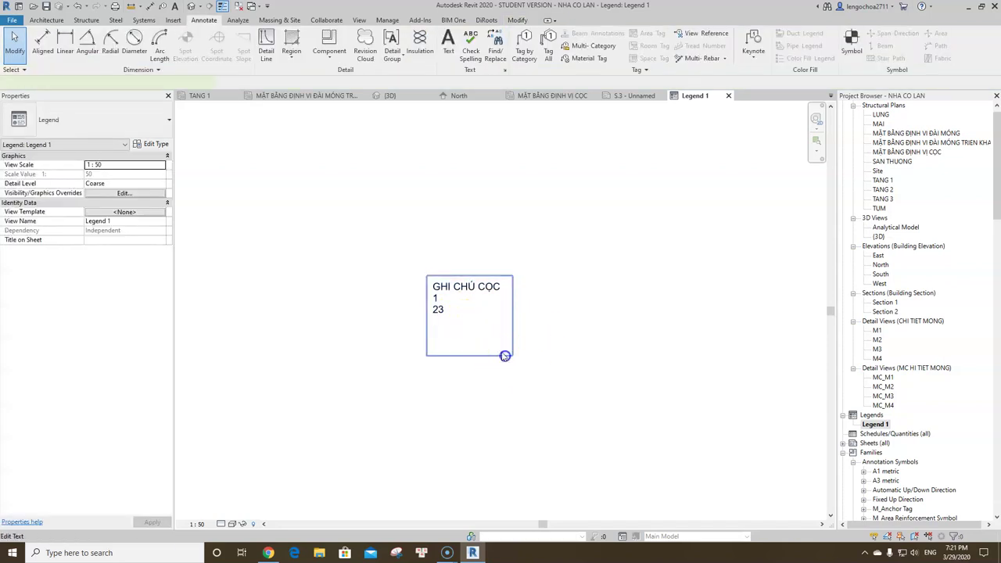
{"action": "left_click", "coordinate": [495, 340]}
{"action": "left_click", "coordinate": [679, 407]}
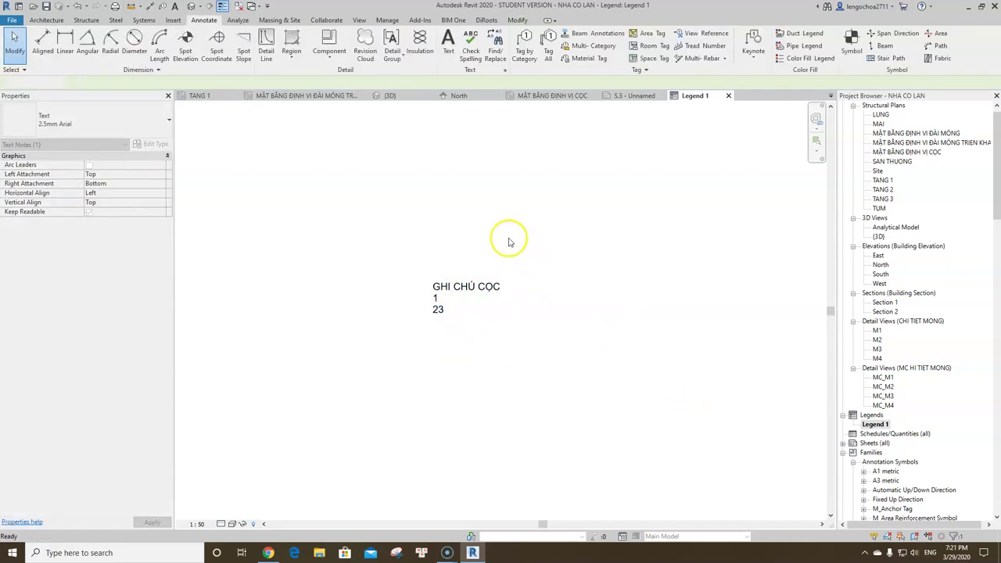
{"action": "scroll", "coordinate": [510, 239], "scroll_direction": "down", "scroll_amount": 2}
{"action": "scroll", "coordinate": [488, 266], "scroll_direction": "up", "scroll_amount": 2}
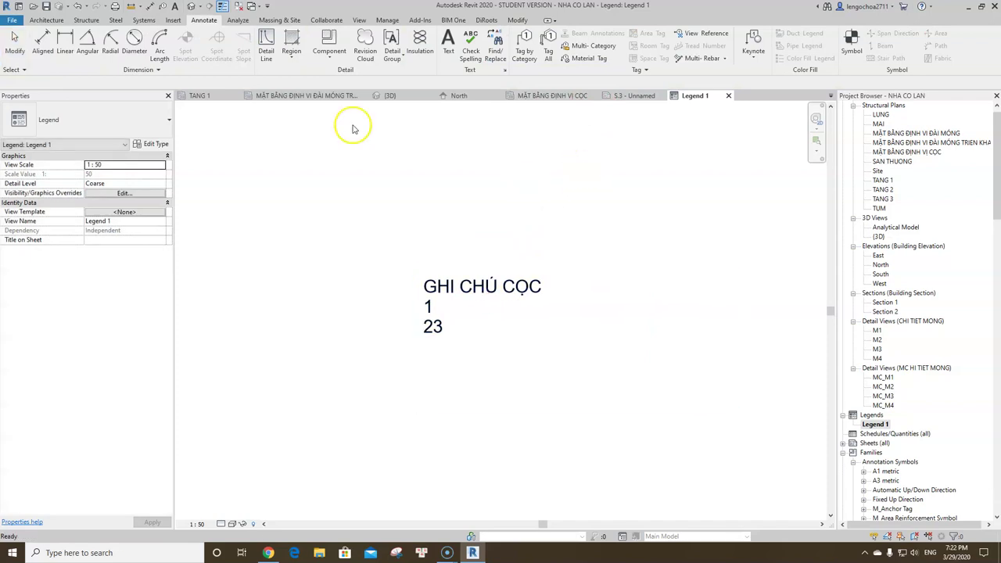
Draw a Hidden Lines rectangle around the notes using the DL detail line tool
{"action": "key", "text": "d"}
{"action": "key", "text": "l"}
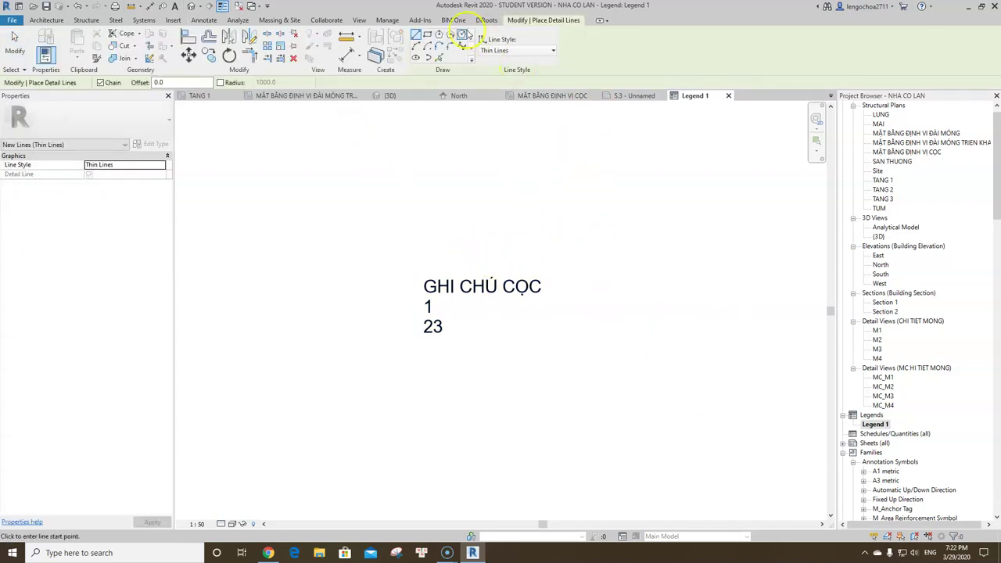
{"action": "left_click", "coordinate": [494, 51]}
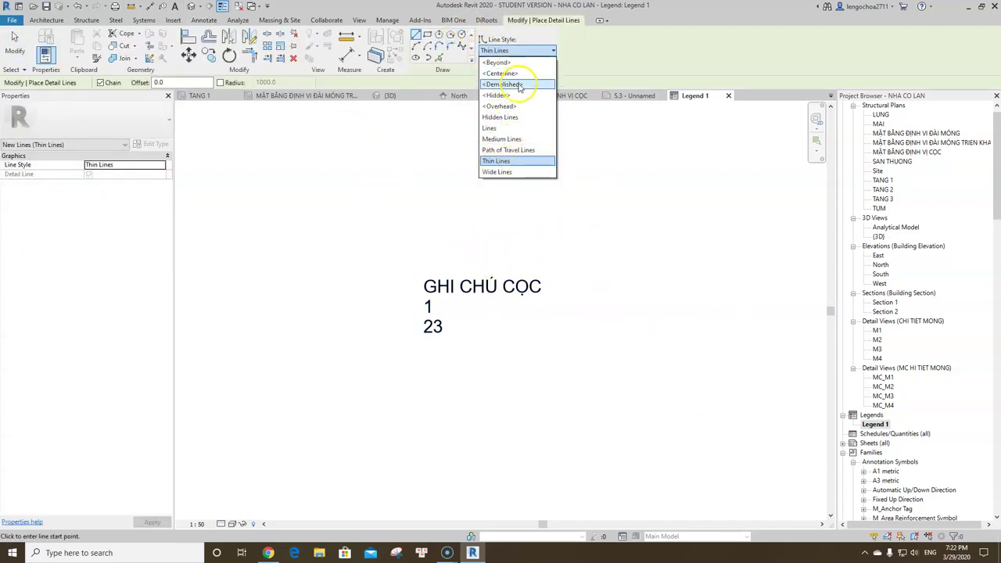
{"action": "left_click", "coordinate": [513, 118]}
{"action": "left_click", "coordinate": [427, 35]}
{"action": "left_click", "coordinate": [417, 285]}
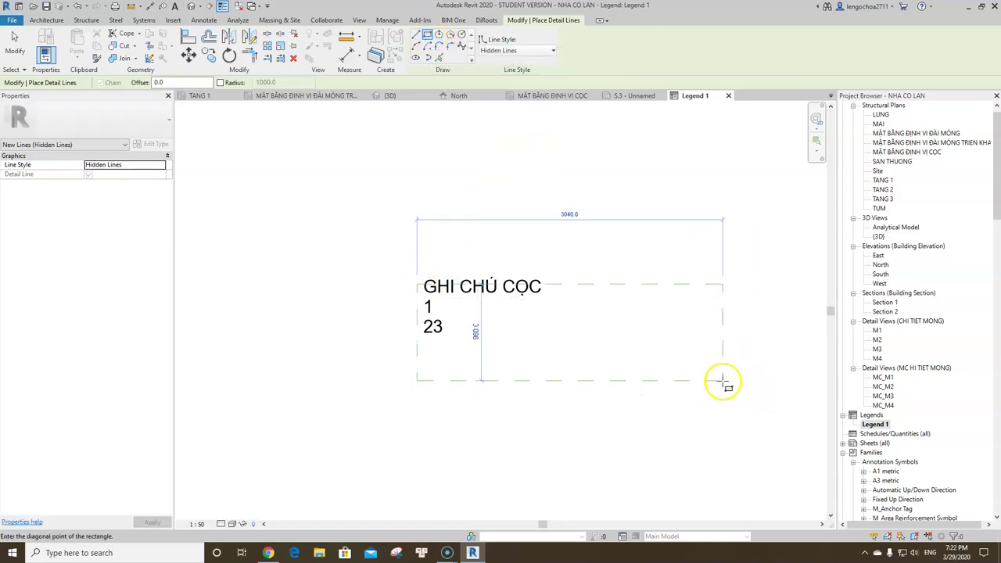
{"action": "left_click", "coordinate": [739, 404]}
{"action": "key", "text": "Escape"}
{"action": "key", "text": "Escape"}
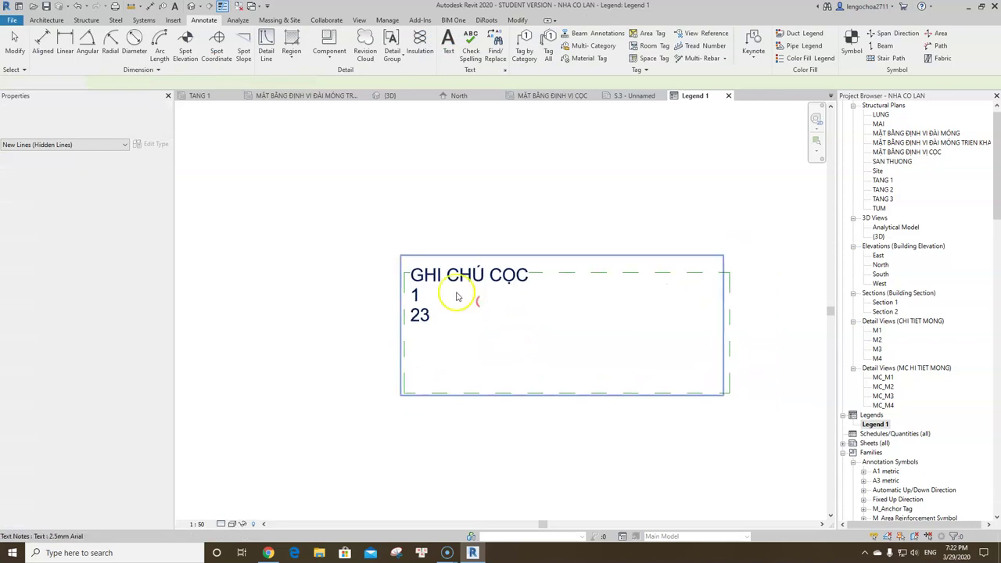
{"action": "key", "text": "Escape"}
Return to sheet S.3 to view the boxed notes legend
{"action": "scroll", "coordinate": [486, 189], "scroll_direction": "down", "scroll_amount": 2}
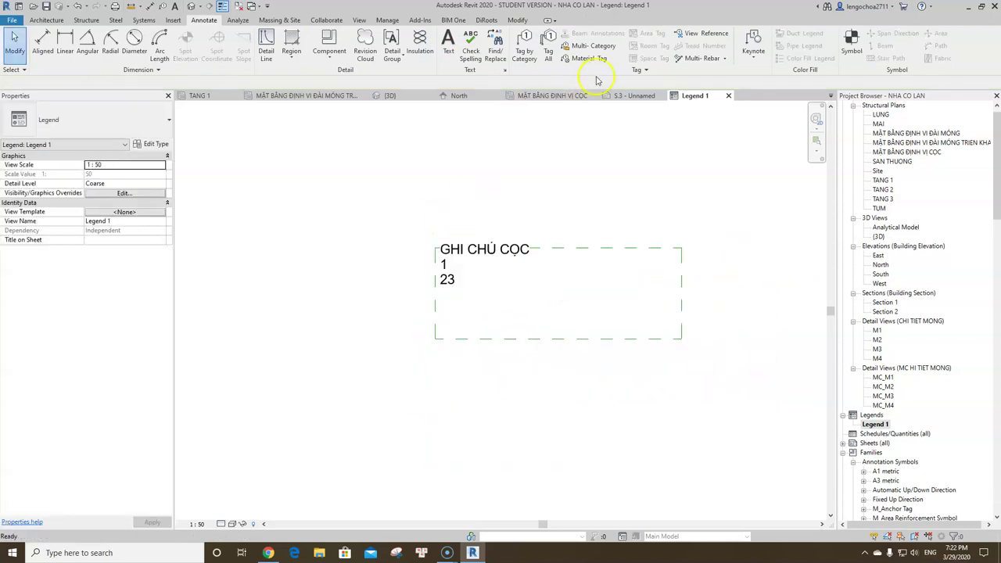
{"action": "left_click", "coordinate": [632, 96]}
{"action": "scroll", "coordinate": [610, 258], "scroll_direction": "down", "scroll_amount": 2}
{"action": "scroll", "coordinate": [516, 307], "scroll_direction": "up", "scroll_amount": 2}
{"action": "scroll", "coordinate": [514, 306], "scroll_direction": "down", "scroll_amount": 1}
{"action": "scroll", "coordinate": [484, 293], "scroll_direction": "down", "scroll_amount": 2}
{"action": "scroll", "coordinate": [547, 289], "scroll_direction": "down", "scroll_amount": 2}
{"action": "scroll", "coordinate": [547, 321], "scroll_direction": "down", "scroll_amount": 1}
{"action": "scroll", "coordinate": [547, 333], "scroll_direction": "up", "scroll_amount": 1}
Recentre sheet S.3 and activate the pile location plan viewport for editing
{"action": "scroll", "coordinate": [537, 261], "scroll_direction": "up", "scroll_amount": 1}
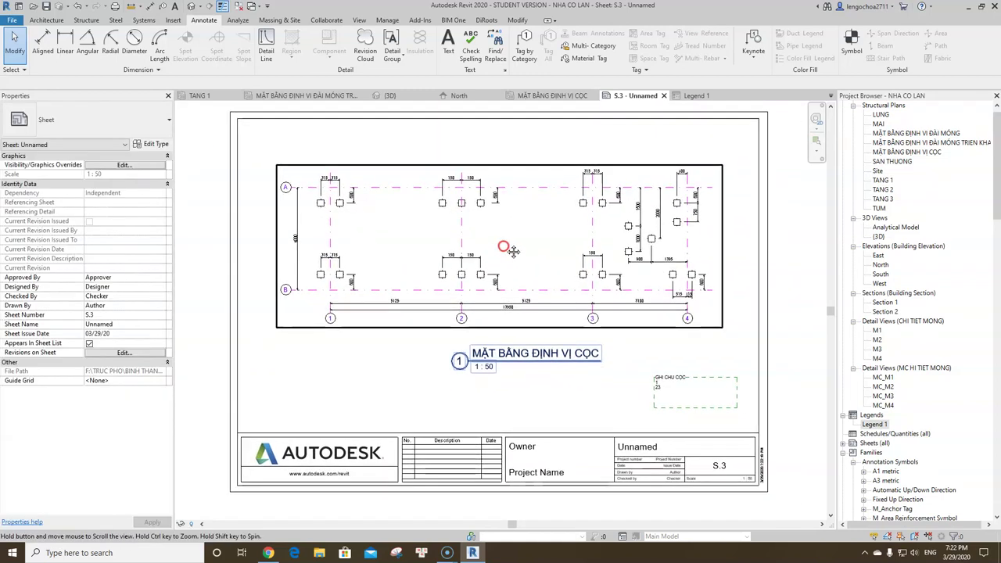
{"action": "middle_click_drag", "start_coordinate": [447, 279], "coordinate": [436, 319]}
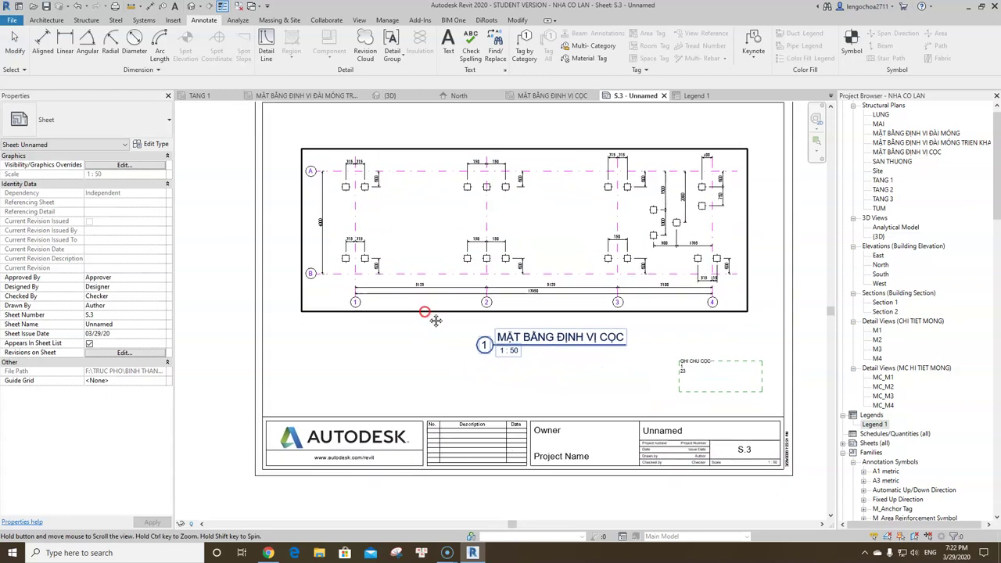
{"action": "middle_click_drag", "start_coordinate": [719, 331], "coordinate": [694, 331]}
{"action": "middle_click_drag", "start_coordinate": [448, 229], "coordinate": [456, 241]}
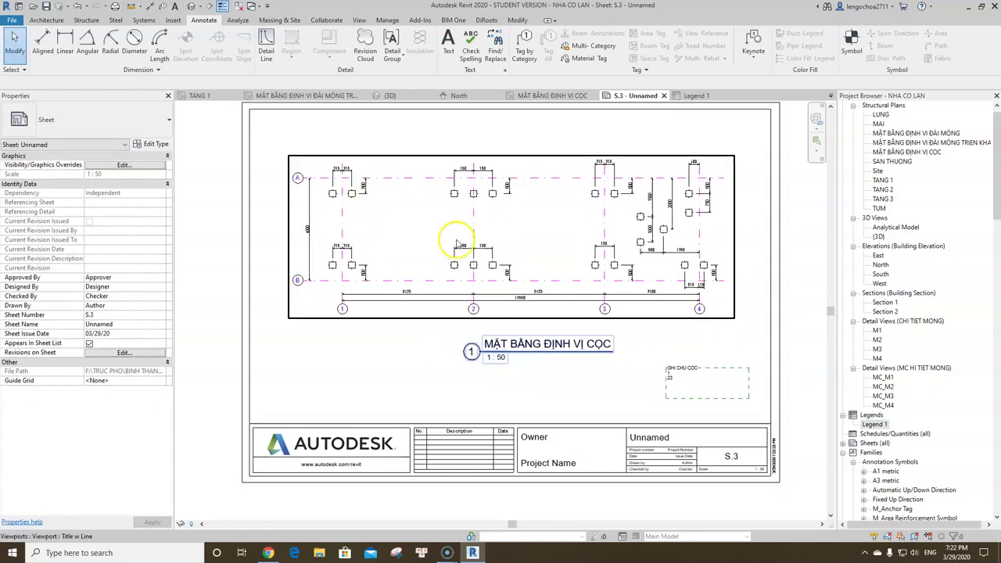
{"action": "scroll", "coordinate": [460, 245], "scroll_direction": "up", "scroll_amount": 1}
{"action": "key", "text": "Escape"}
{"action": "middle_click_drag", "start_coordinate": [552, 280], "coordinate": [525, 293]}
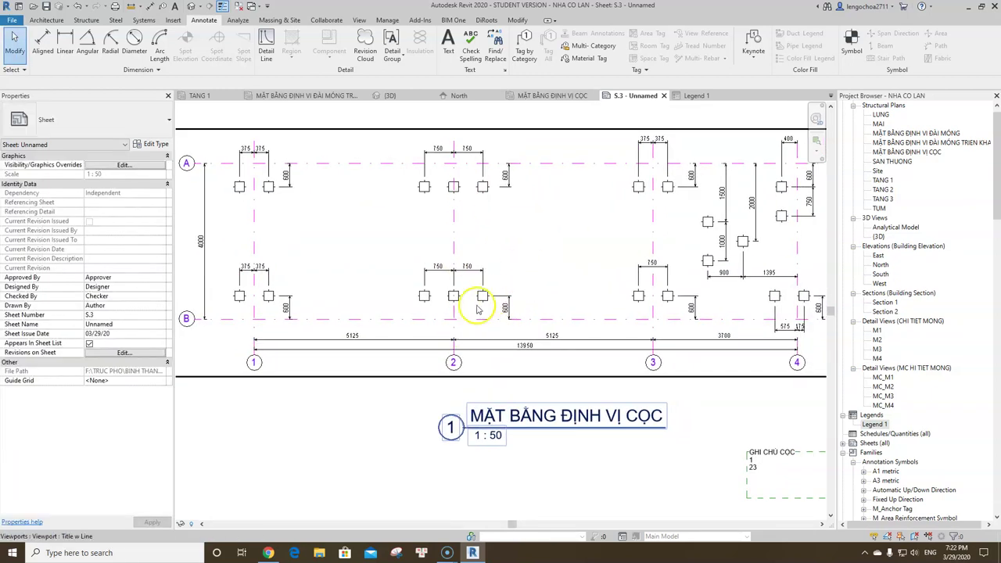
{"action": "scroll", "coordinate": [480, 258], "scroll_direction": "down", "scroll_amount": 1}
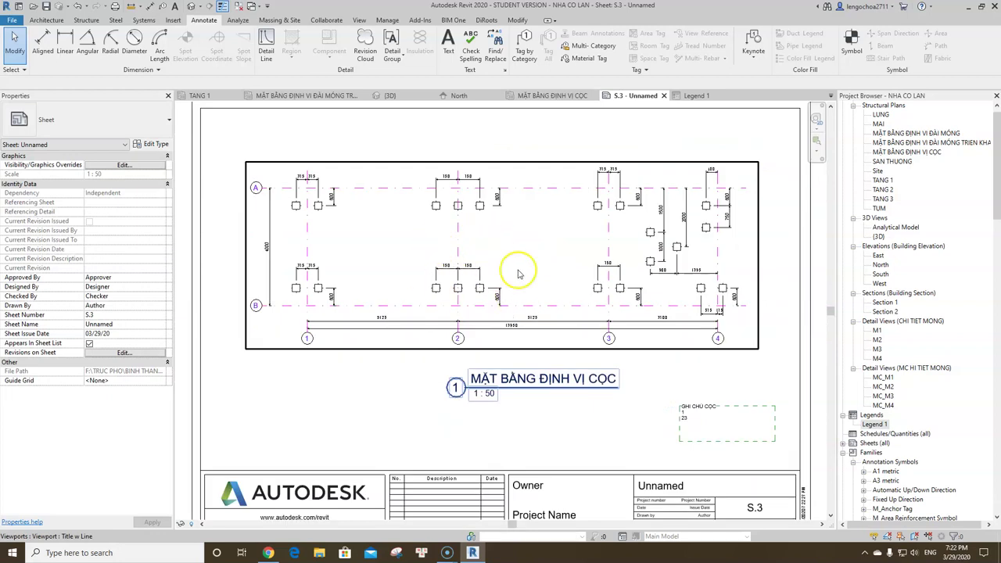
{"action": "scroll", "coordinate": [547, 262], "scroll_direction": "up", "scroll_amount": 1}
{"action": "scroll", "coordinate": [626, 249], "scroll_direction": "up", "scroll_amount": 1}
{"action": "scroll", "coordinate": [602, 270], "scroll_direction": "down", "scroll_amount": 1}
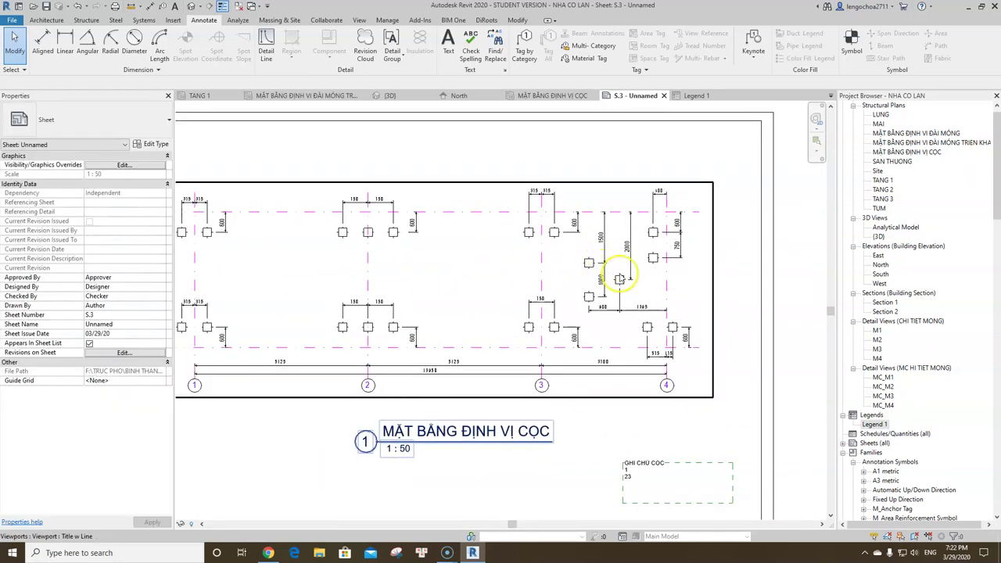
{"action": "scroll", "coordinate": [649, 252], "scroll_direction": "down", "scroll_amount": 1}
{"action": "scroll", "coordinate": [418, 260], "scroll_direction": "up", "scroll_amount": 2}
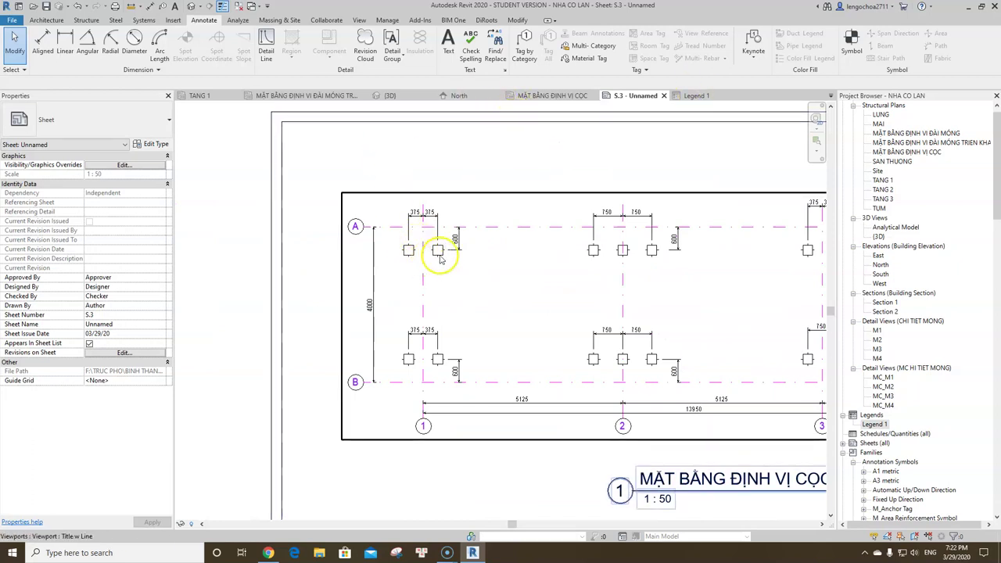
{"action": "double_click", "coordinate": [440, 258]}
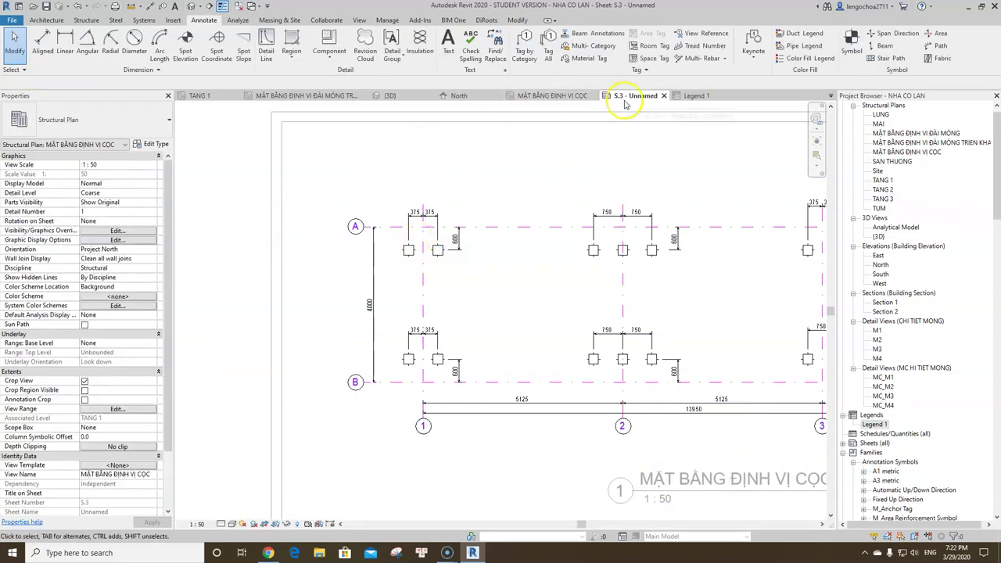
Open the MẶT BẰNG ĐỊNH VỊ CỌC plan and zoom in on the left pile at grid A
{"action": "left_click", "coordinate": [583, 95]}
{"action": "scroll", "coordinate": [297, 208], "scroll_direction": "up", "scroll_amount": 3}
{"action": "scroll", "coordinate": [545, 241], "scroll_direction": "up", "scroll_amount": 2}
{"action": "left_click", "coordinate": [535, 266]}
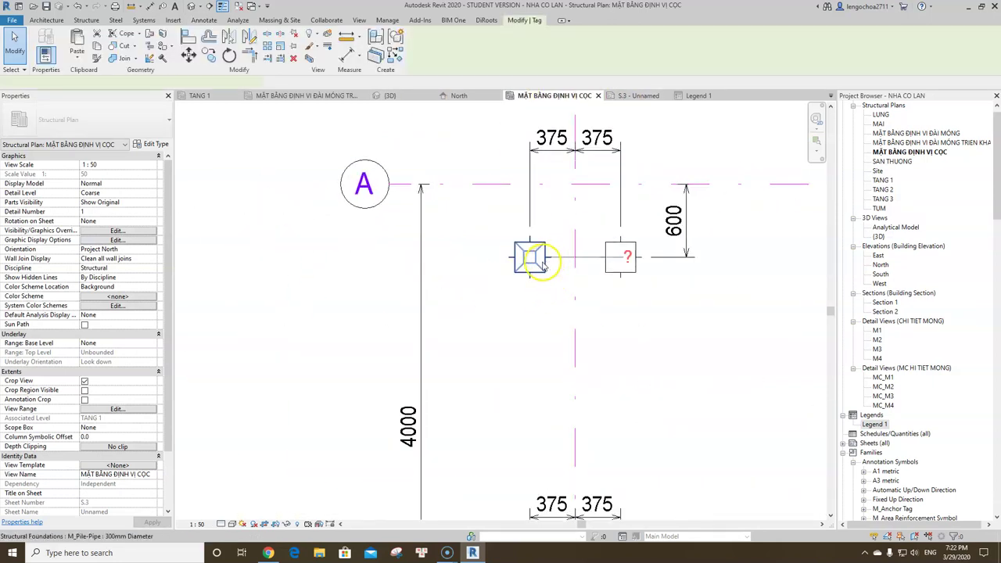
{"action": "left_click", "coordinate": [529, 286]}
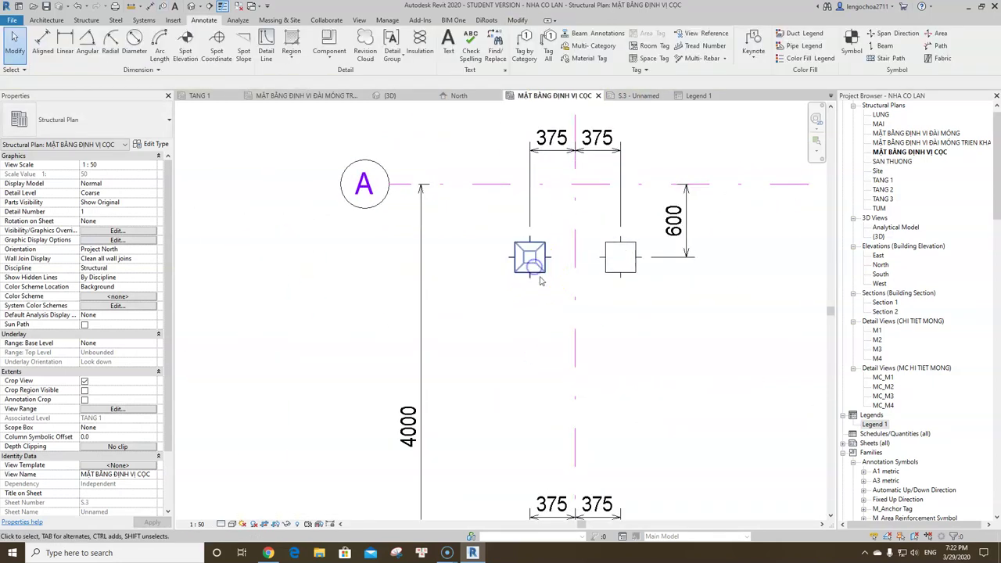
{"action": "left_click", "coordinate": [536, 272]}
{"action": "scroll", "coordinate": [516, 235], "scroll_direction": "down", "scroll_amount": 1}
{"action": "scroll", "coordinate": [550, 287], "scroll_direction": "down", "scroll_amount": 1}
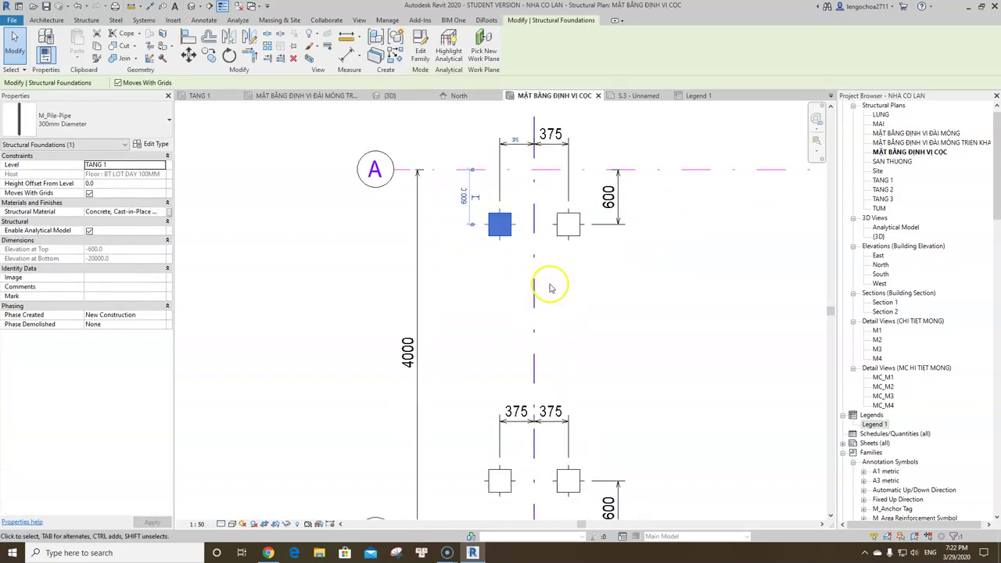
Set the left pile's Mark to 1 in Properties
{"action": "left_click", "coordinate": [496, 272]}
{"action": "left_click", "coordinate": [500, 225]}
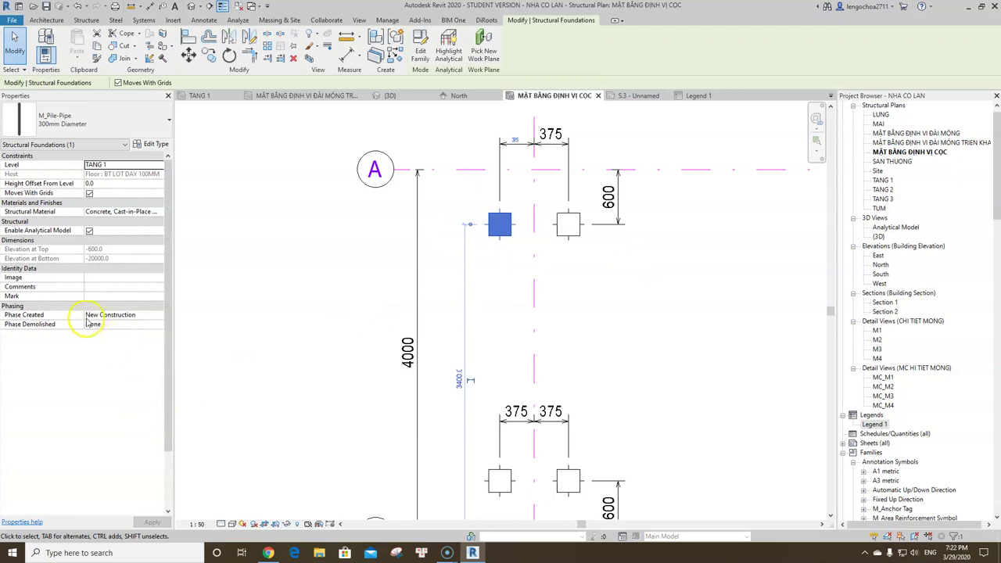
{"action": "left_click", "coordinate": [500, 258]}
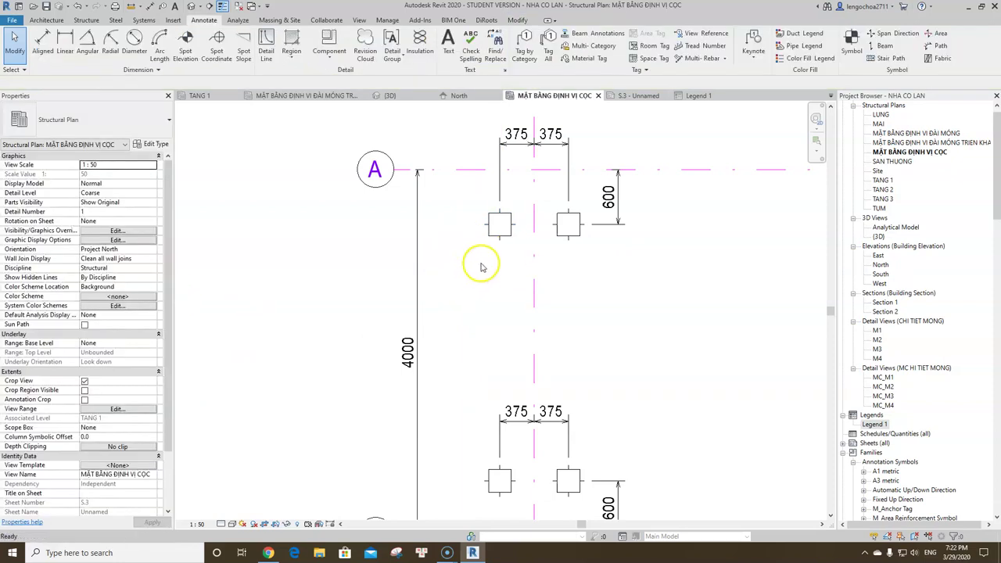
{"action": "left_click", "coordinate": [499, 225]}
{"action": "mouse_move", "coordinate": [86, 312]}
{"action": "left_click", "coordinate": [104, 295]}
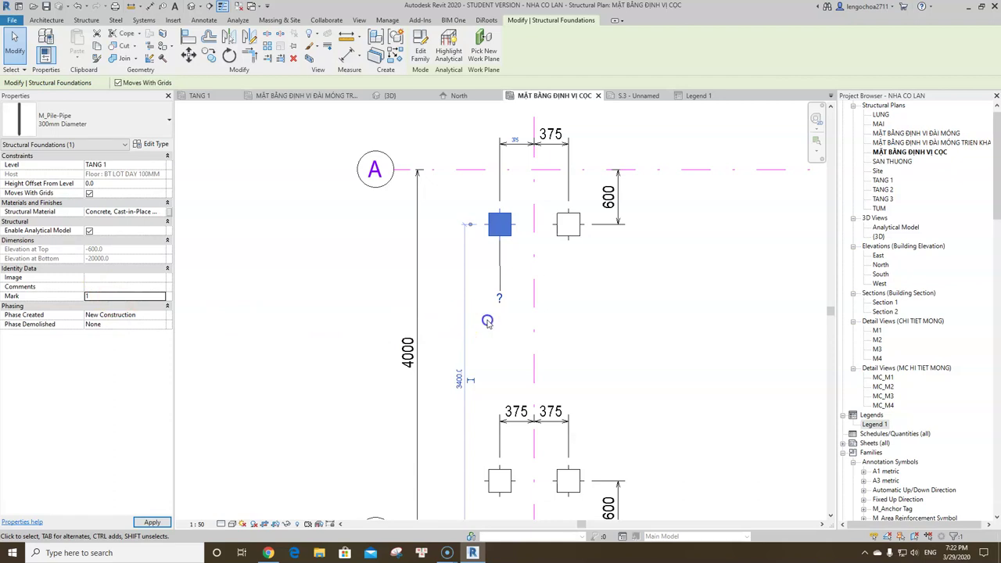
{"action": "left_click", "coordinate": [498, 268]}
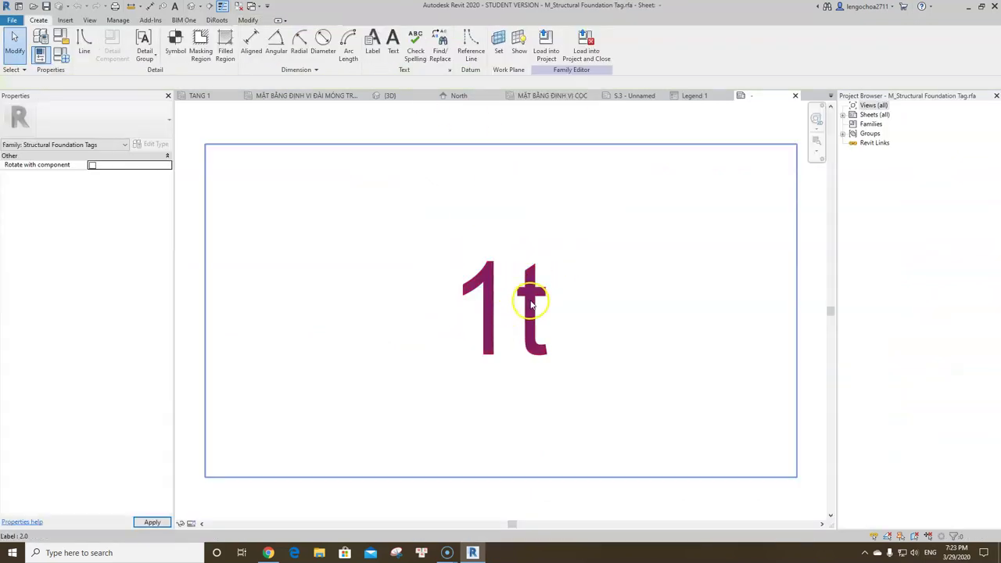
Change the tag label to use the Mark parameter in place of Type Mark
{"action": "left_click", "coordinate": [531, 303]}
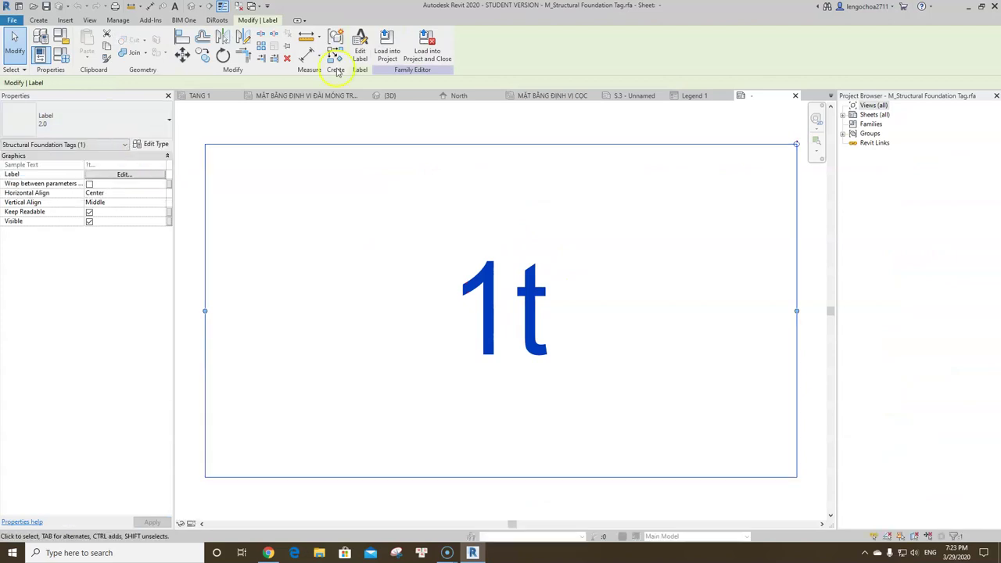
{"action": "left_click", "coordinate": [143, 176]}
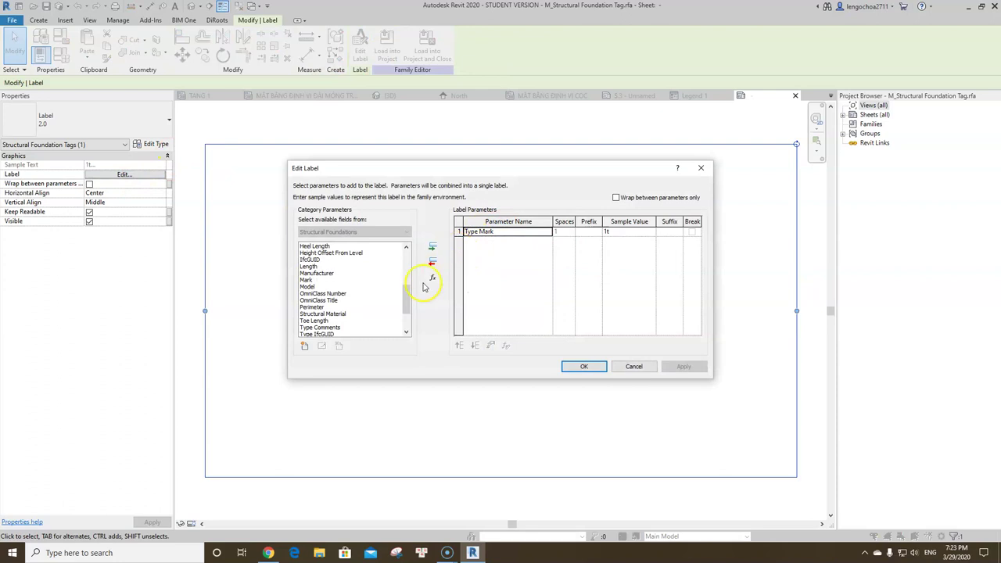
{"action": "scroll", "coordinate": [359, 301], "scroll_direction": "down", "scroll_amount": 2}
{"action": "left_click", "coordinate": [337, 300]}
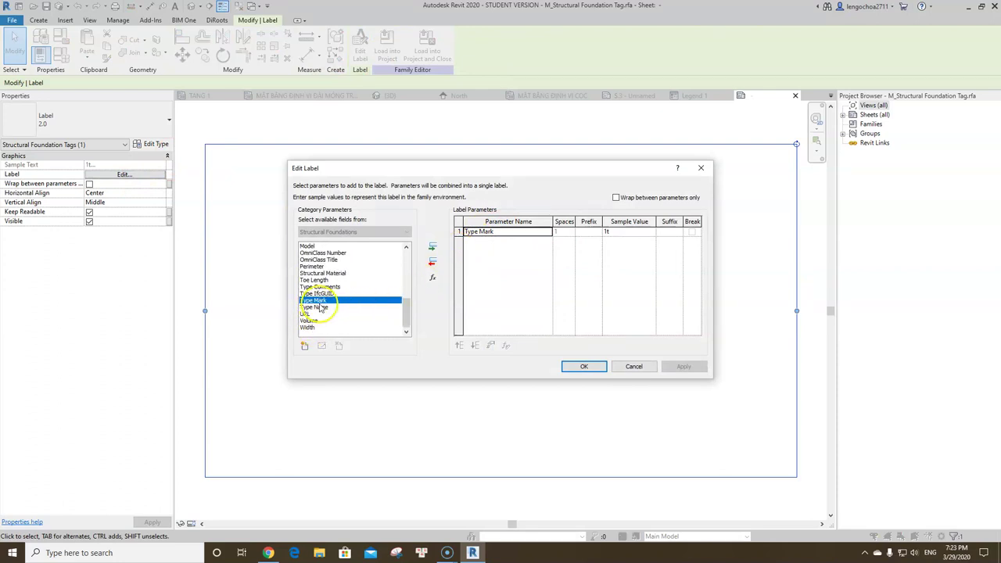
{"action": "left_click", "coordinate": [321, 287]}
{"action": "scroll", "coordinate": [320, 289], "scroll_direction": "up", "scroll_amount": 2}
{"action": "left_click", "coordinate": [317, 247]}
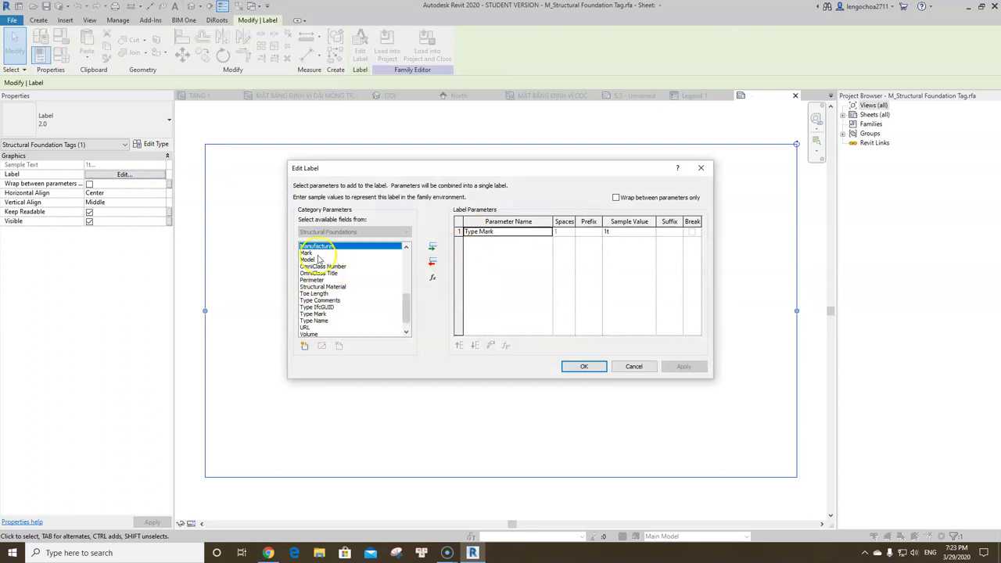
{"action": "left_click", "coordinate": [432, 249]}
{"action": "left_click", "coordinate": [501, 232]}
{"action": "left_click", "coordinate": [432, 262]}
{"action": "left_click", "coordinate": [583, 366]}
{"action": "scroll", "coordinate": [494, 298], "scroll_direction": "down", "scroll_amount": 2}
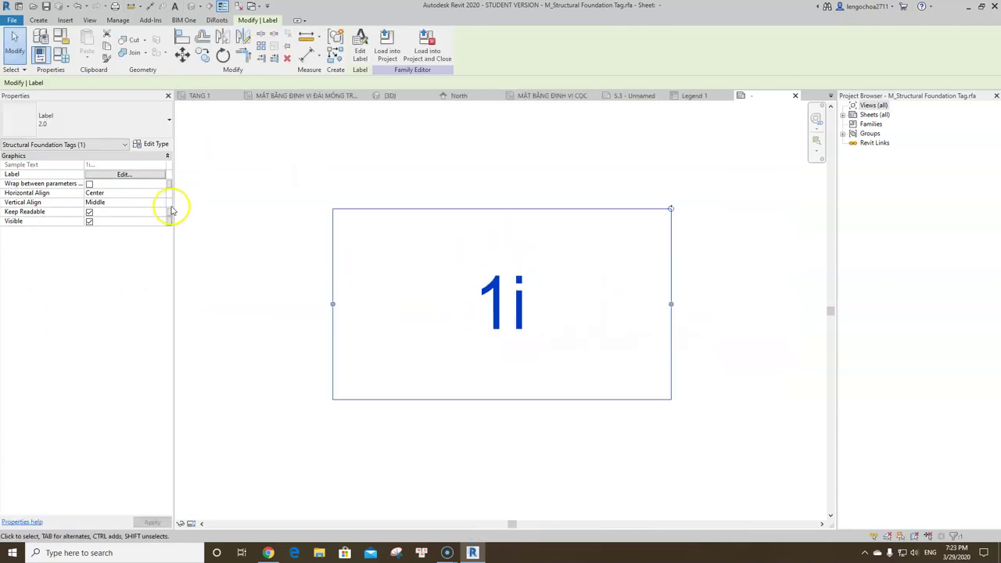
Make the label text red at 2.5 size and load the tag family into the project
{"action": "left_click", "coordinate": [153, 144]}
{"action": "type", "text": "2.5"}
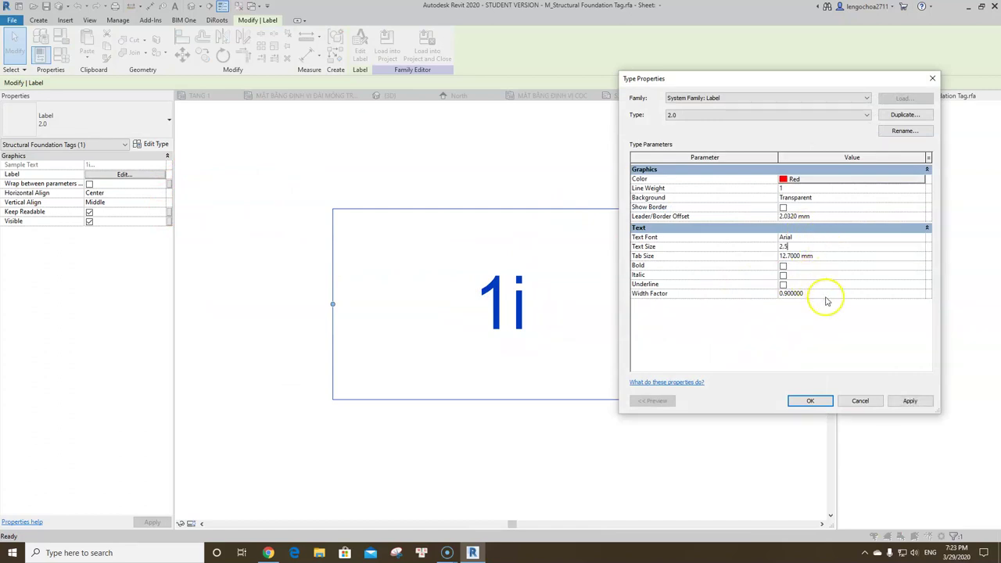
{"action": "left_click", "coordinate": [811, 401]}
{"action": "scroll", "coordinate": [524, 219], "scroll_direction": "down", "scroll_amount": 1}
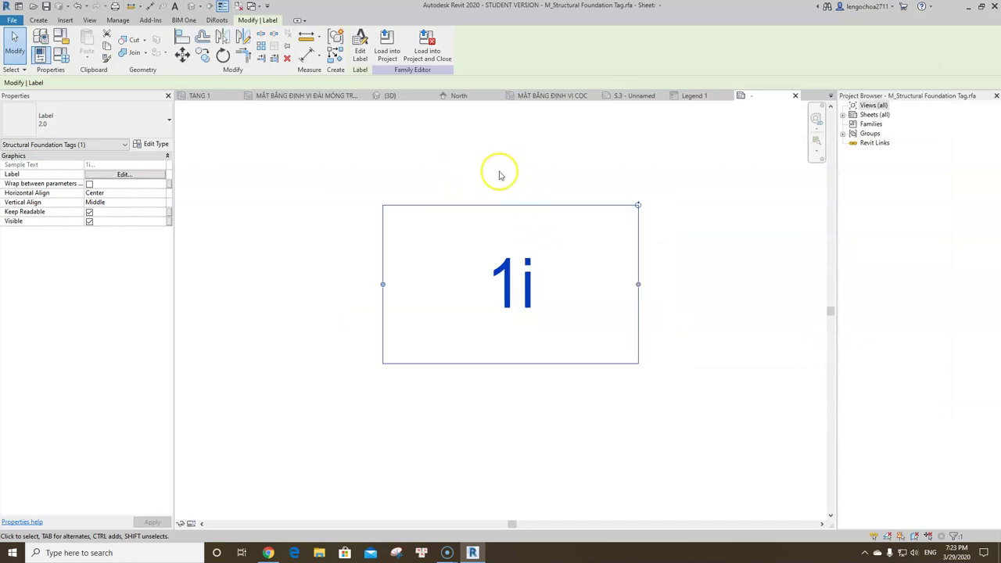
{"action": "left_click", "coordinate": [423, 61]}
{"action": "left_click", "coordinate": [523, 281]}
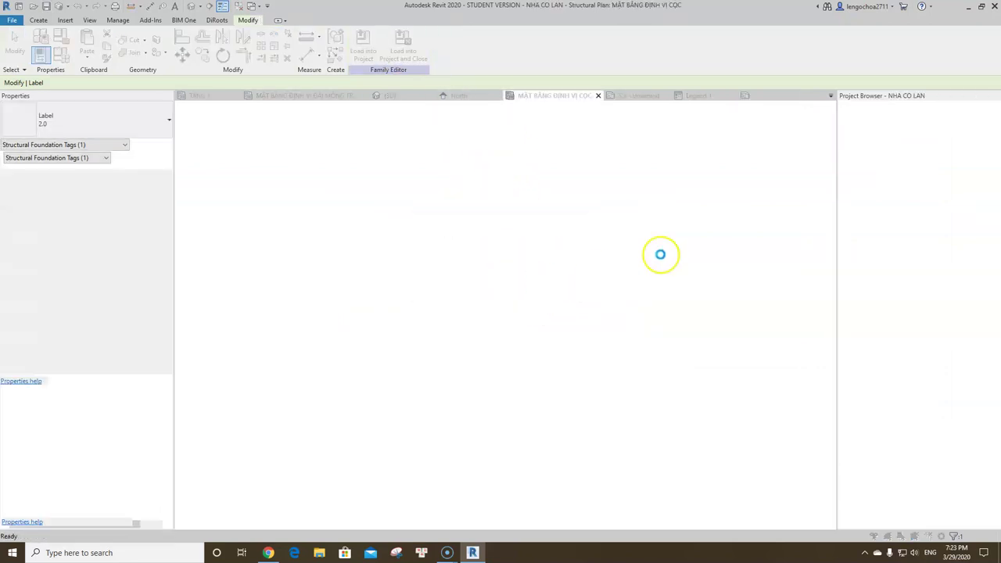
Overwrite the existing tag family, then move tag 1 leaderless into its pile box
{"action": "left_click", "coordinate": [463, 249]}
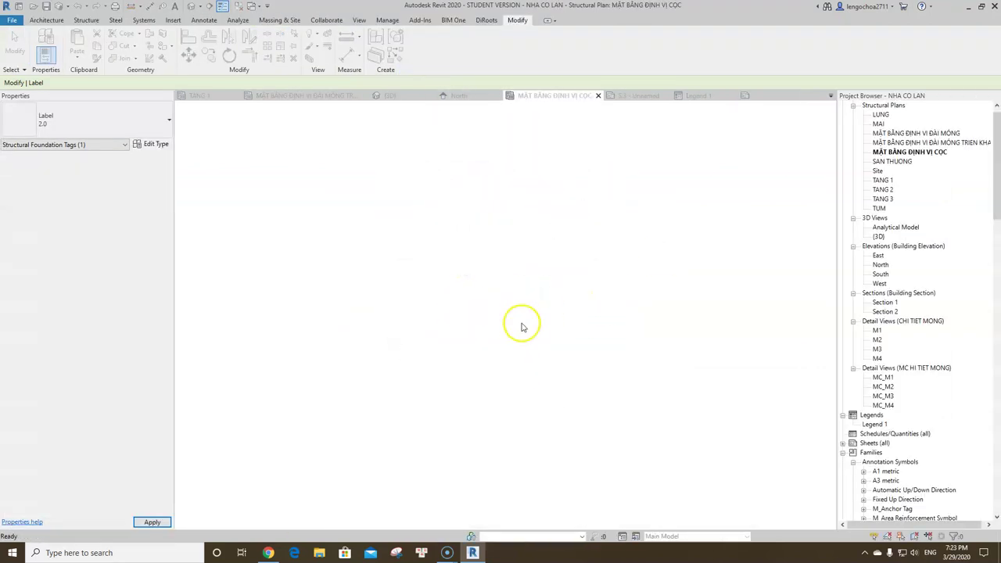
{"action": "scroll", "coordinate": [505, 274], "scroll_direction": "up", "scroll_amount": 2}
{"action": "left_click", "coordinate": [496, 323]}
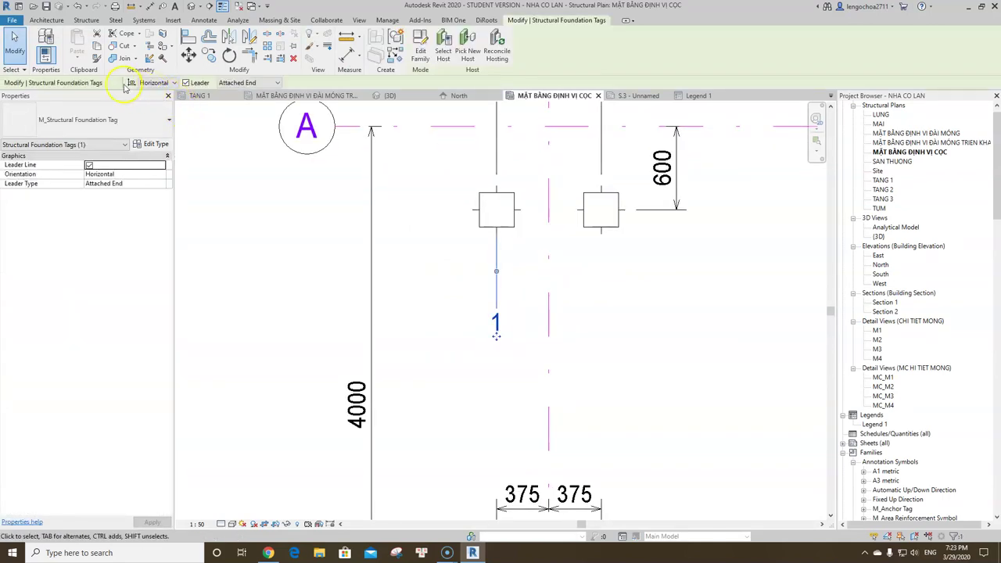
{"action": "left_click", "coordinate": [183, 83]}
{"action": "left_click_drag", "start_coordinate": [500, 319], "coordinate": [495, 211]}
{"action": "left_click", "coordinate": [644, 290]}
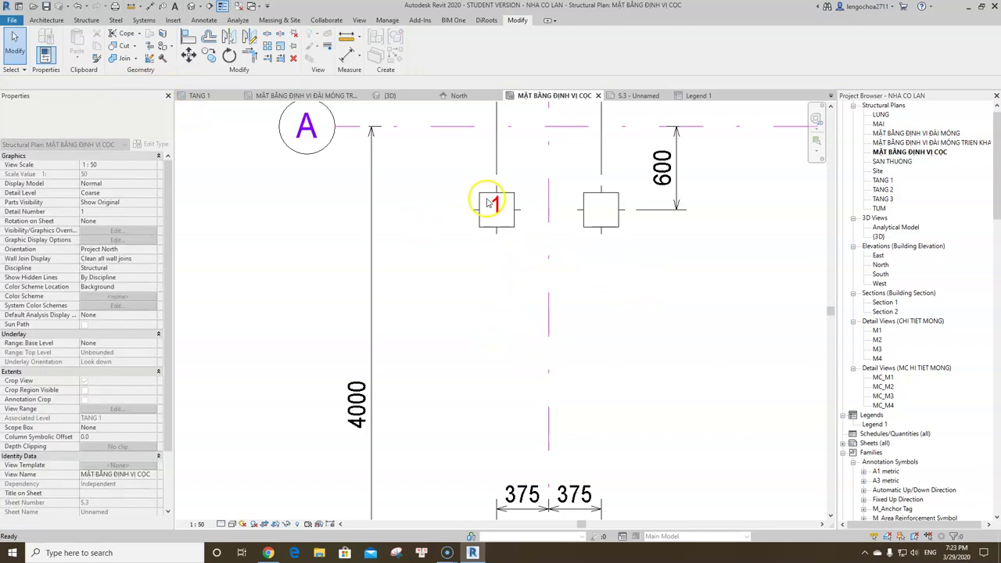
{"action": "scroll", "coordinate": [495, 208], "scroll_direction": "up", "scroll_amount": 2}
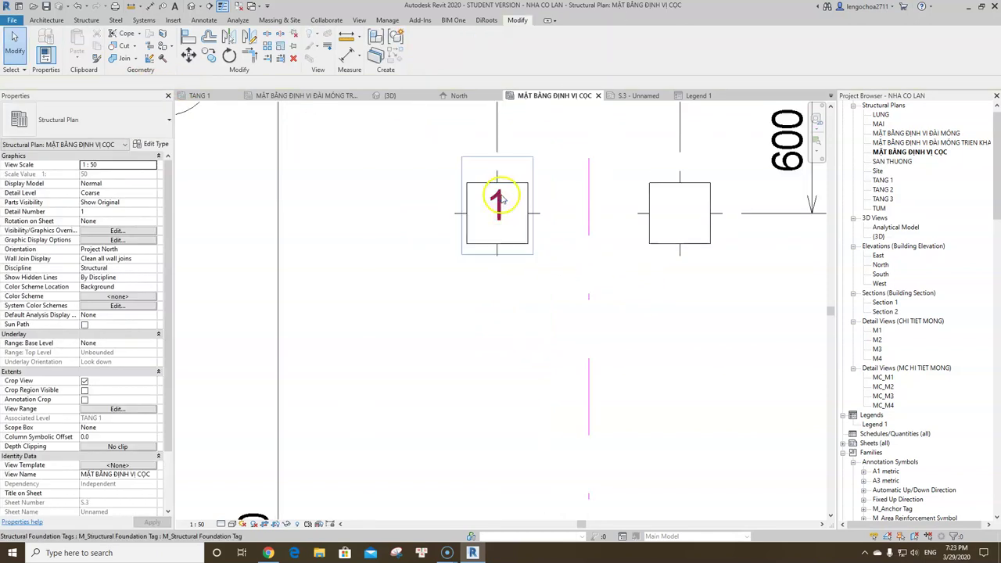
{"action": "left_click", "coordinate": [500, 197]}
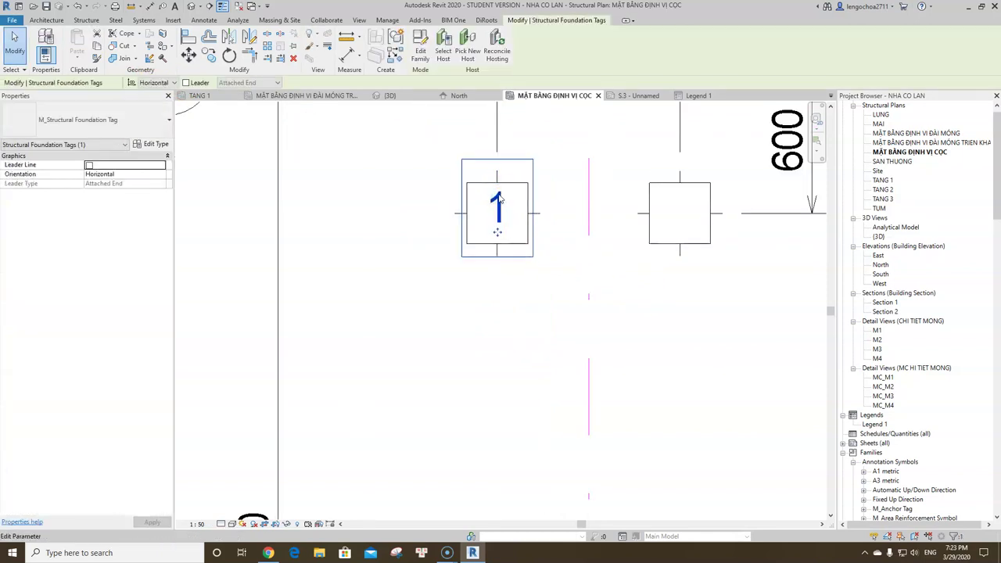
{"action": "left_click", "coordinate": [538, 304]}
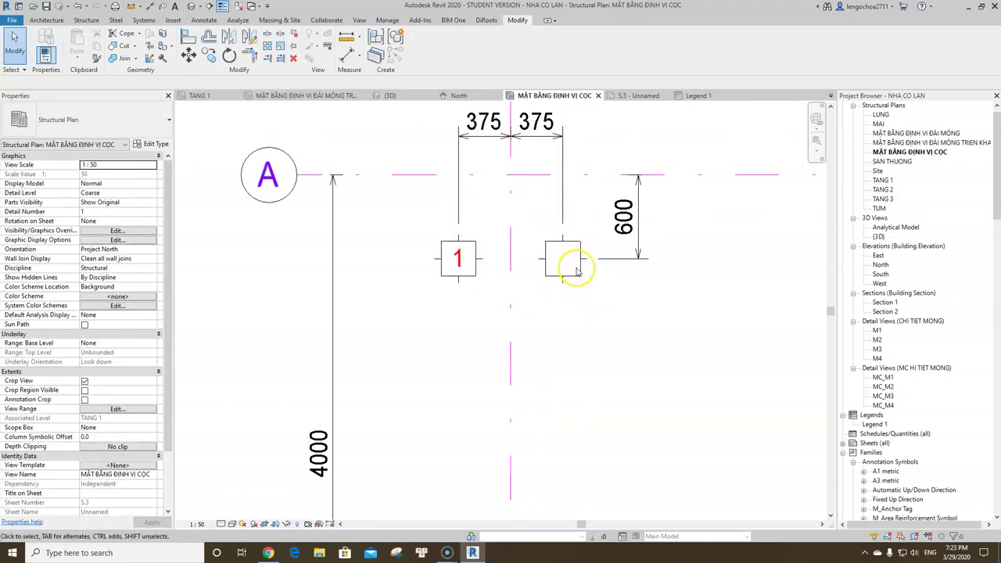
{"action": "left_click", "coordinate": [577, 270]}
{"action": "left_click", "coordinate": [574, 305]}
{"action": "scroll", "coordinate": [575, 304], "scroll_direction": "up", "scroll_amount": 2}
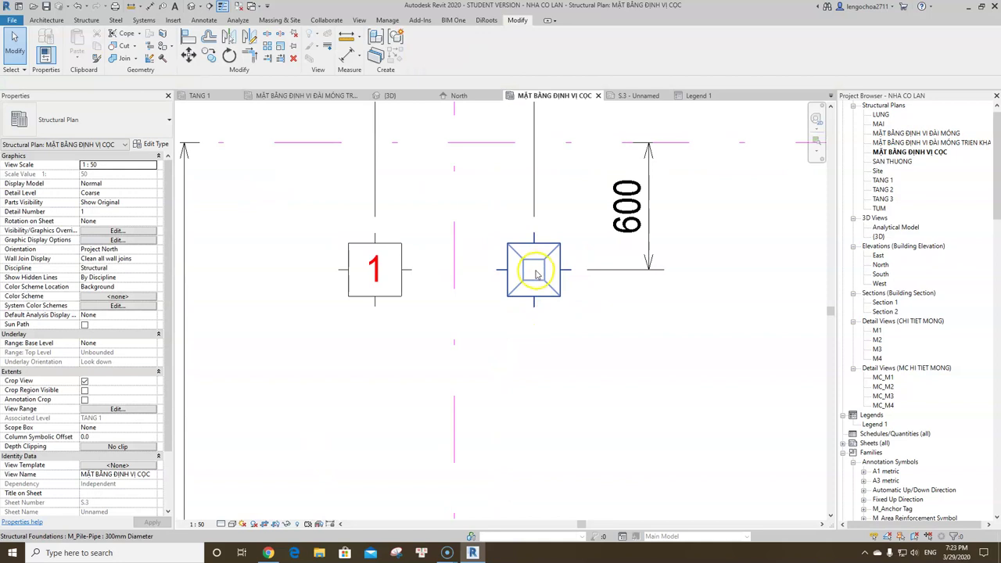
Give the neighbouring pile at grid A Mark 2 and move its tag onto the pile
{"action": "key", "text": "t"}
{"action": "key", "text": "g"}
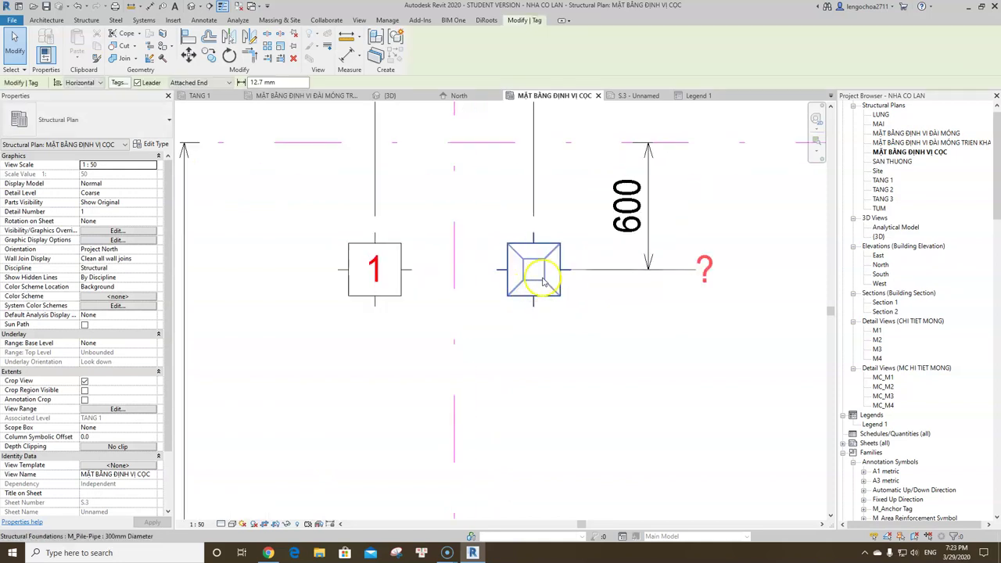
{"action": "key", "text": "Escape"}
{"action": "left_click", "coordinate": [549, 288]}
{"action": "scroll", "coordinate": [297, 305], "scroll_direction": "down", "scroll_amount": 2}
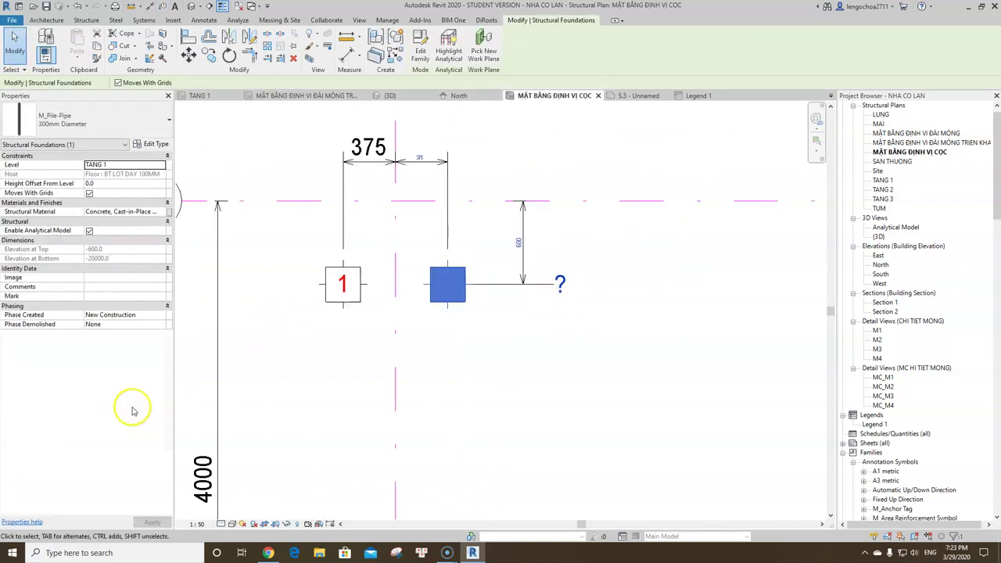
{"action": "left_click", "coordinate": [103, 297]}
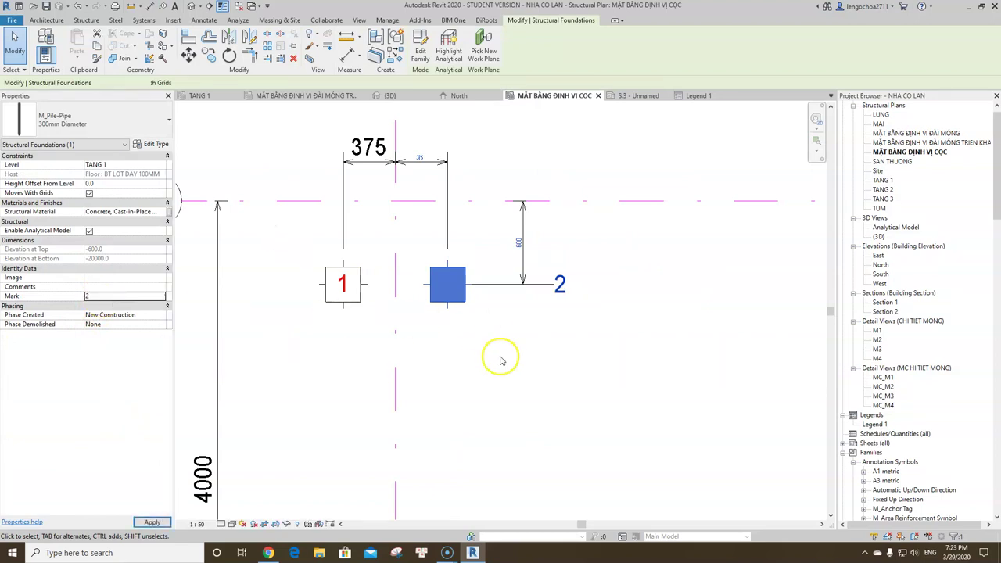
{"action": "left_click", "coordinate": [516, 344]}
{"action": "mouse_move", "coordinate": [559, 297]}
{"action": "left_mouse_down"}
{"action": "mouse_move", "coordinate": [477, 308]}
{"action": "mouse_move", "coordinate": [448, 296]}
{"action": "left_mouse_up"}
{"action": "scroll", "coordinate": [450, 289], "scroll_direction": "down", "scroll_amount": 3}
{"action": "left_click", "coordinate": [454, 285]}
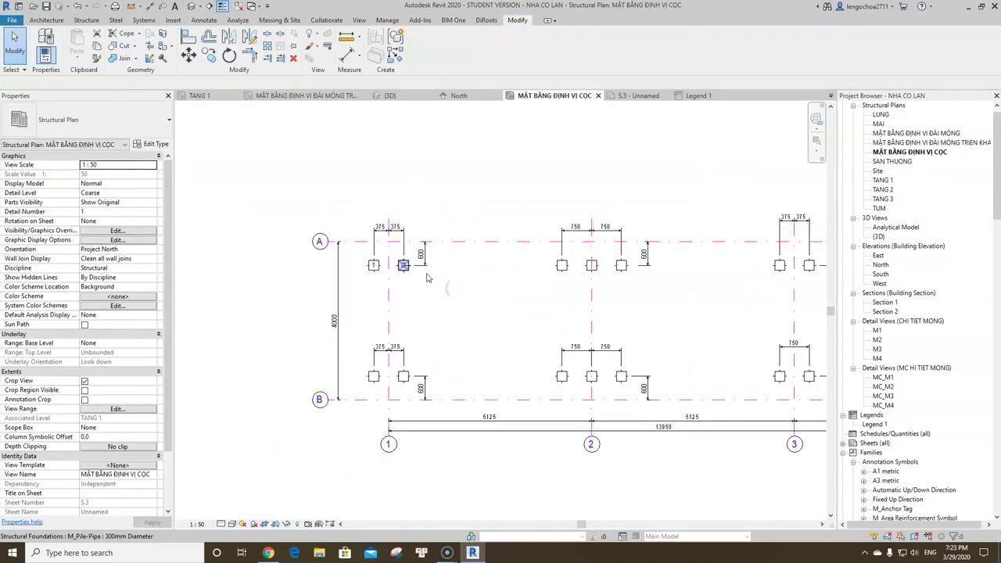
Number the grid-2 pile group, setting the middle pile to 4 and the right pile to 5
{"action": "middle_click_drag", "start_coordinate": [457, 285], "coordinate": [340, 270]}
{"action": "left_click", "coordinate": [586, 251]}
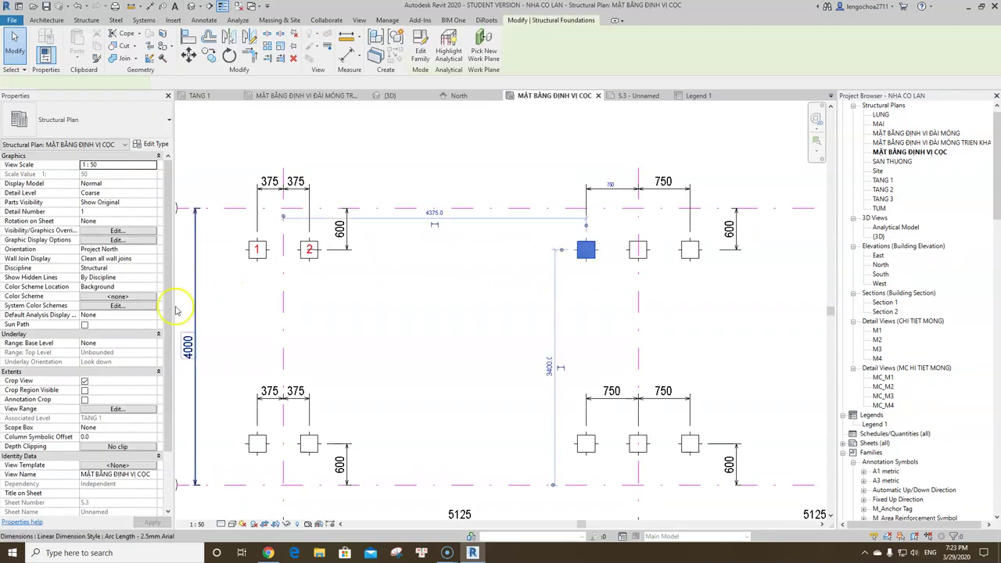
{"action": "left_click", "coordinate": [107, 298]}
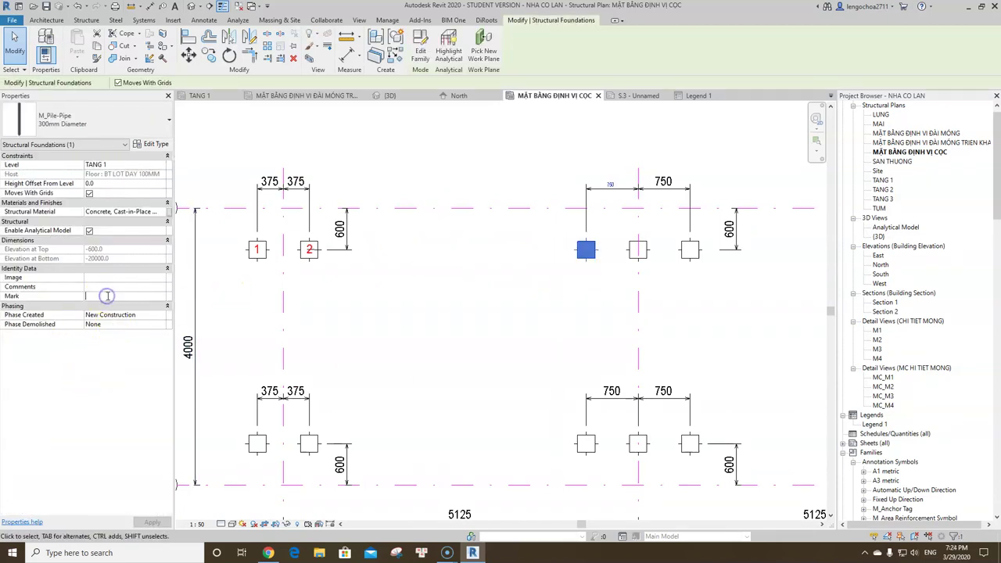
{"action": "type", "text": "3"}
{"action": "left_click", "coordinate": [284, 320]}
{"action": "left_click", "coordinate": [638, 250]}
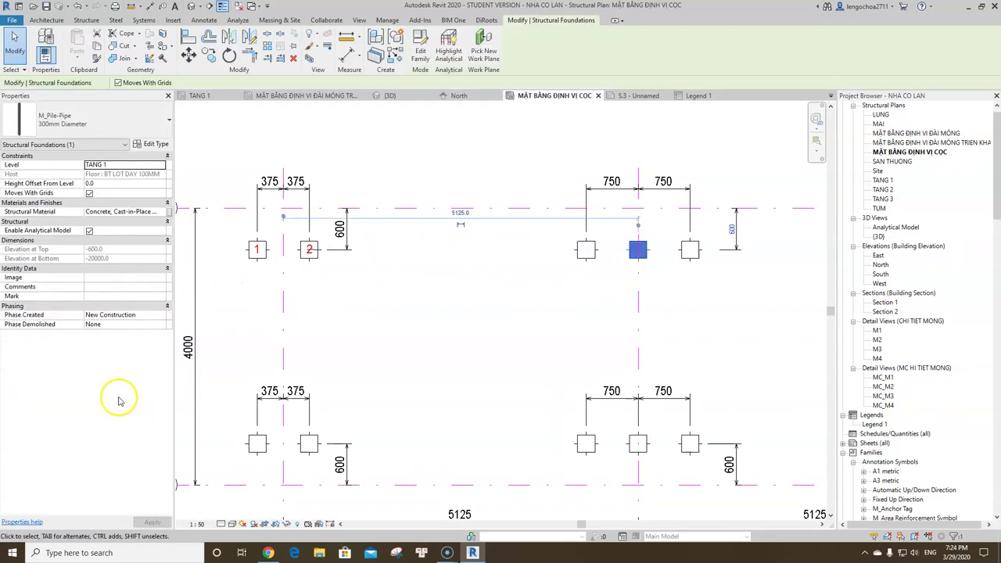
{"action": "left_click", "coordinate": [113, 297]}
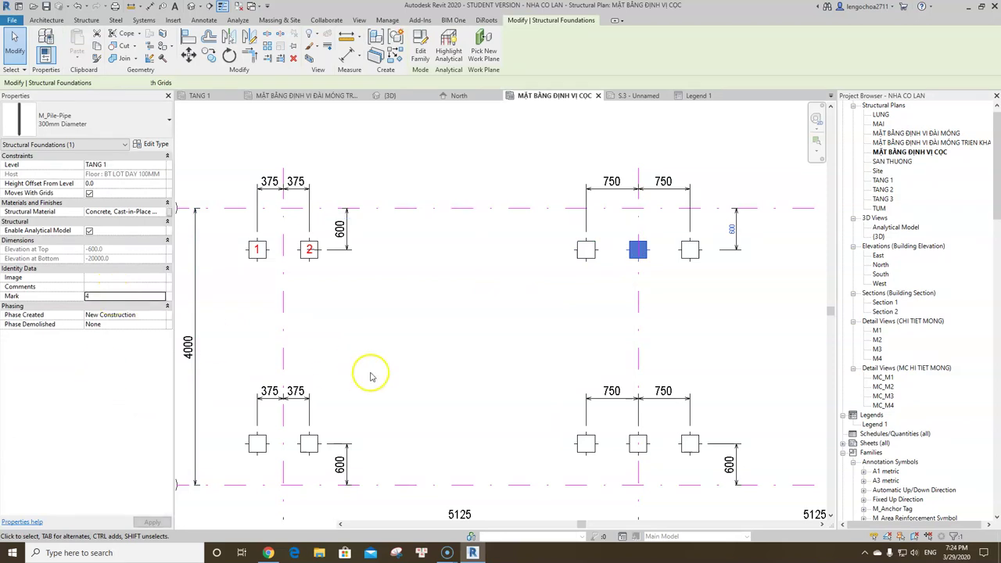
{"action": "left_click", "coordinate": [688, 273]}
{"action": "left_click", "coordinate": [690, 250]}
{"action": "left_click", "coordinate": [103, 297]}
{"action": "type", "text": "5"}
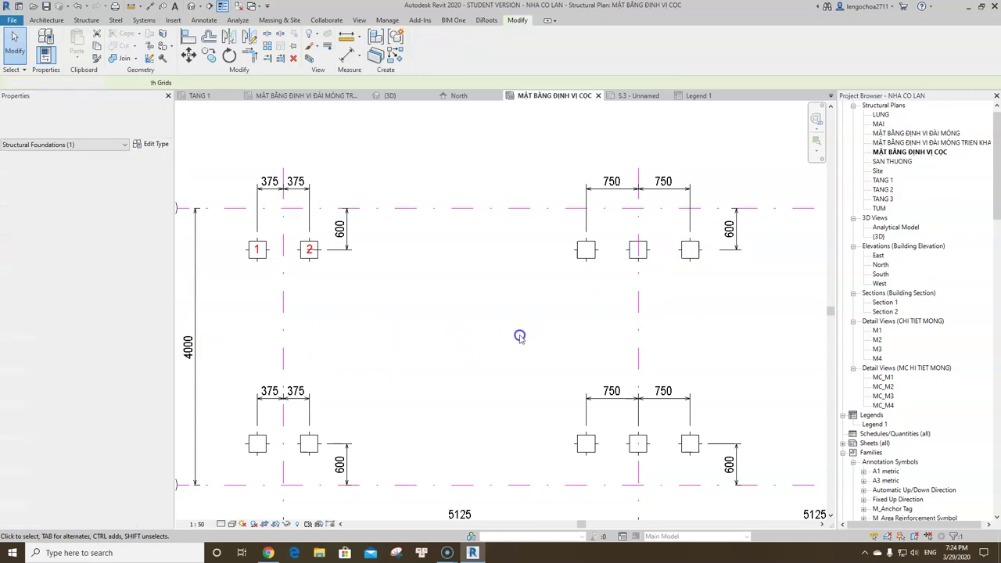
{"action": "scroll", "coordinate": [286, 253], "scroll_direction": "up", "scroll_amount": 1}
{"action": "scroll", "coordinate": [286, 253], "scroll_direction": "up", "scroll_amount": 2}
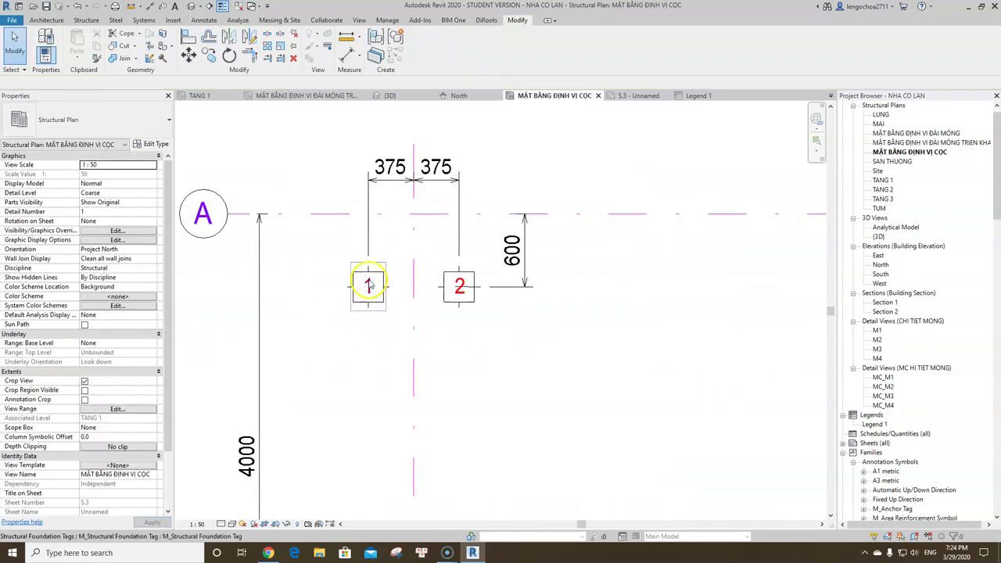
On sheet S.3, delete the extra tag on pile 2
{"action": "left_click", "coordinate": [368, 286]}
{"action": "key", "text": "ctrl+Tab"}
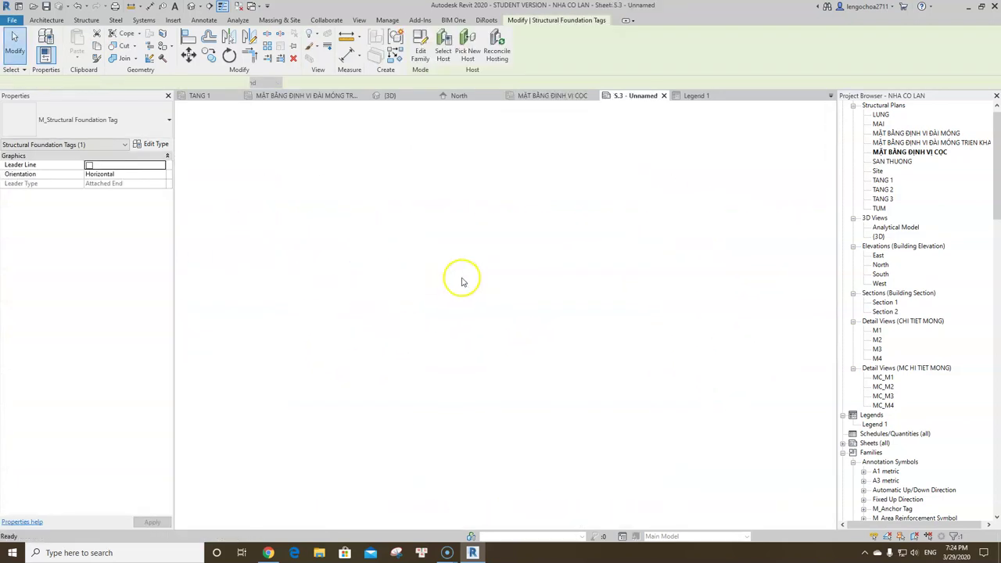
{"action": "scroll", "coordinate": [443, 251], "scroll_direction": "up", "scroll_amount": 3}
{"action": "key", "text": "Escape"}
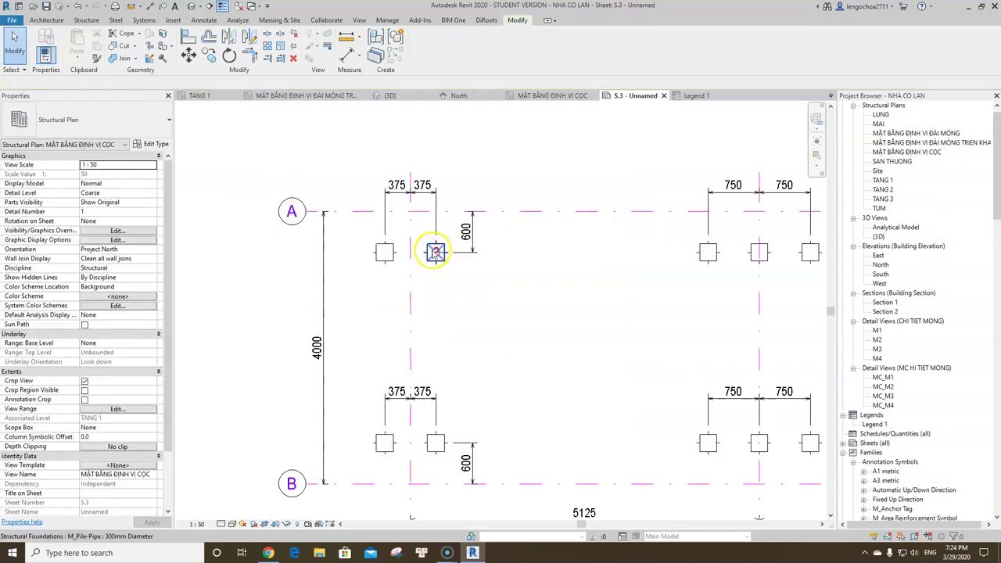
{"action": "scroll", "coordinate": [436, 261], "scroll_direction": "up", "scroll_amount": 2}
{"action": "left_click", "coordinate": [441, 260]}
{"action": "key", "text": "Delete"}
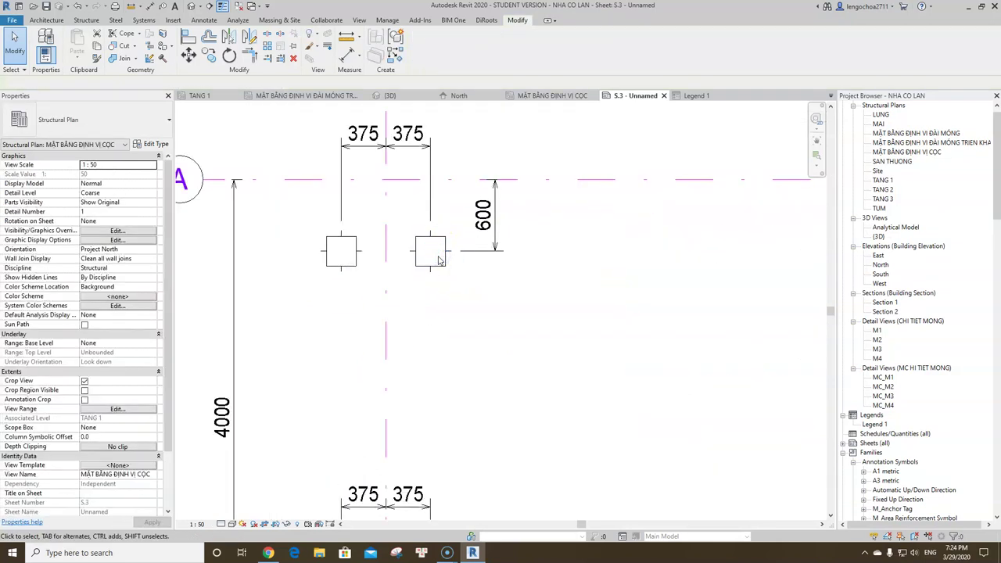
Close the inactive views and select all pile instances visible in the view
{"action": "left_click", "coordinate": [238, 7]}
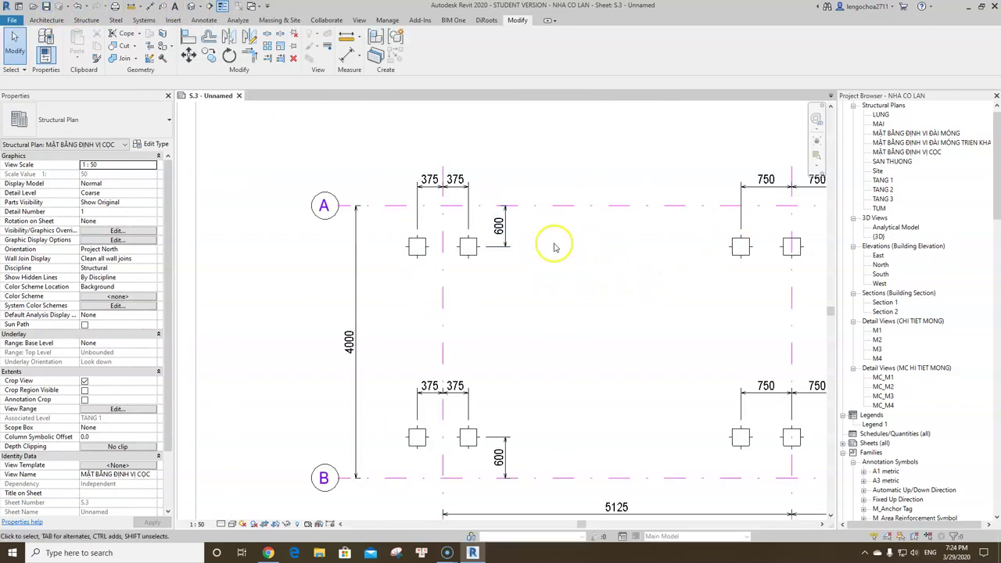
{"action": "middle_click_drag", "start_coordinate": [409, 253], "coordinate": [384, 277]}
{"action": "scroll", "coordinate": [398, 239], "scroll_direction": "down", "scroll_amount": 2}
{"action": "scroll", "coordinate": [407, 266], "scroll_direction": "up", "scroll_amount": 2}
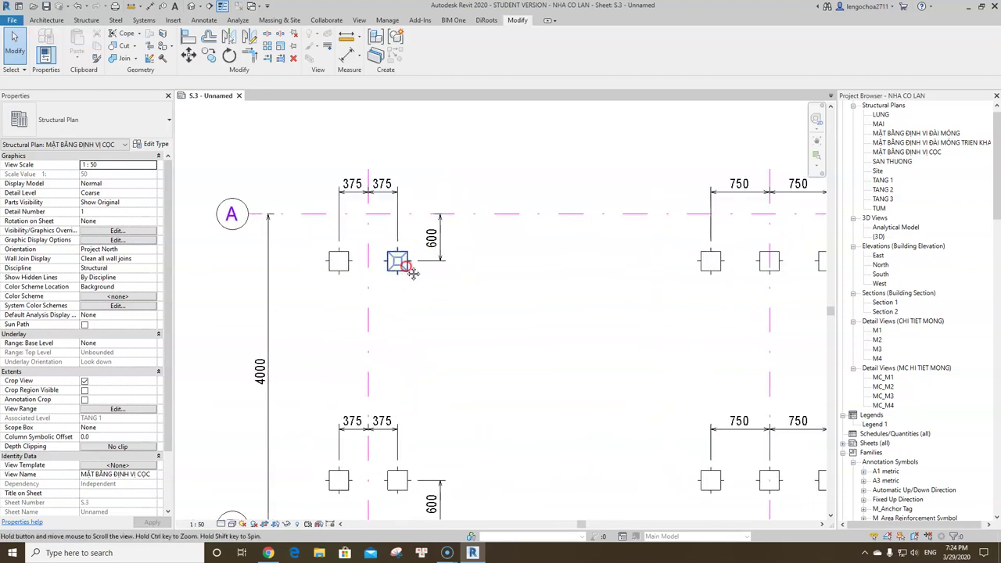
{"action": "scroll", "coordinate": [413, 272], "scroll_direction": "down", "scroll_amount": 1}
{"action": "scroll", "coordinate": [387, 268], "scroll_direction": "down", "scroll_amount": 2}
{"action": "left_click", "coordinate": [388, 264]}
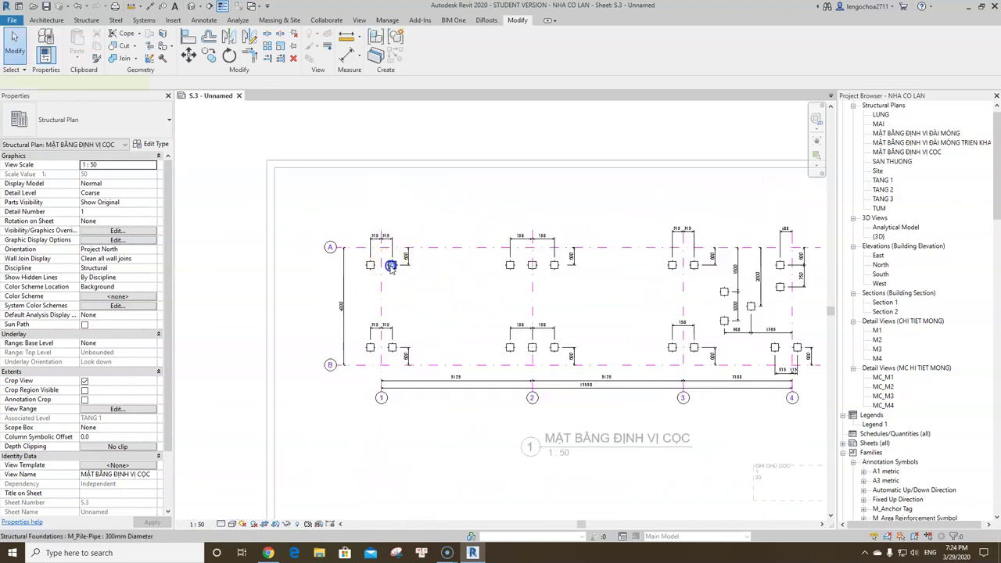
{"action": "right_click", "coordinate": [385, 256]}
{"action": "left_click", "coordinate": [583, 404]}
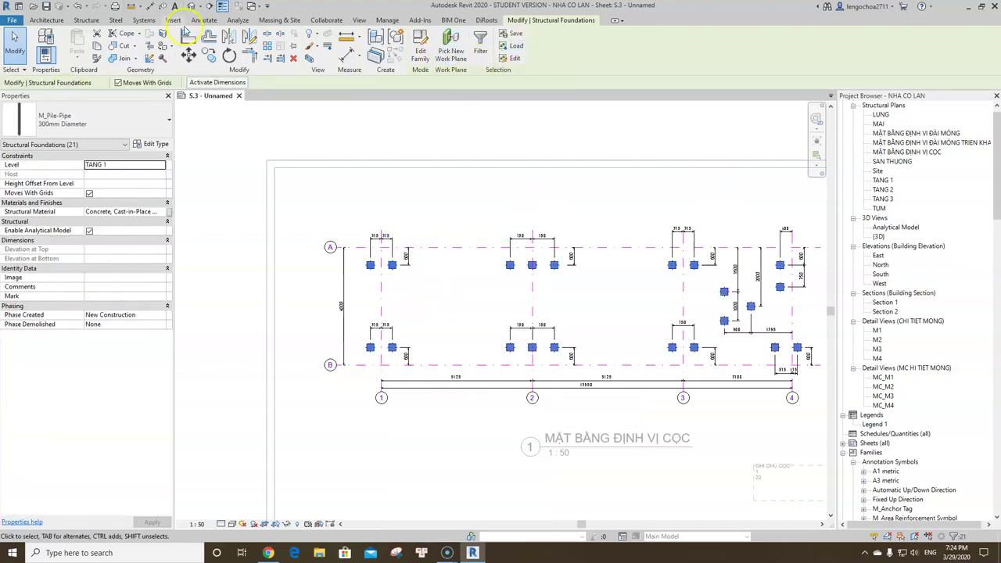
Tag All the selected piles with Structural Foundation Tags, using Only selected objects
{"action": "left_click", "coordinate": [197, 20]}
{"action": "left_click", "coordinate": [549, 40]}
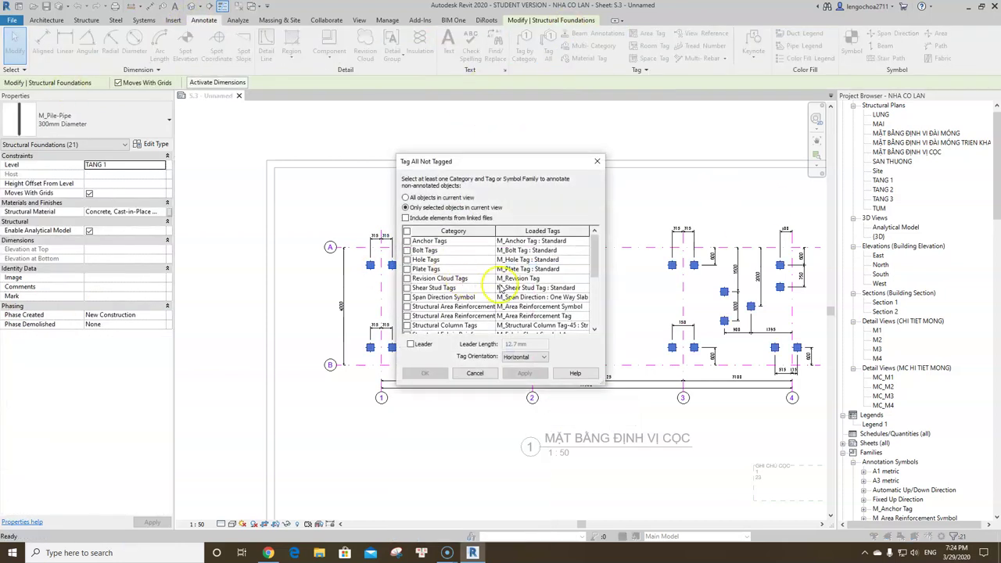
{"action": "scroll", "coordinate": [442, 293], "scroll_direction": "down", "scroll_amount": 1}
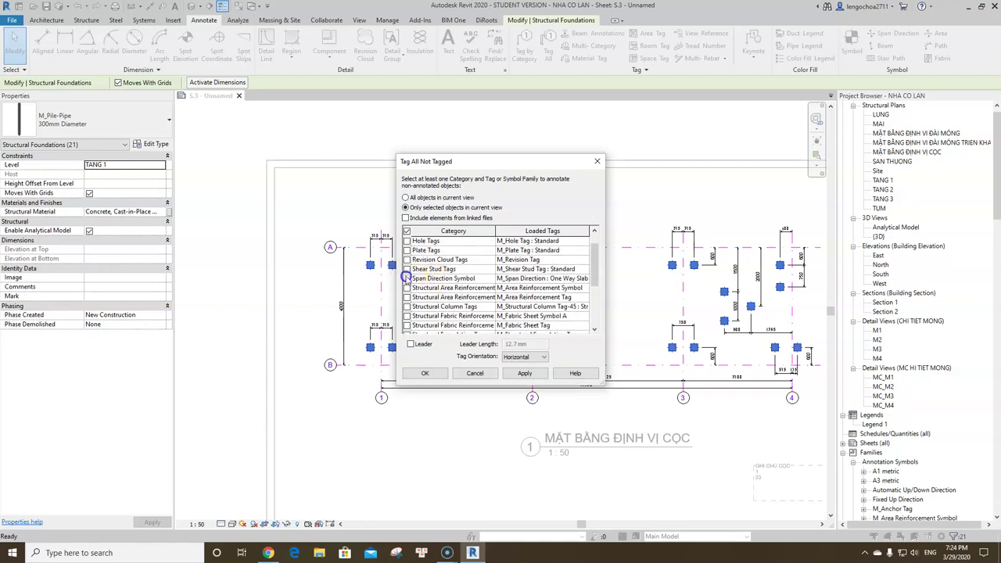
{"action": "scroll", "coordinate": [440, 306], "scroll_direction": "down", "scroll_amount": 3}
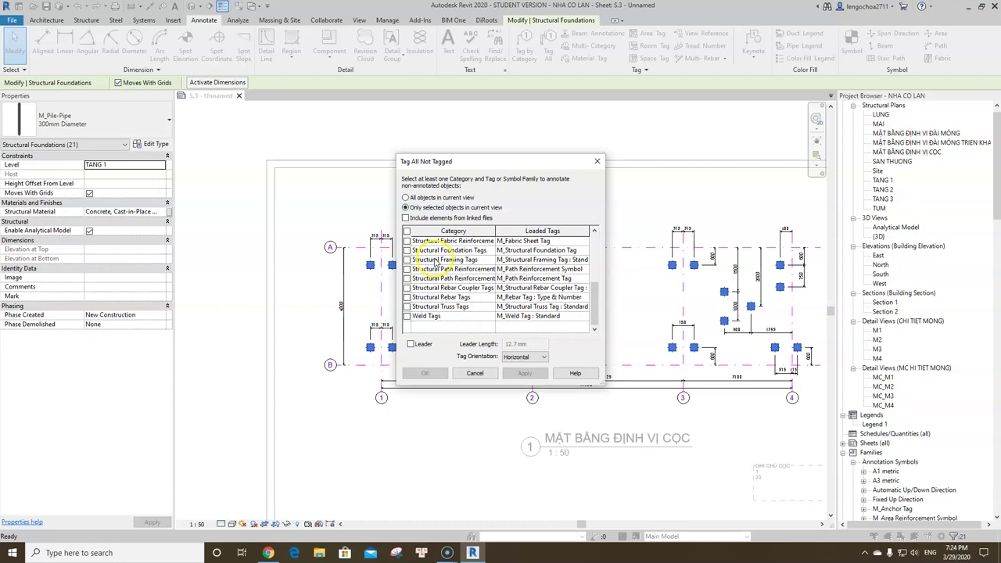
{"action": "left_click", "coordinate": [433, 373]}
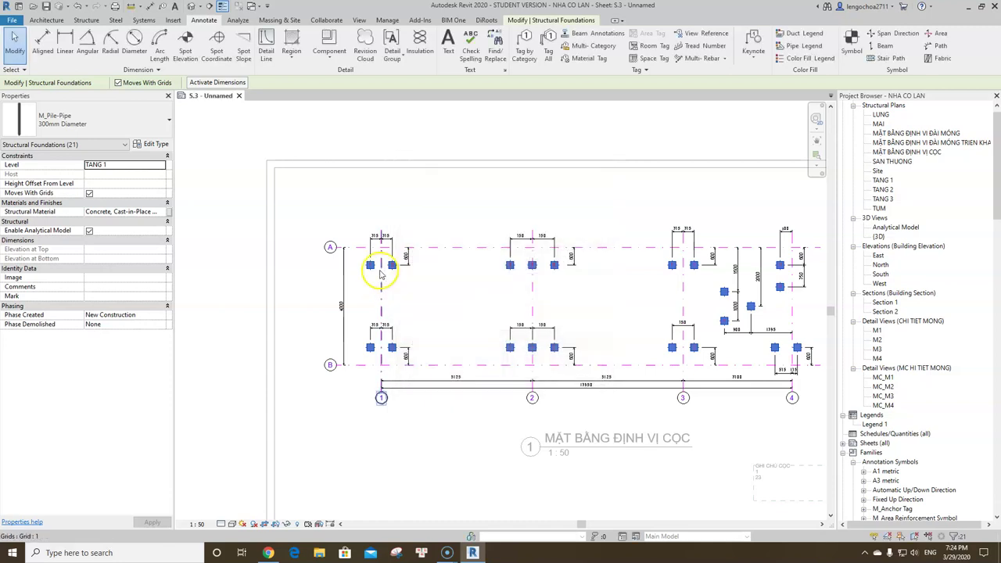
{"action": "scroll", "coordinate": [399, 281], "scroll_direction": "up", "scroll_amount": 3}
{"action": "scroll", "coordinate": [672, 303], "scroll_direction": "right", "scroll_amount": 2, "text": "shift"}
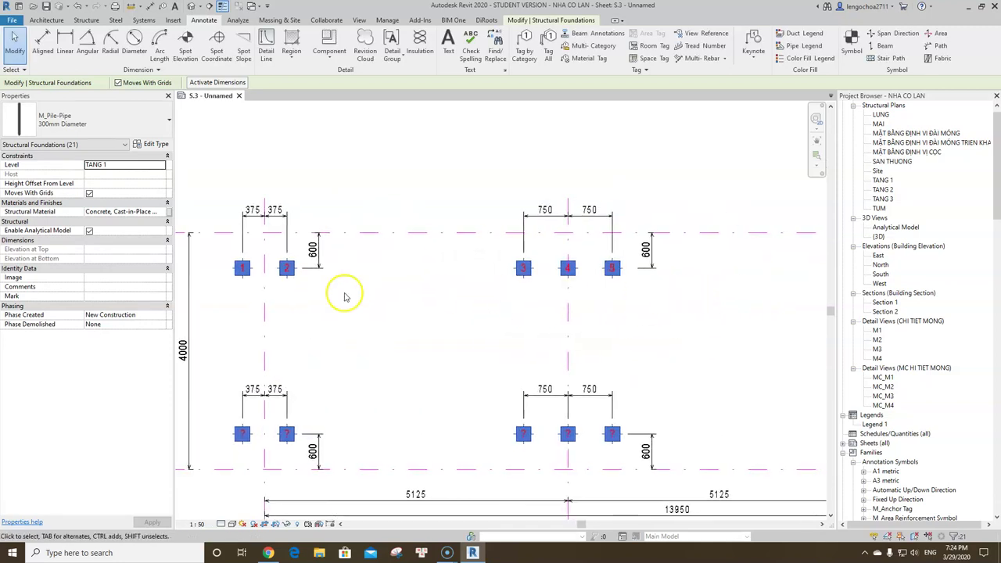
Clear the pile selection and select all pile tag instances visible in the view
{"action": "key", "text": "Escape"}
{"action": "scroll", "coordinate": [253, 268], "scroll_direction": "up", "scroll_amount": 2}
{"action": "scroll", "coordinate": [258, 270], "scroll_direction": "down", "scroll_amount": 1}
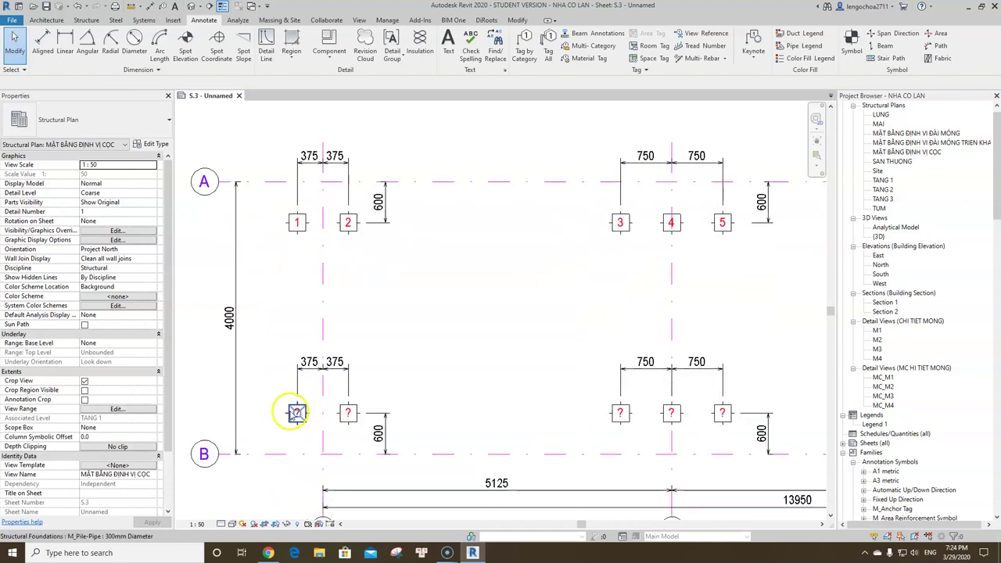
{"action": "scroll", "coordinate": [509, 402], "scroll_direction": "right", "scroll_amount": 2, "text": "shift"}
{"action": "scroll", "coordinate": [521, 293], "scroll_direction": "right", "scroll_amount": 2, "text": "shift"}
{"action": "scroll", "coordinate": [507, 305], "scroll_direction": "up", "scroll_amount": 1}
{"action": "scroll", "coordinate": [506, 306], "scroll_direction": "down", "scroll_amount": 2}
{"action": "scroll", "coordinate": [454, 312], "scroll_direction": "up", "scroll_amount": 2}
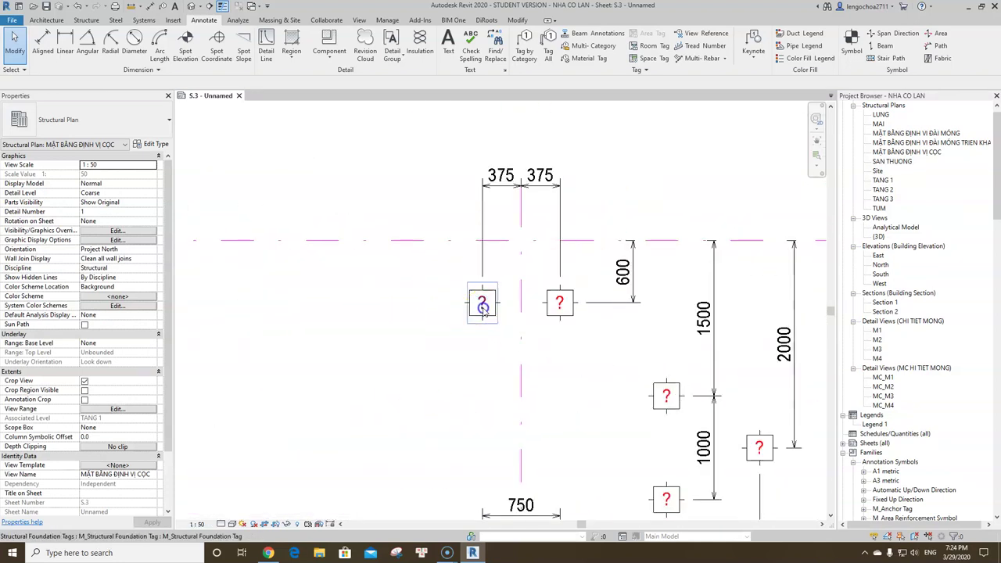
{"action": "right_click", "coordinate": [483, 310]}
{"action": "left_click", "coordinate": [499, 294]}
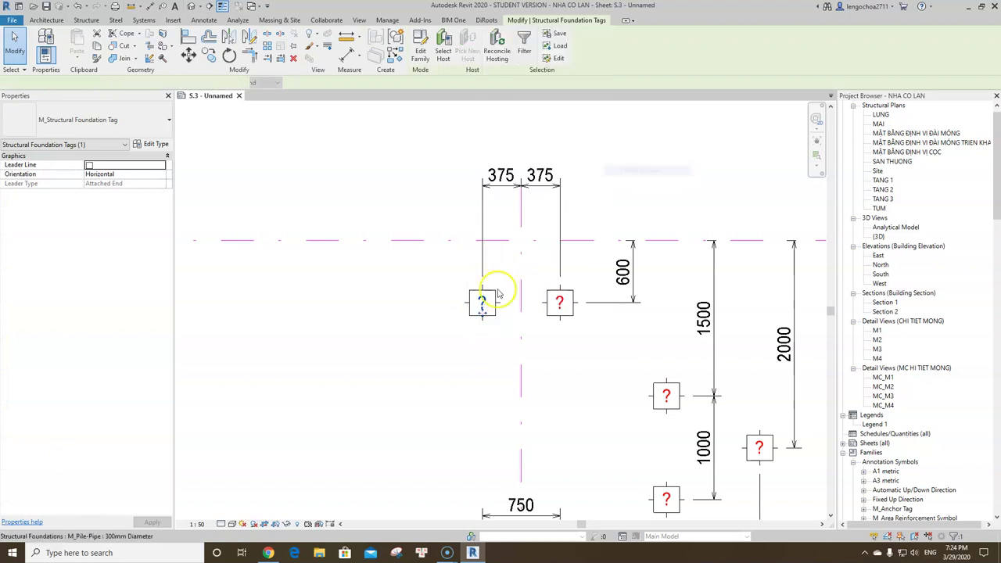
Drag all 21 selected pile tags from inside the squares to just below their piles
{"action": "scroll", "coordinate": [483, 305], "scroll_direction": "down", "scroll_amount": 2}
{"action": "middle_click_drag", "start_coordinate": [440, 341], "coordinate": [547, 324]}
{"action": "scroll", "coordinate": [565, 324], "scroll_direction": "right", "scroll_amount": 3, "text": "shift"}
{"action": "scroll", "coordinate": [555, 313], "scroll_direction": "up", "scroll_amount": 2}
{"action": "left_click_drag", "start_coordinate": [491, 283], "coordinate": [579, 321]}
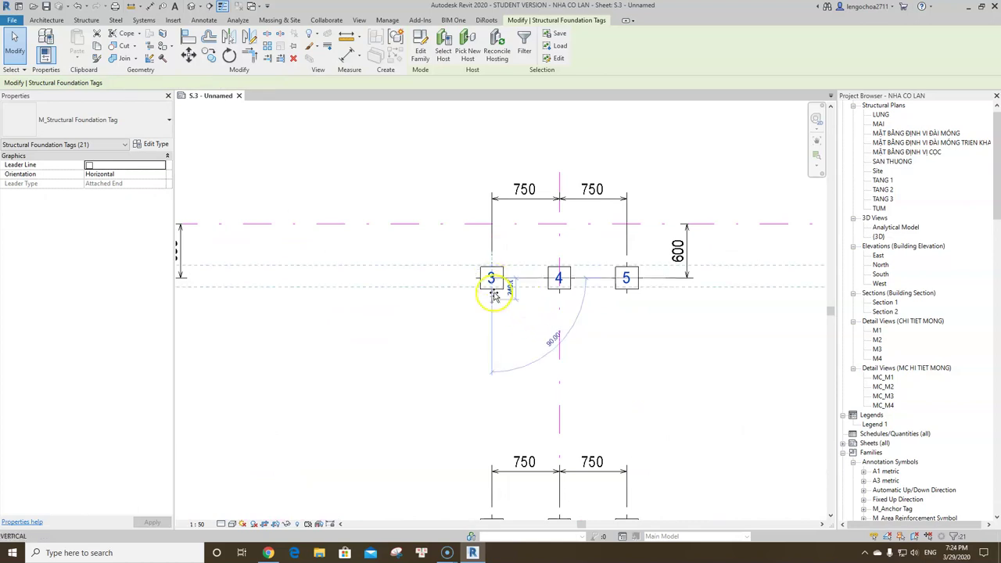
{"action": "scroll", "coordinate": [508, 308], "scroll_direction": "up", "scroll_amount": 2}
{"action": "scroll", "coordinate": [509, 309], "scroll_direction": "down", "scroll_amount": 3}
{"action": "scroll", "coordinate": [634, 315], "scroll_direction": "down", "scroll_amount": 1}
{"action": "scroll", "coordinate": [596, 306], "scroll_direction": "down", "scroll_amount": 1}
{"action": "scroll", "coordinate": [700, 311], "scroll_direction": "down", "scroll_amount": 1}
{"action": "middle_click_drag", "start_coordinate": [700, 312], "coordinate": [554, 302]}
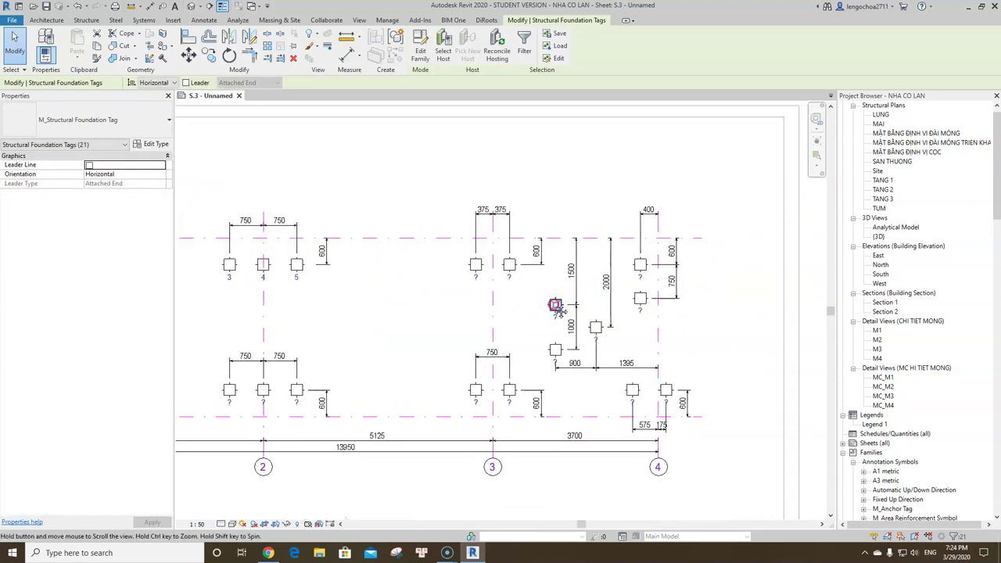
{"action": "scroll", "coordinate": [681, 284], "scroll_direction": "up", "scroll_amount": 1}
{"action": "scroll", "coordinate": [681, 284], "scroll_direction": "down", "scroll_amount": 2}
Deselect the tags and open sheet S.3 from Sheets (all) to show the 1 : 50 plan and legend
{"action": "key", "text": "Escape"}
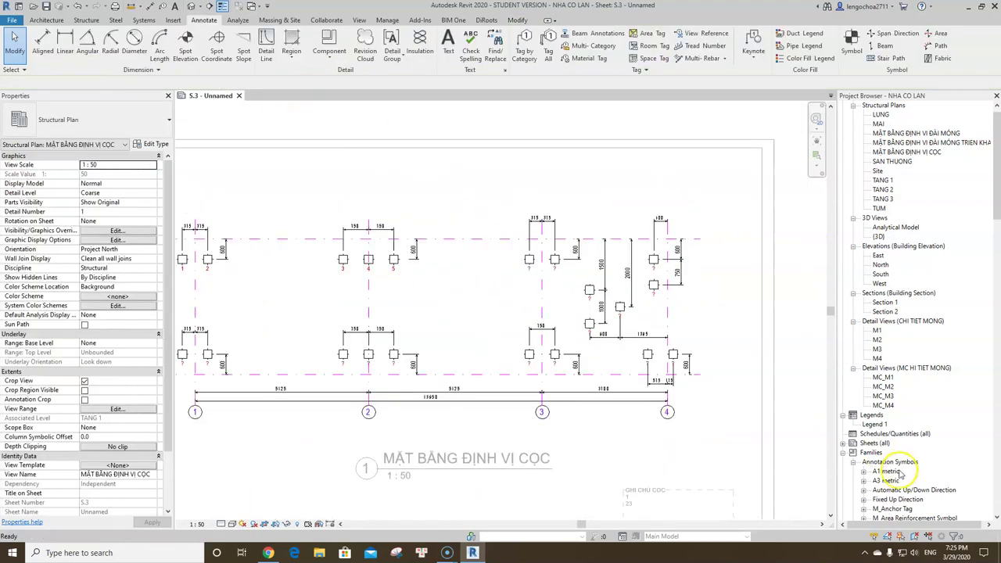
{"action": "double_click", "coordinate": [870, 443]}
{"action": "double_click", "coordinate": [867, 446]}
{"action": "double_click", "coordinate": [851, 446]}
{"action": "double_click", "coordinate": [879, 452]}
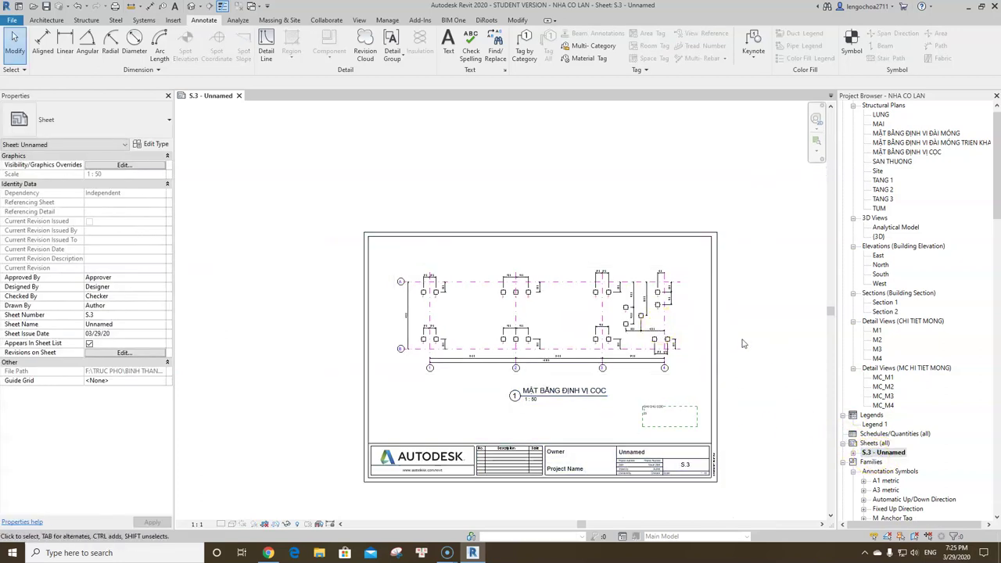
{"action": "scroll", "coordinate": [712, 355], "scroll_direction": "up", "scroll_amount": 3}
{"action": "scroll", "coordinate": [715, 352], "scroll_direction": "down", "scroll_amount": 2}
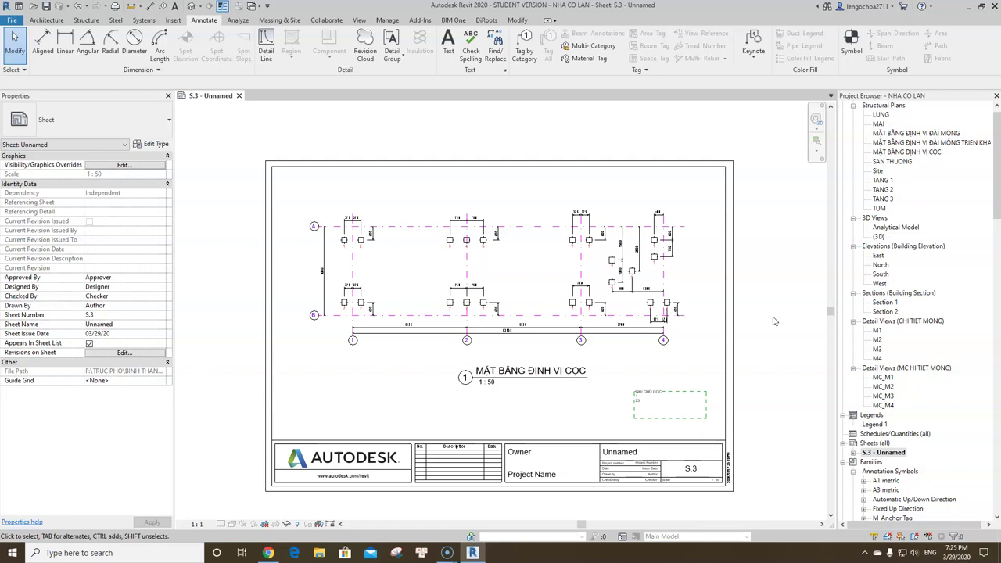
{"action": "left_click", "coordinate": [747, 311]}
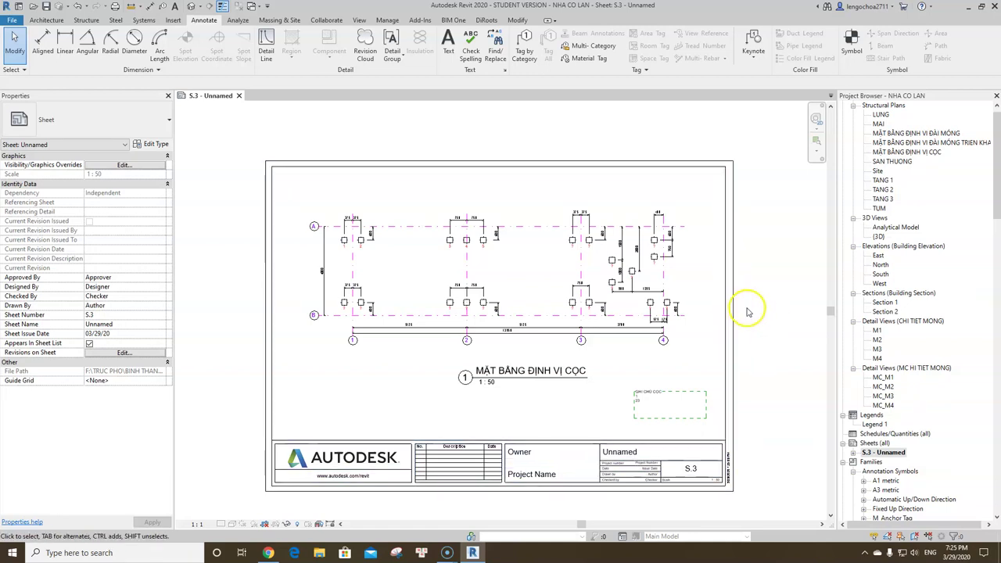